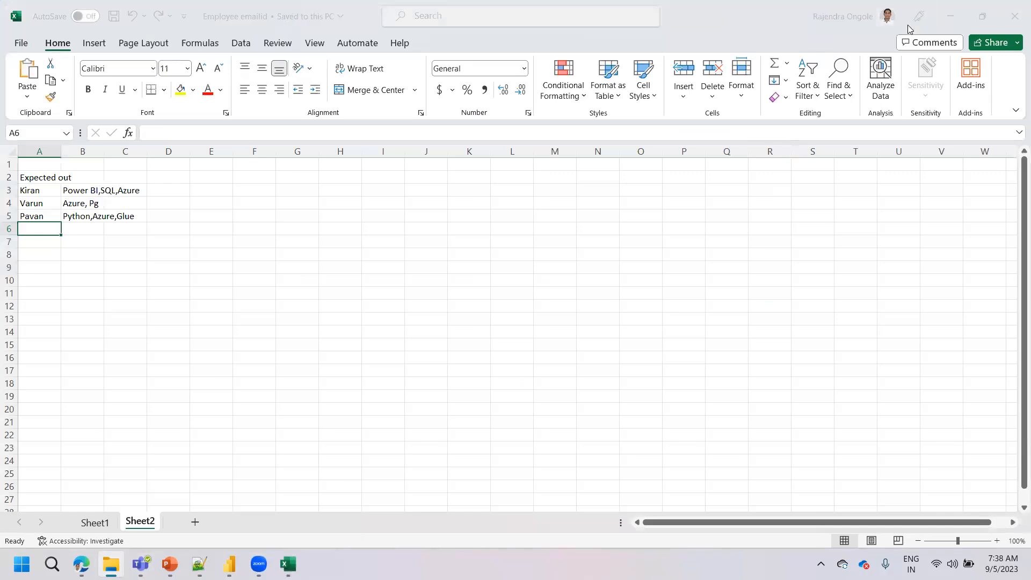
Examine the header row and columns of the employee table on Sheet1
click(95, 521)
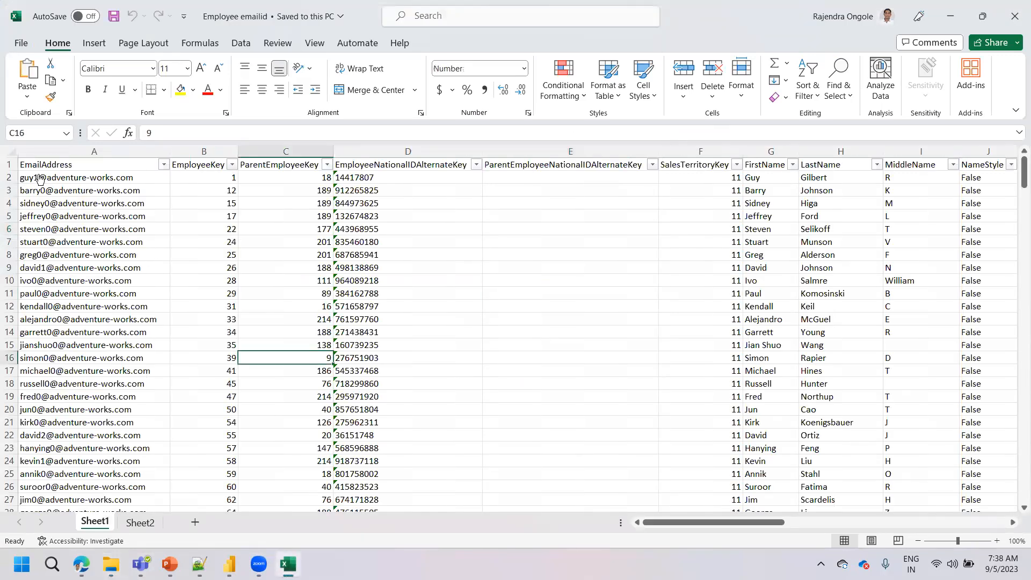
click(9, 164)
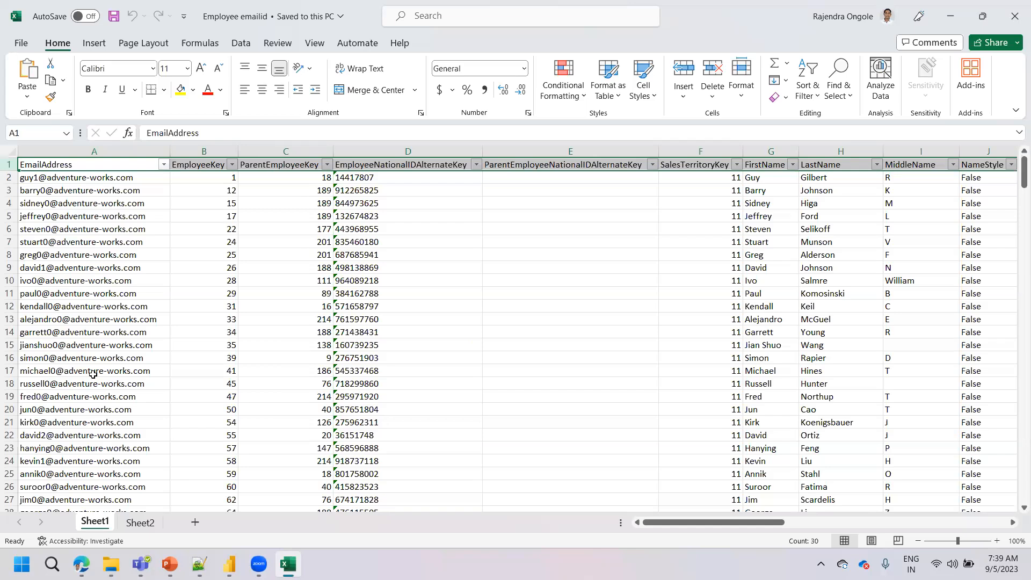
drag(675, 523, 762, 524)
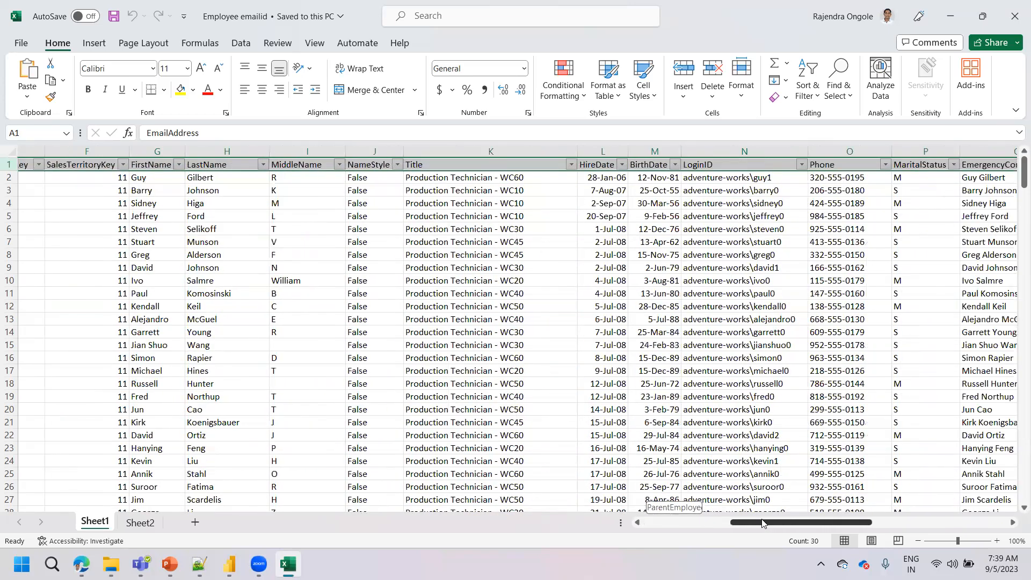
drag(762, 524, 550, 546)
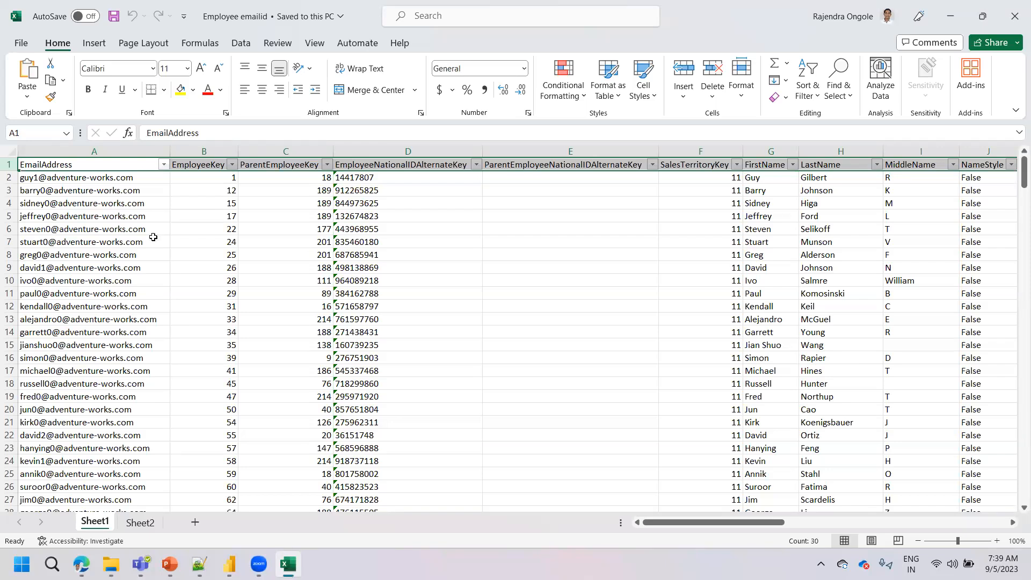
Turn off the filter on the employee table's header row
click(155, 215)
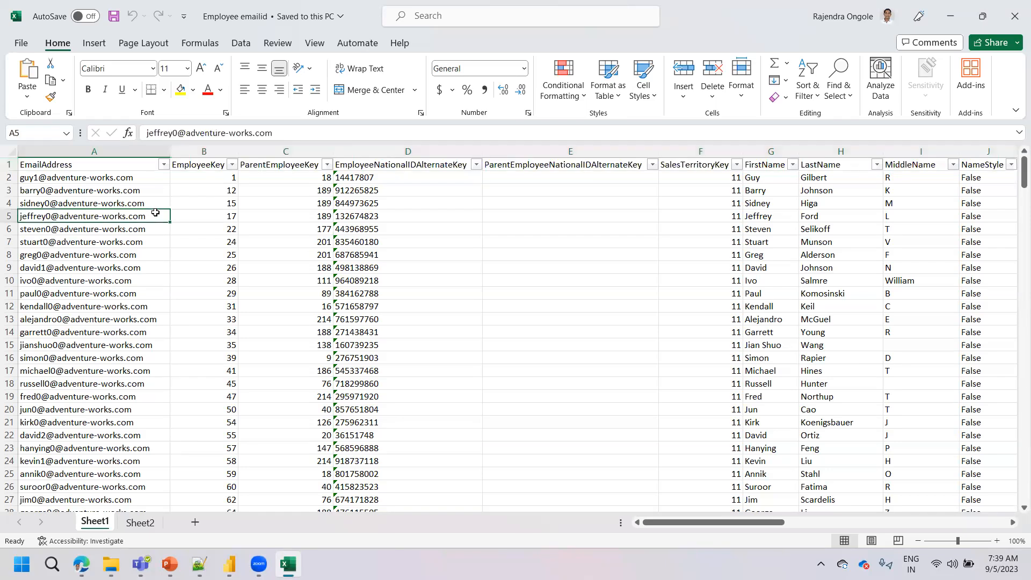
click(240, 43)
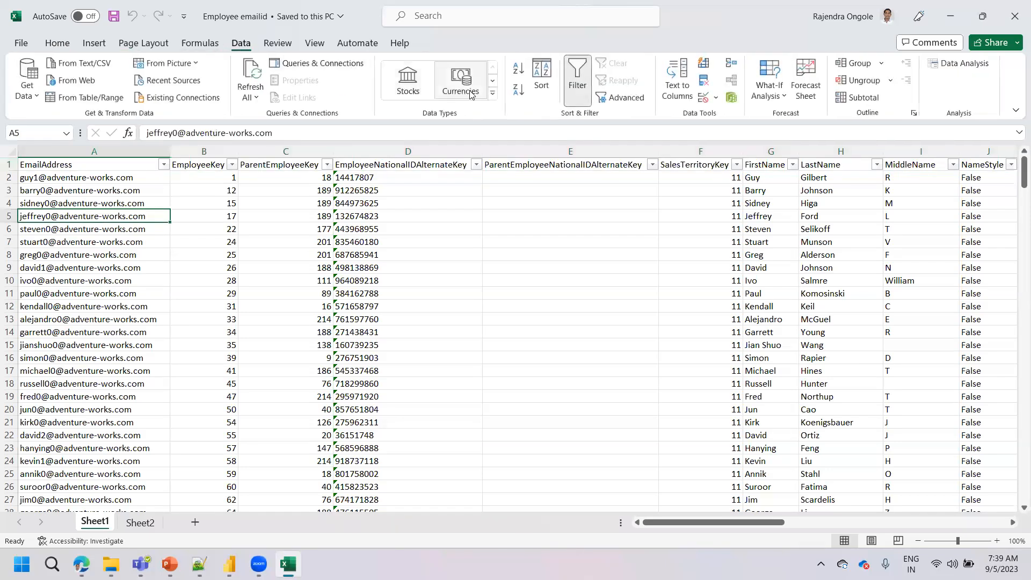
click(575, 90)
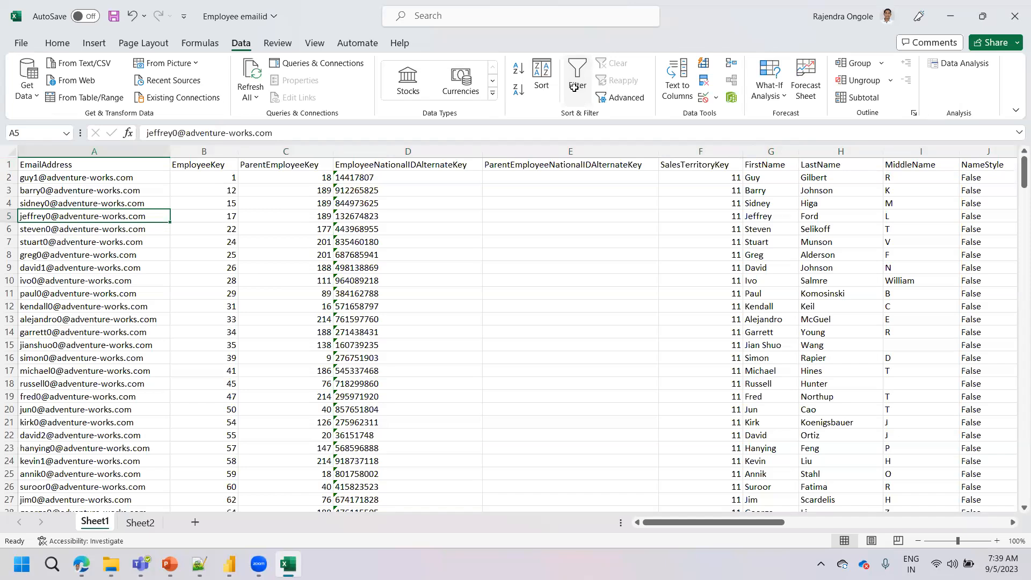
Review the EmailAddress column of the employee table
drag(711, 521, 689, 534)
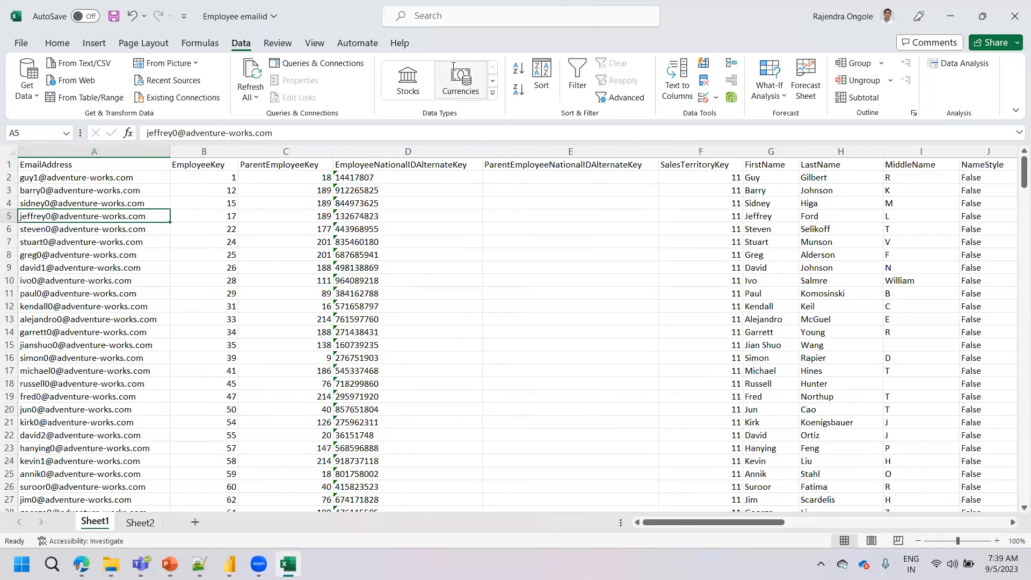
click(560, 154)
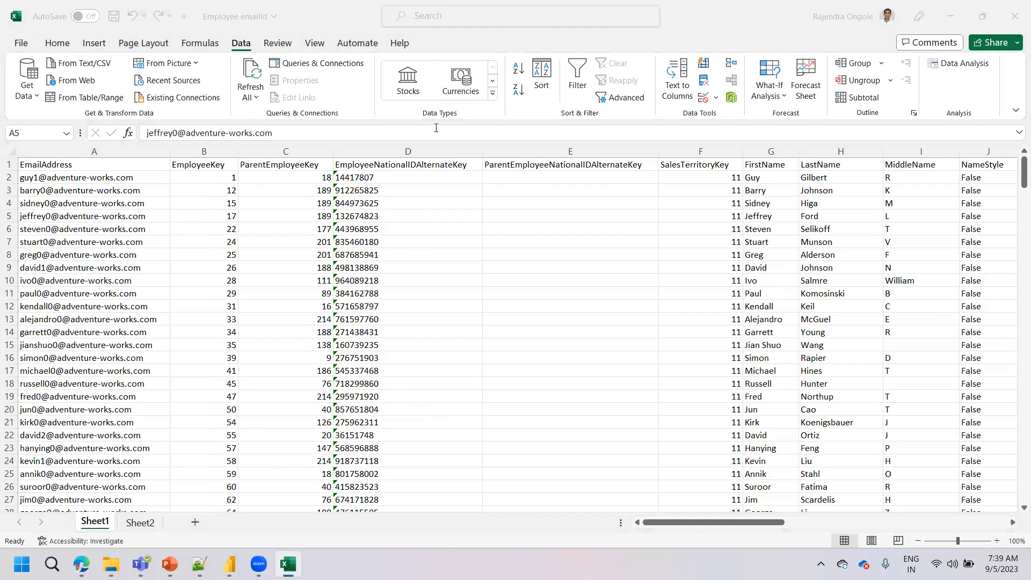
click(74, 149)
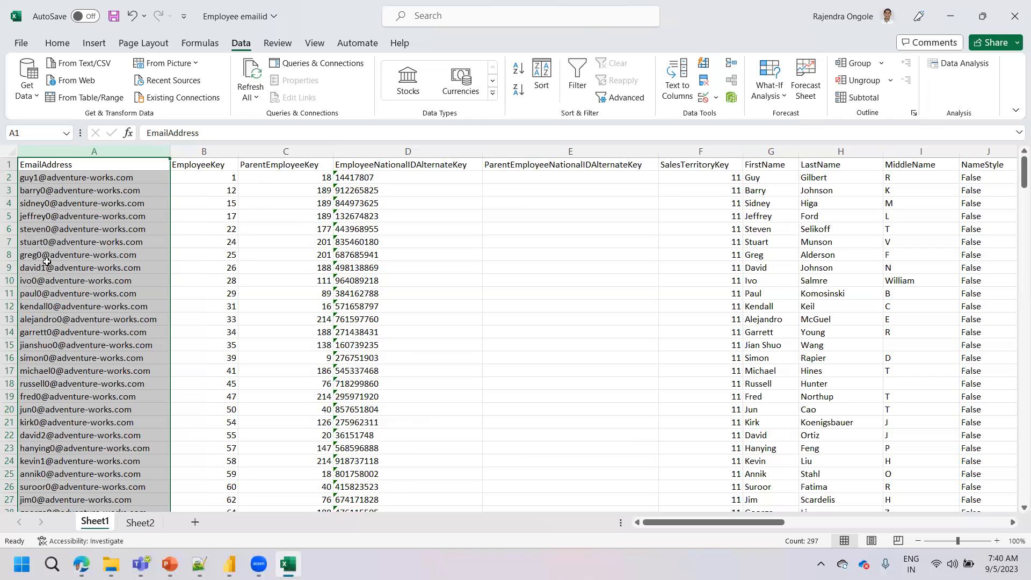
click(180, 217)
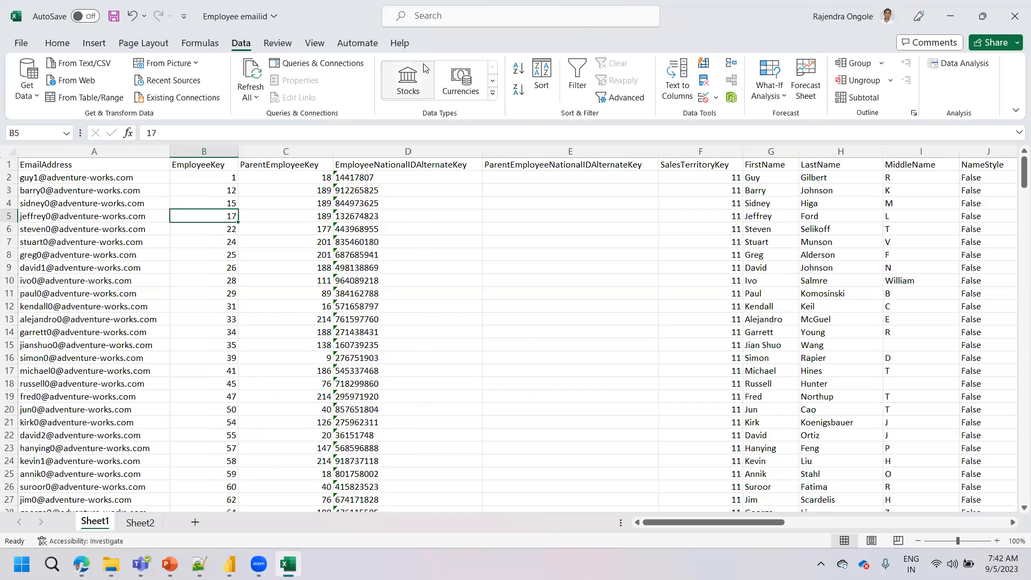
Close the Employee emailid workbook without saving the changes
key(alt+Tab)
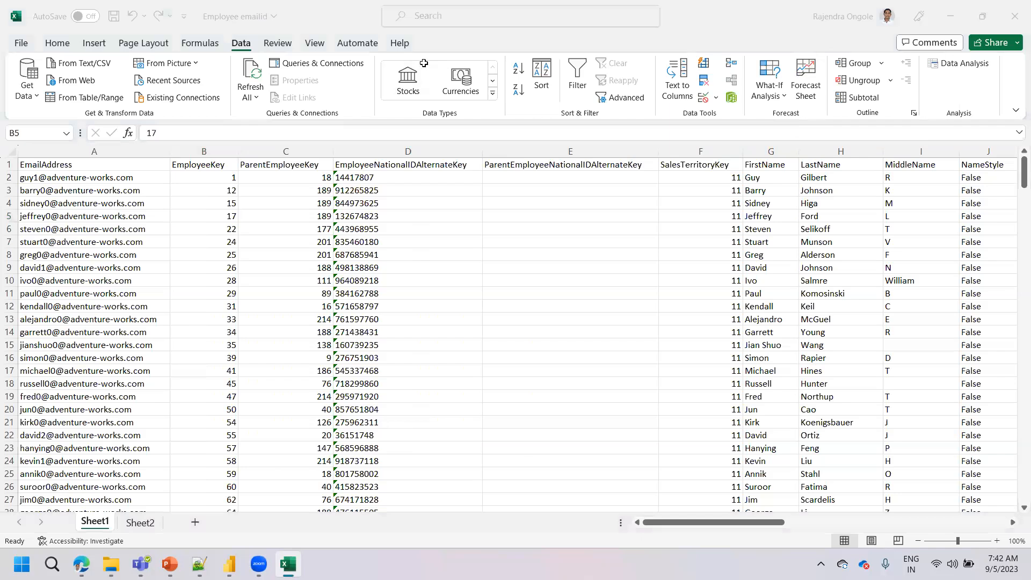
click(425, 66)
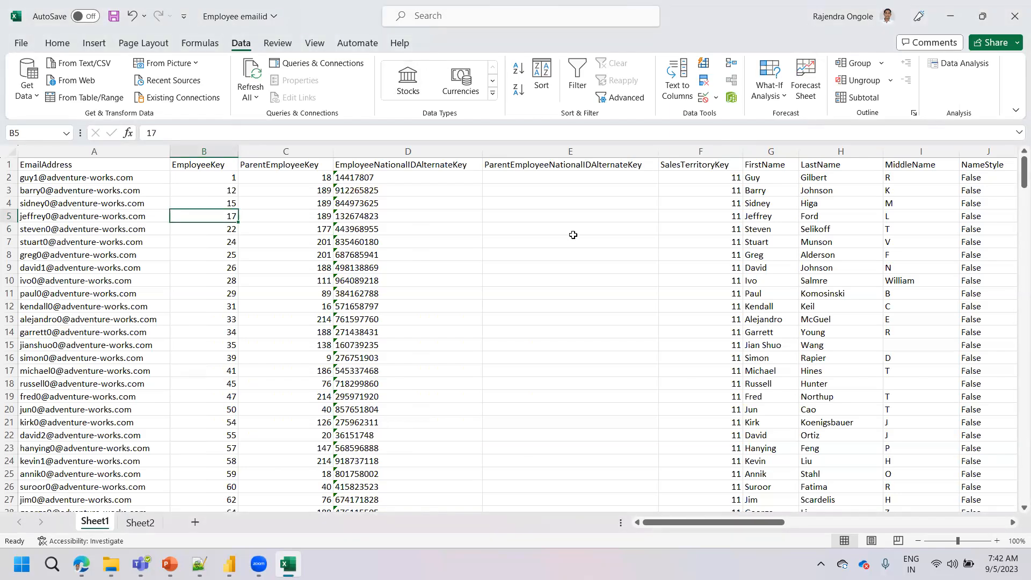
click(1015, 16)
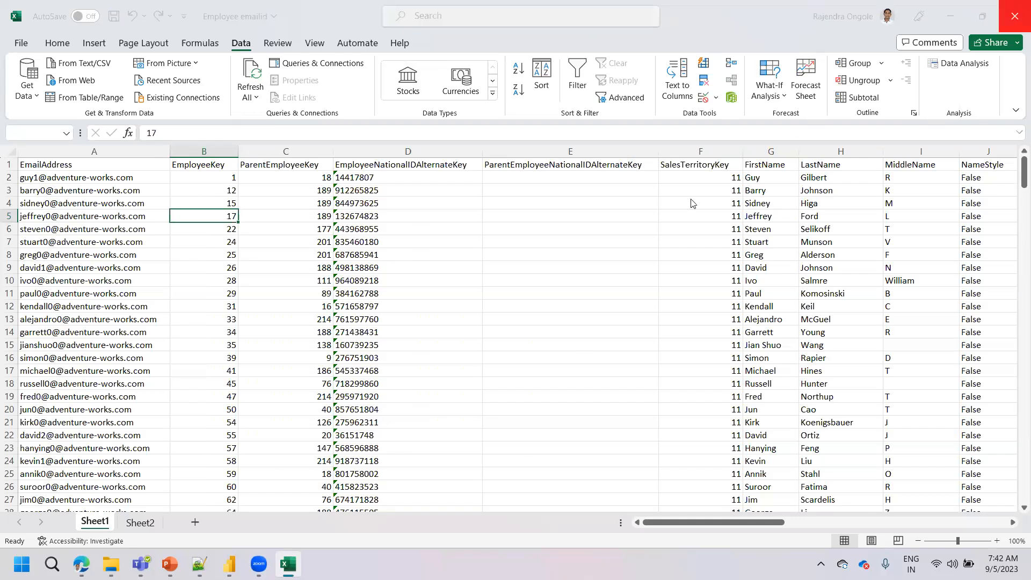
click(537, 301)
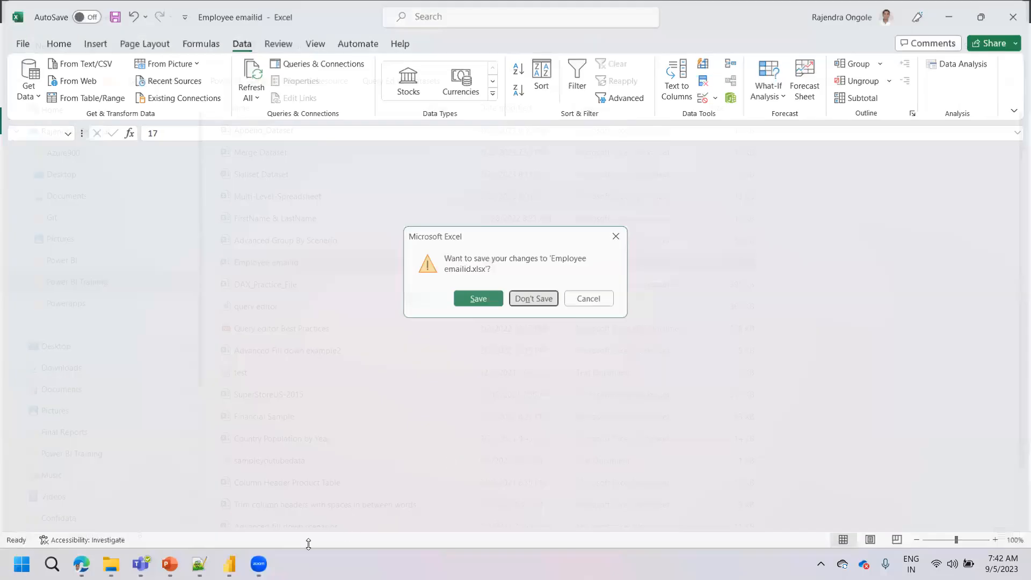
Switch to Power BI Desktop and open the Power Query Editor in a restored, non-maximized window
click(229, 564)
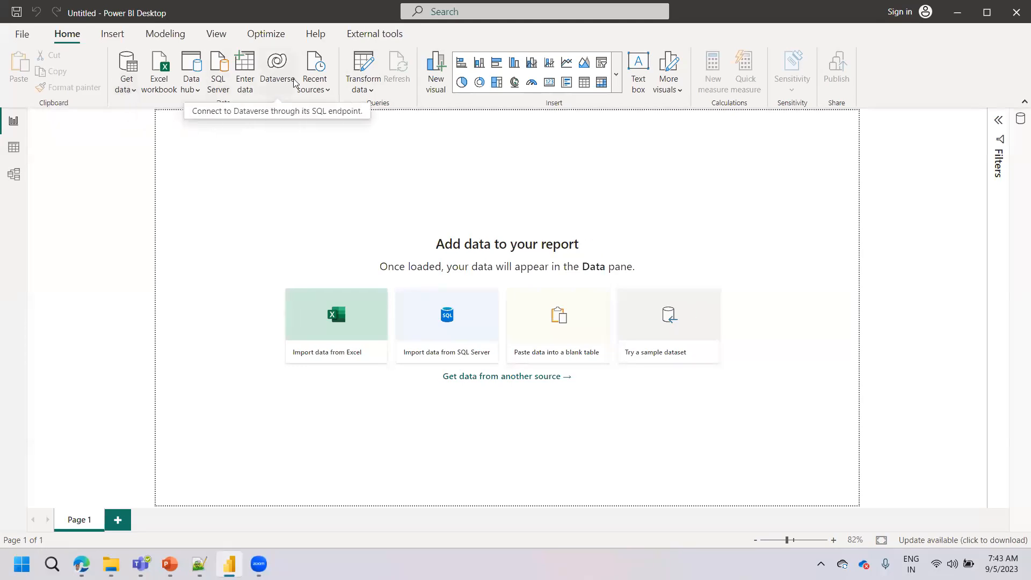
click(363, 67)
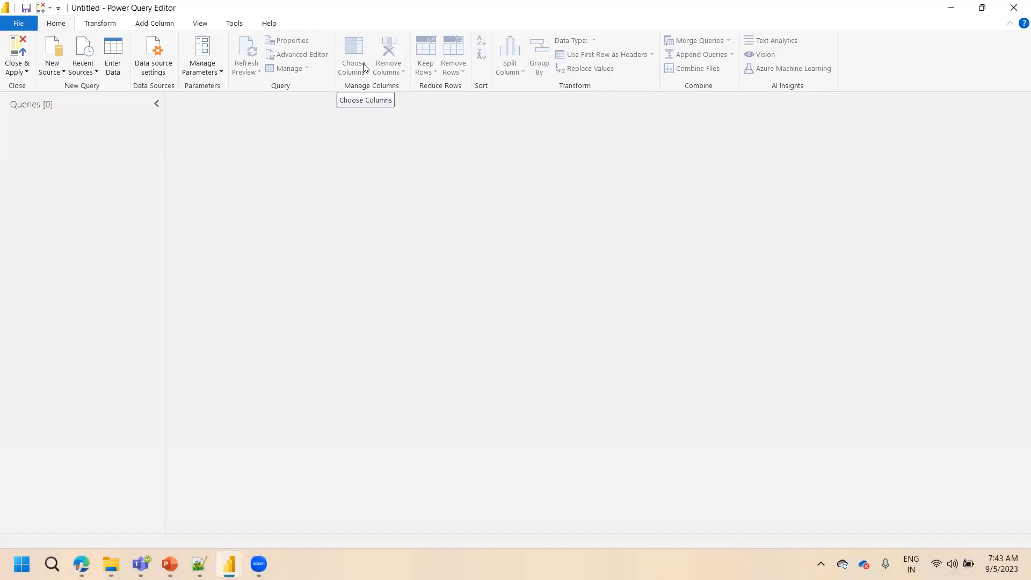
double_click(113, 15)
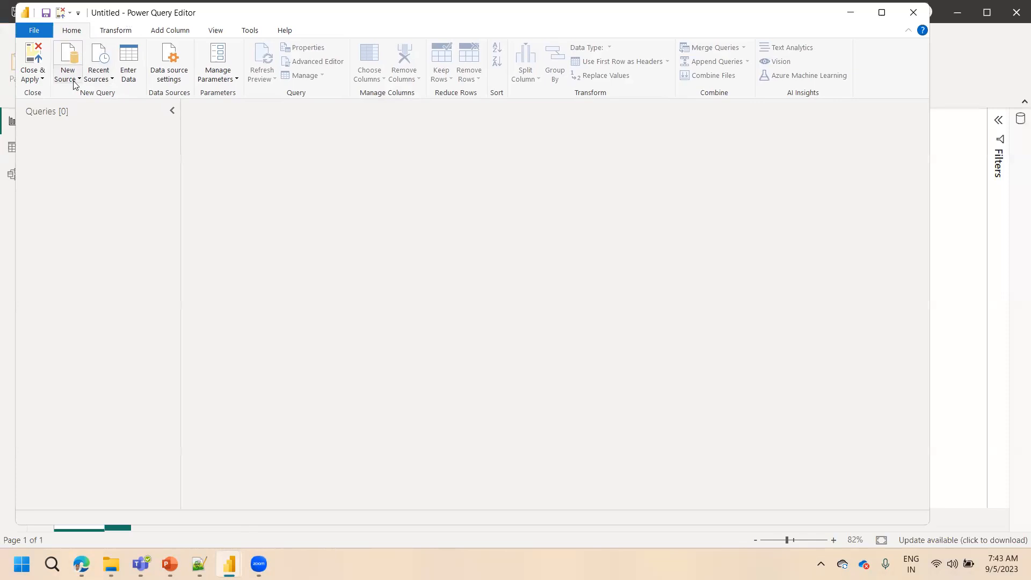
click(75, 79)
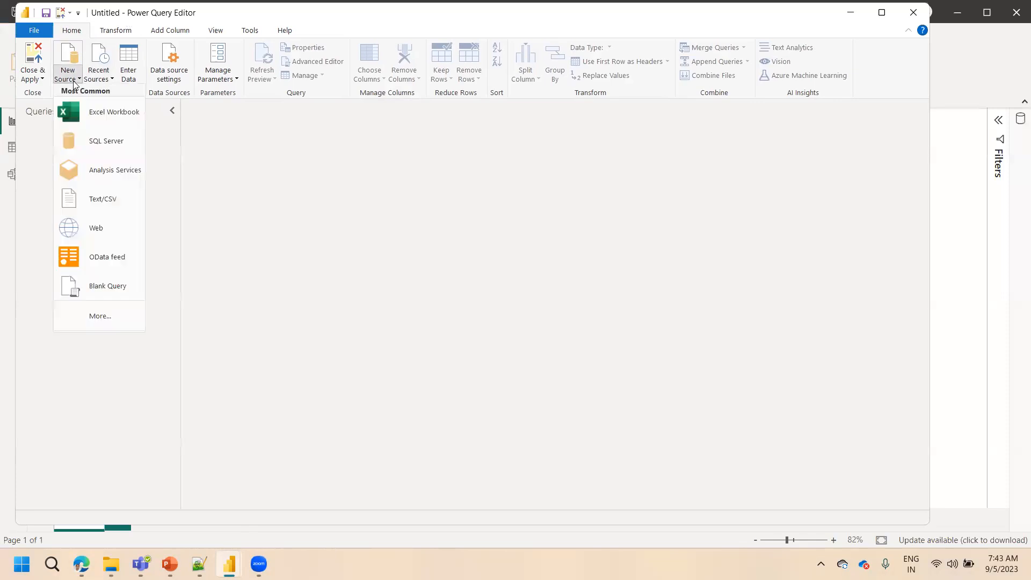
click(94, 113)
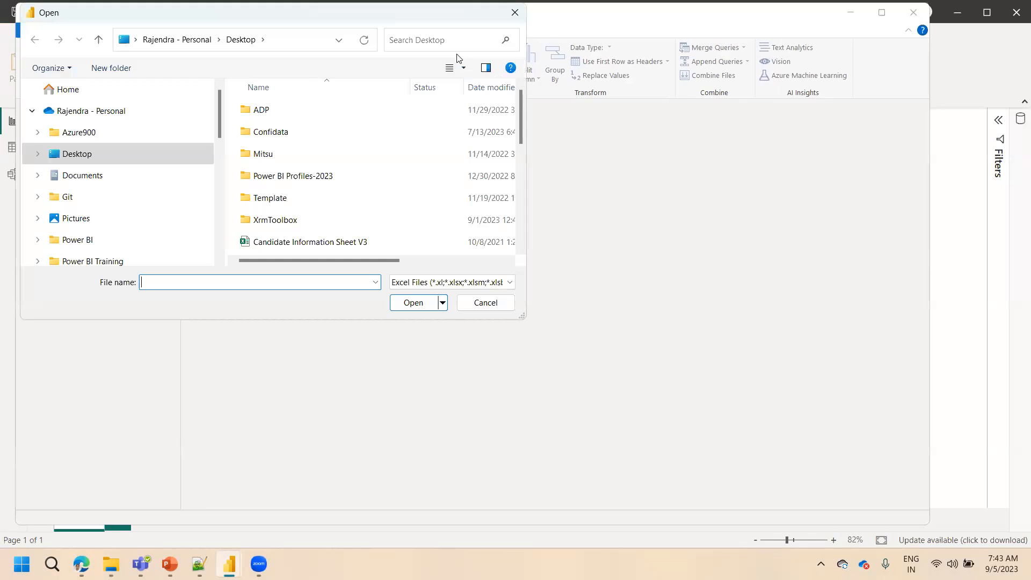
click(484, 304)
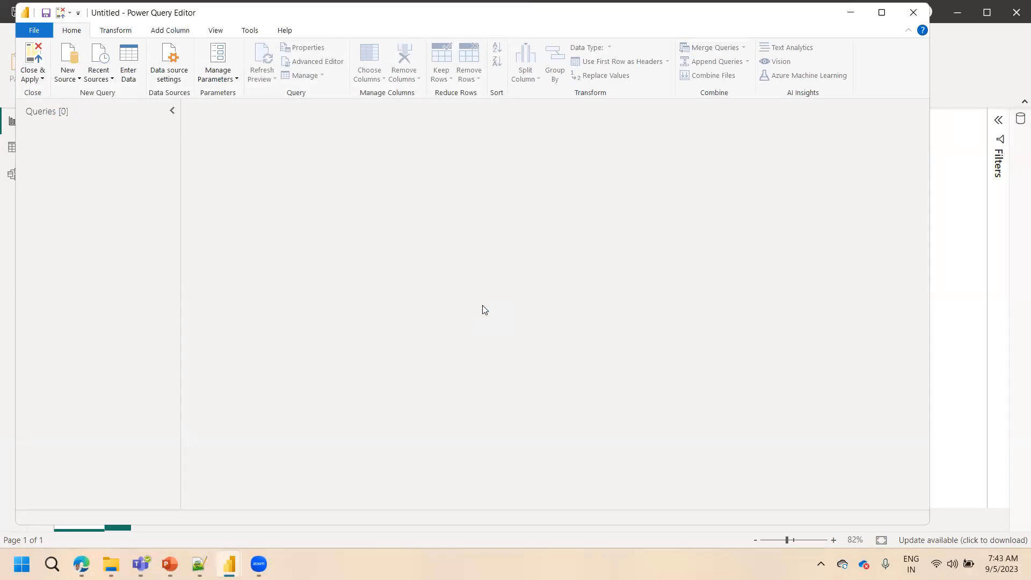
Start an Excel workbook import and go to the Query Editor Datasets folder using its path copied from File Explorer
click(73, 85)
click(120, 111)
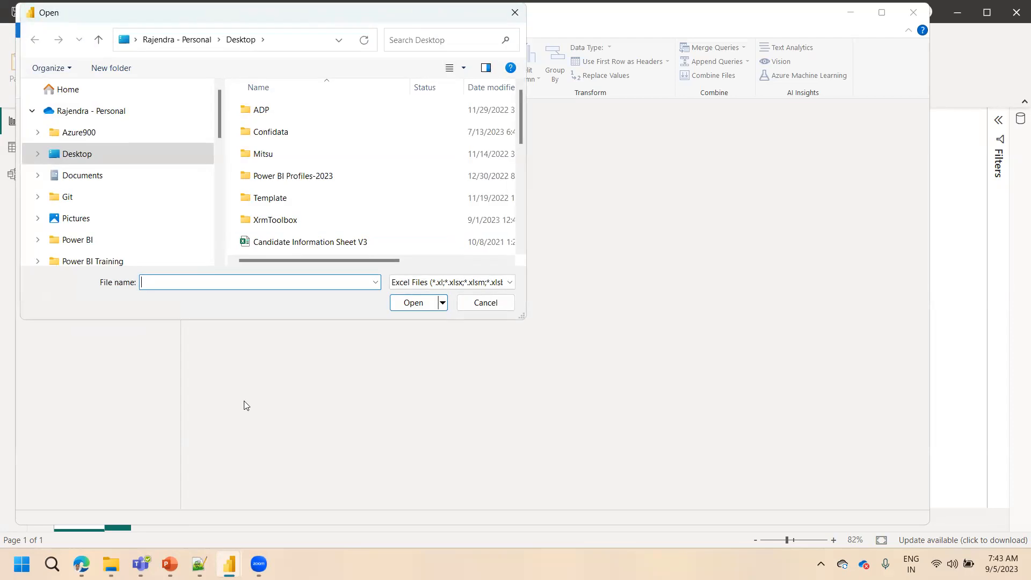
click(111, 563)
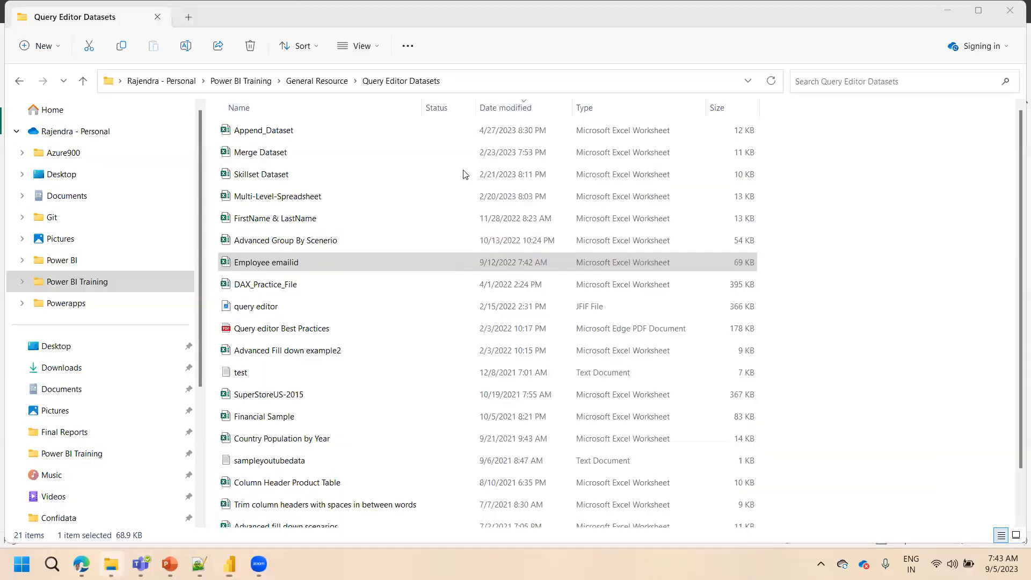
click(483, 78)
key(ctrl+c)
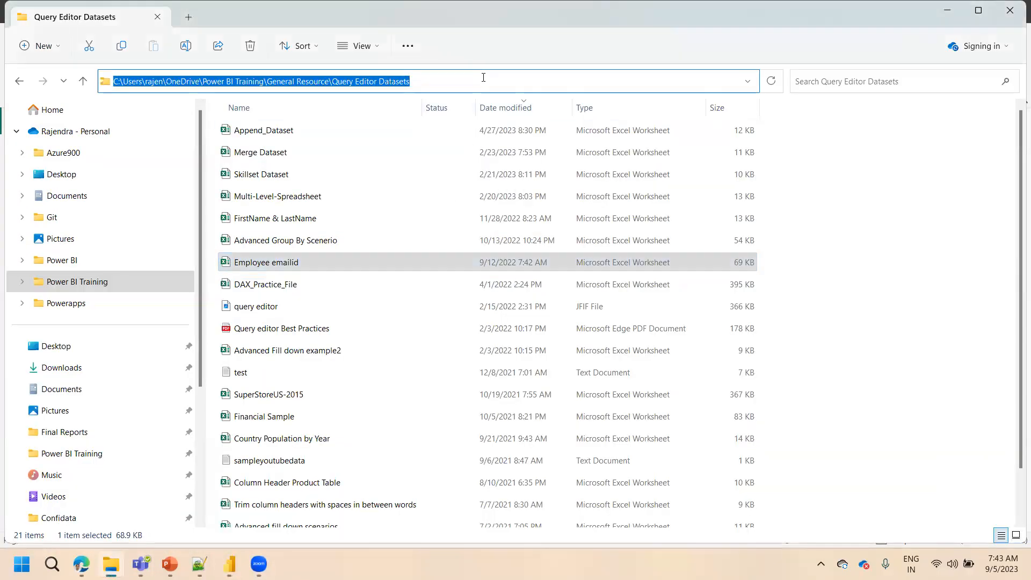
key(alt+Tab)
click(288, 41)
key(ctrl+v)
key(Return)
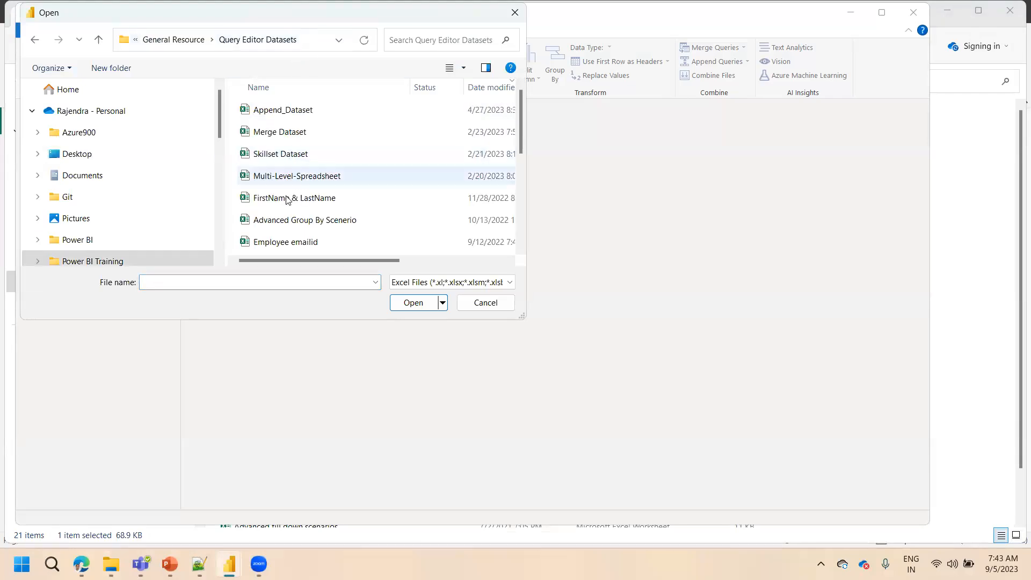
Import Sheet1 from the Employee emailid workbook as a query and refresh its data preview
click(277, 246)
click(413, 302)
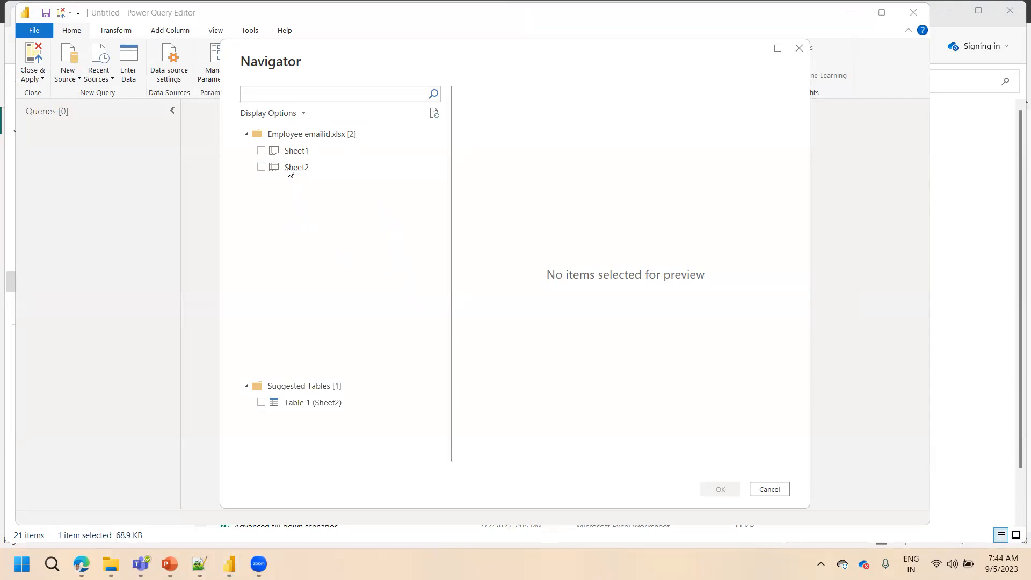
click(261, 151)
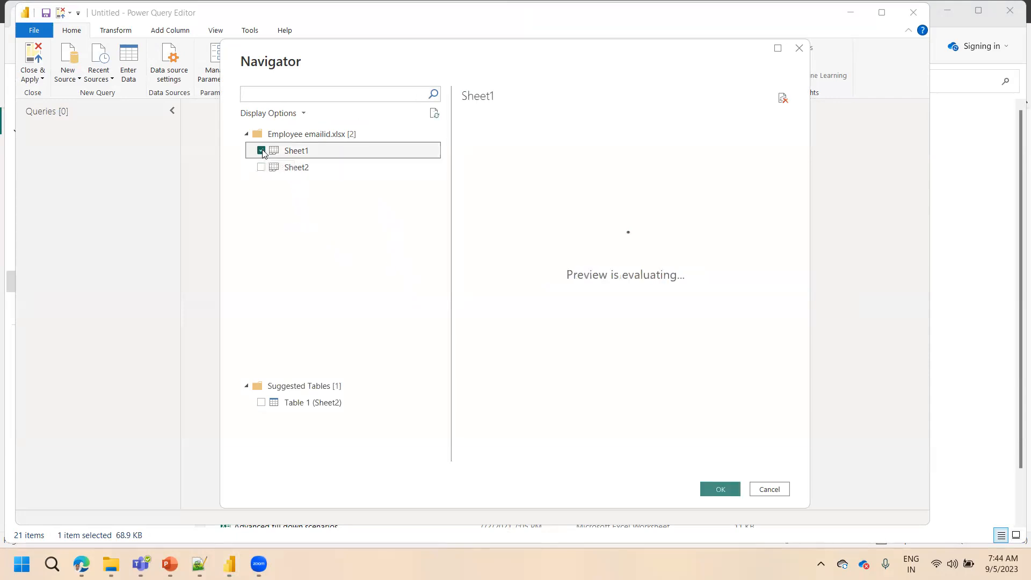
click(290, 169)
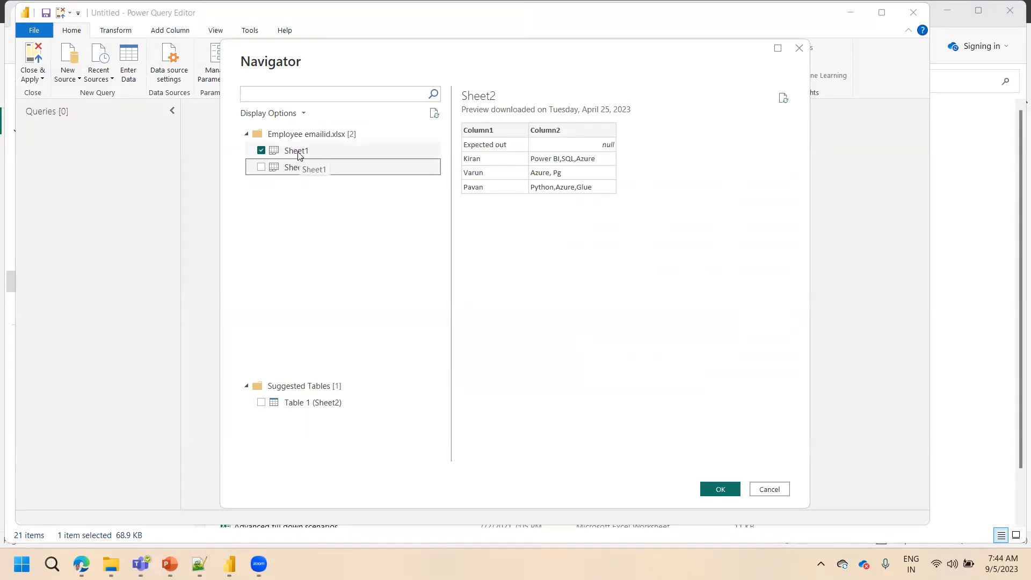
click(298, 155)
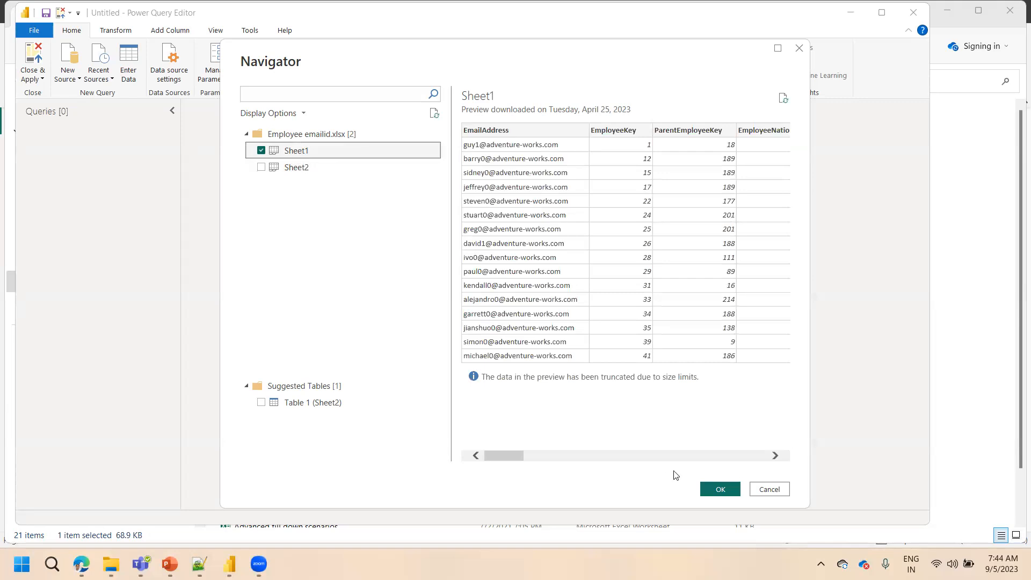
click(712, 492)
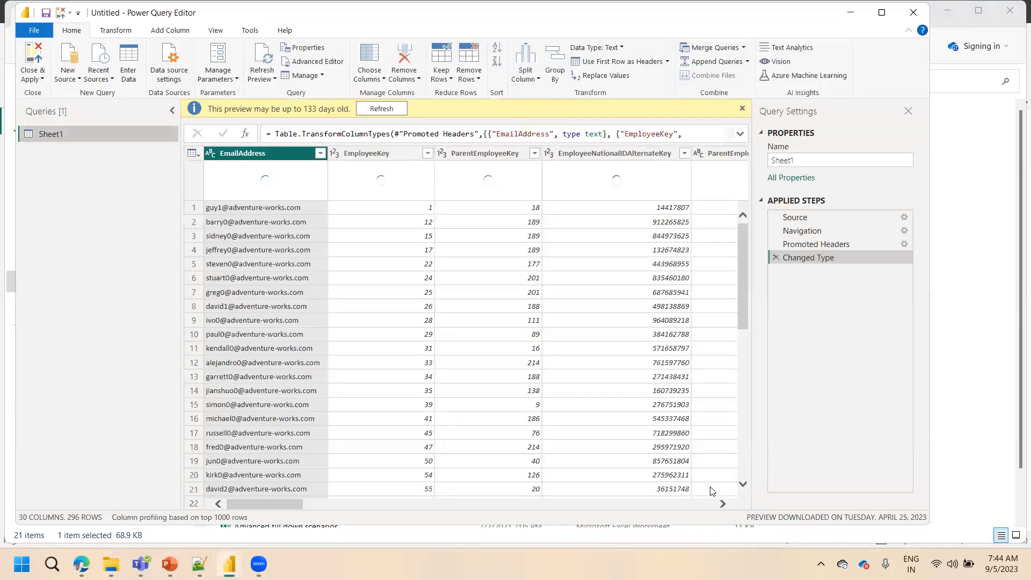
click(381, 108)
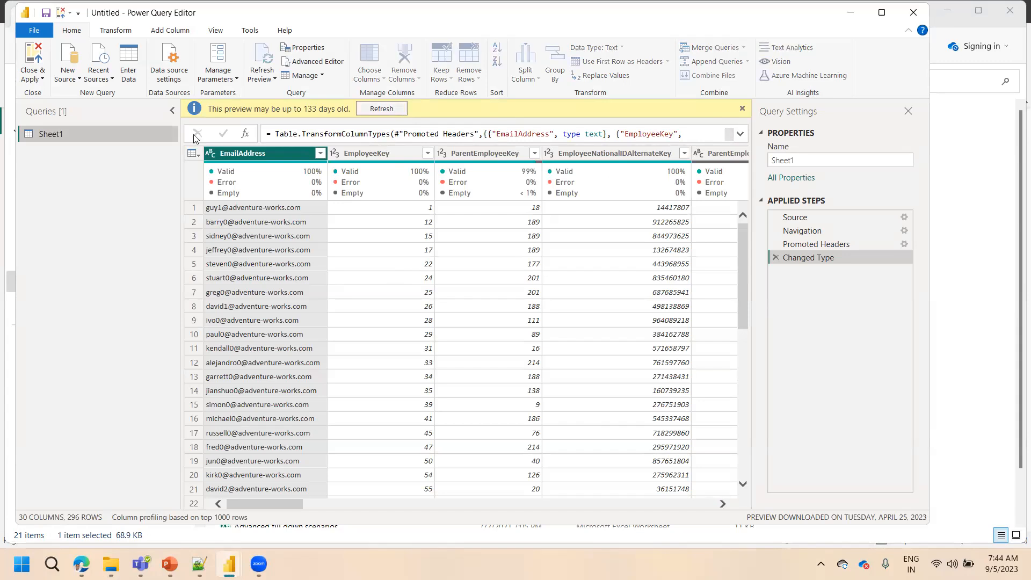
Rename the Sheet1 query to Email-ID Dataset
double_click(80, 134)
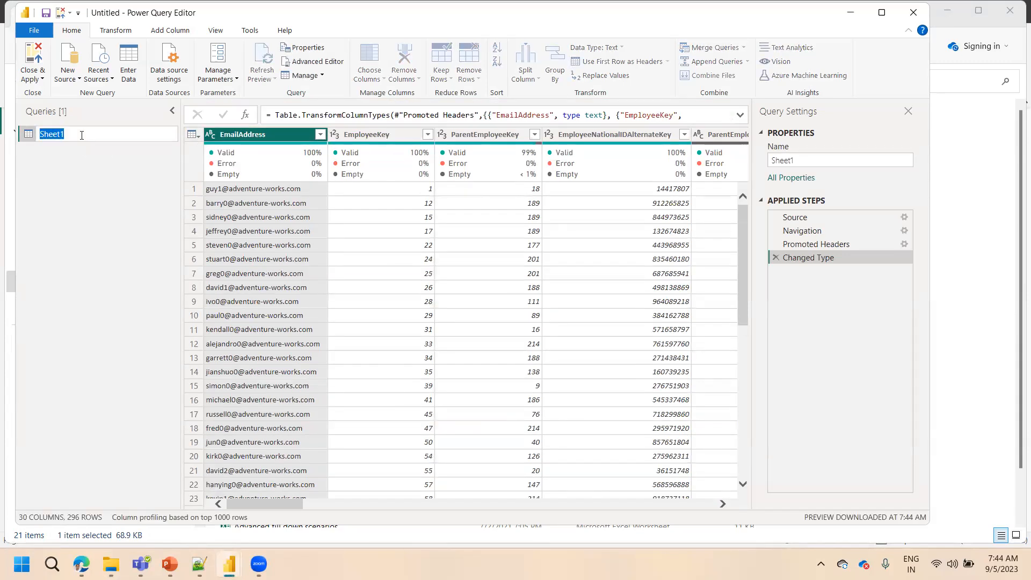
text(Email-ID dATA)
key(BackSpace)
key(BackSpace)
key(BackSpace)
key(BackSpace)
text(Dataset)
key(Return)
drag(58, 136, 64, 139)
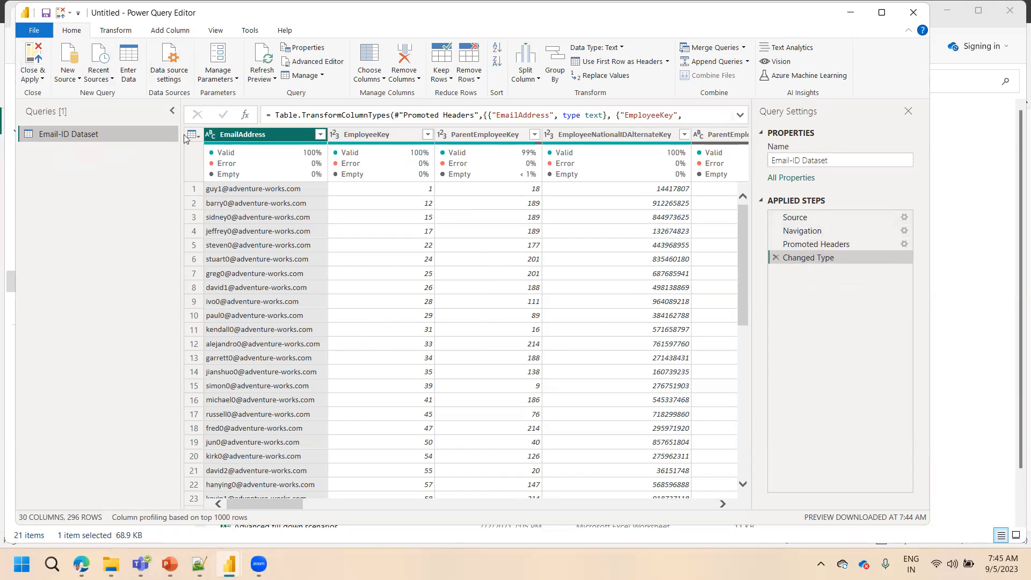
click(114, 33)
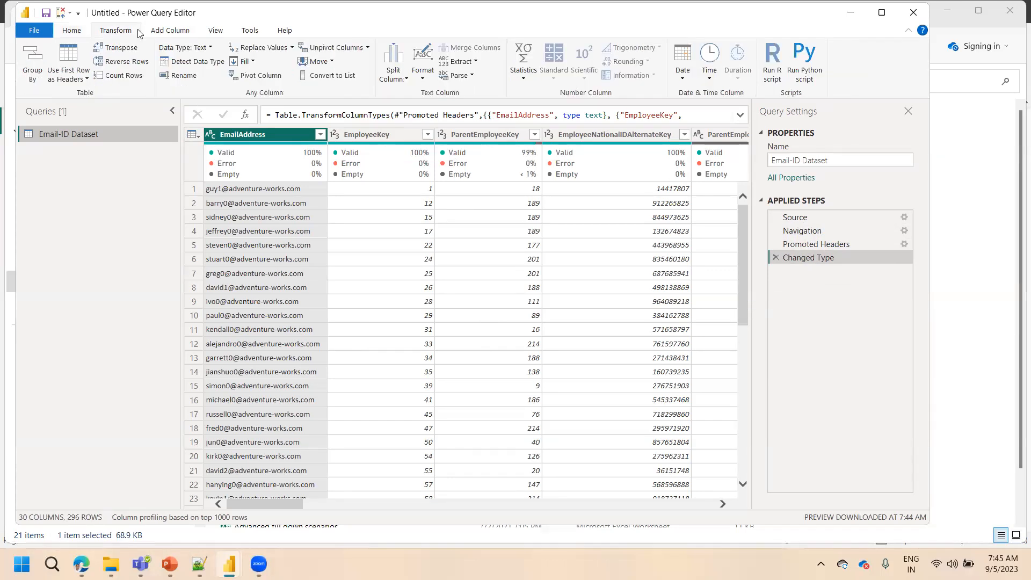
click(169, 31)
click(118, 35)
click(74, 34)
click(114, 35)
click(34, 30)
click(85, 46)
click(71, 31)
click(120, 31)
click(166, 32)
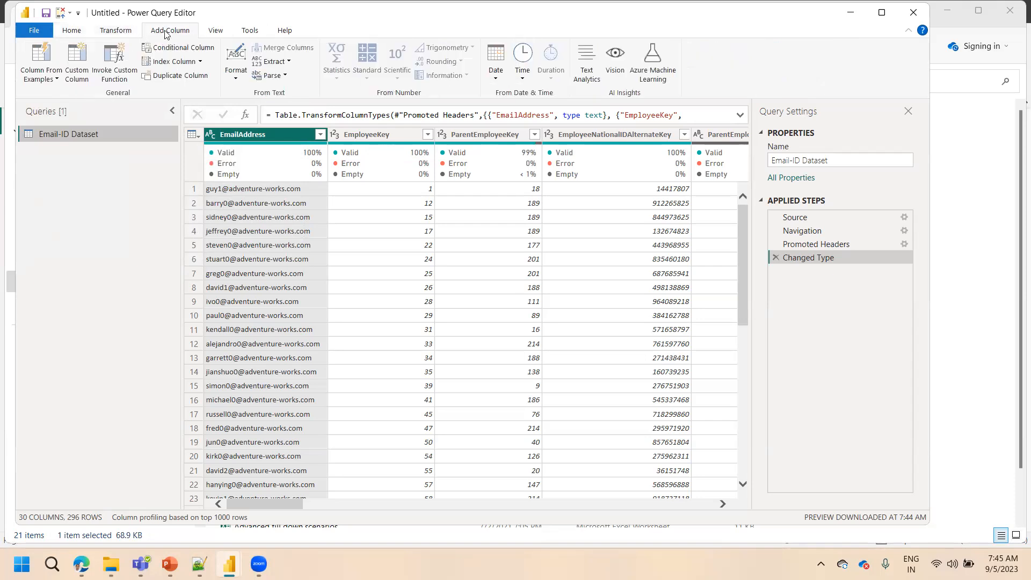
click(72, 31)
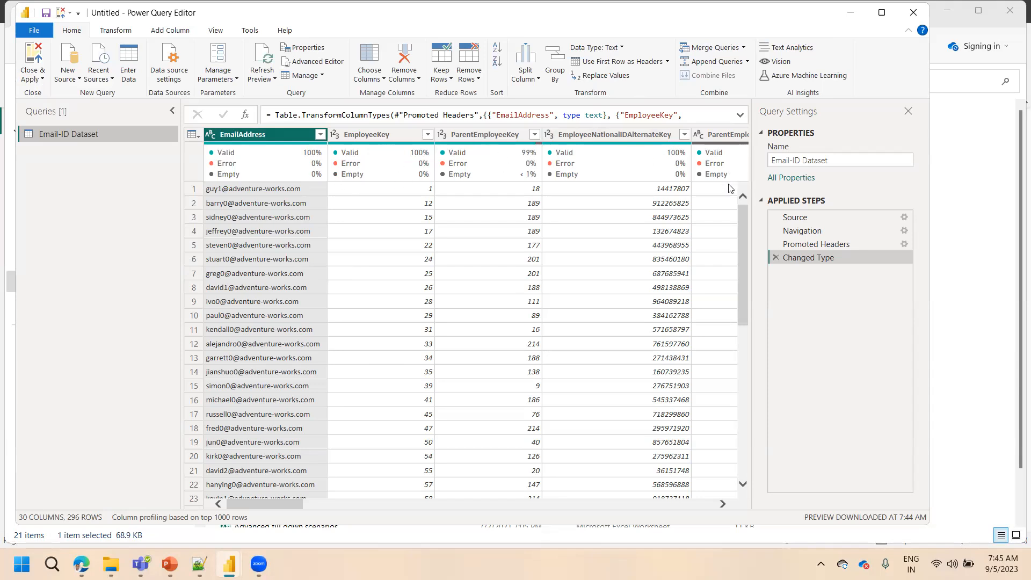
right_click(257, 140)
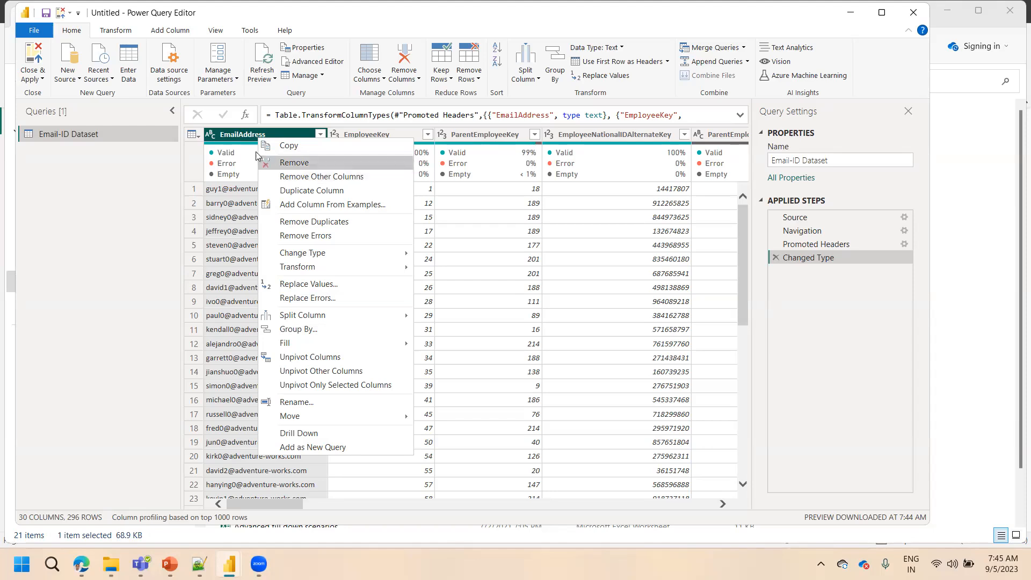
click(244, 138)
right_click(244, 138)
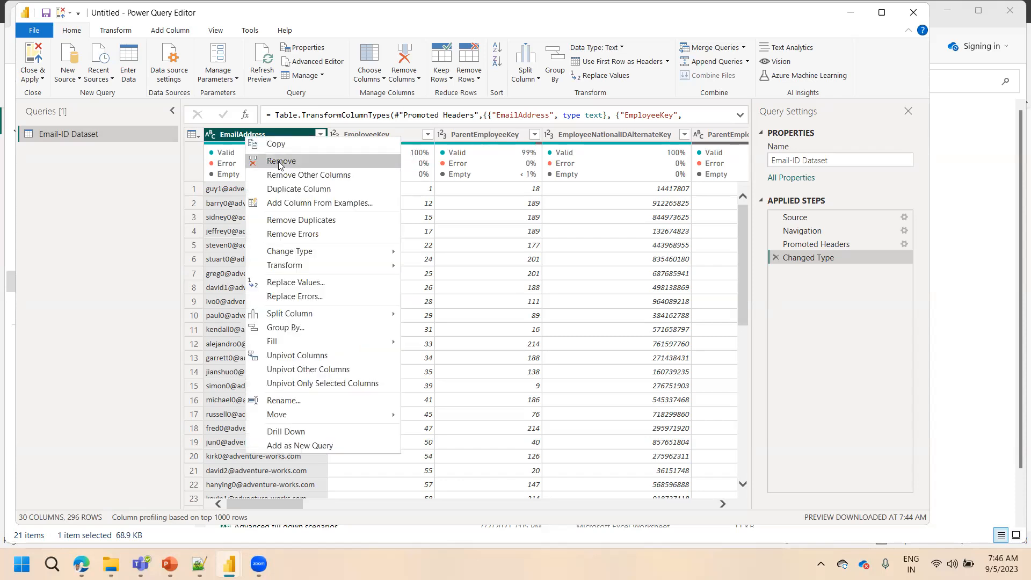
click(232, 138)
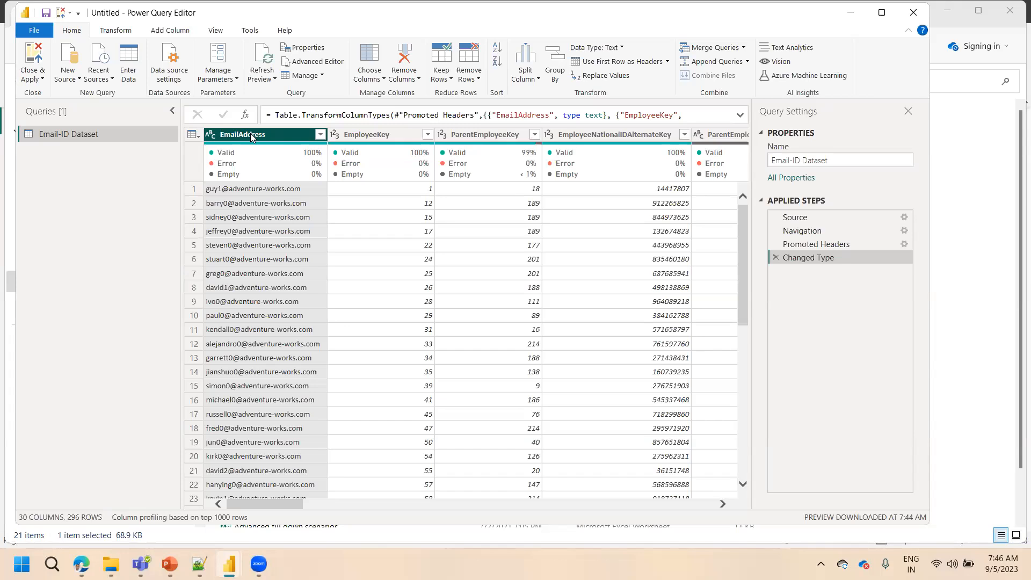
right_click(250, 133)
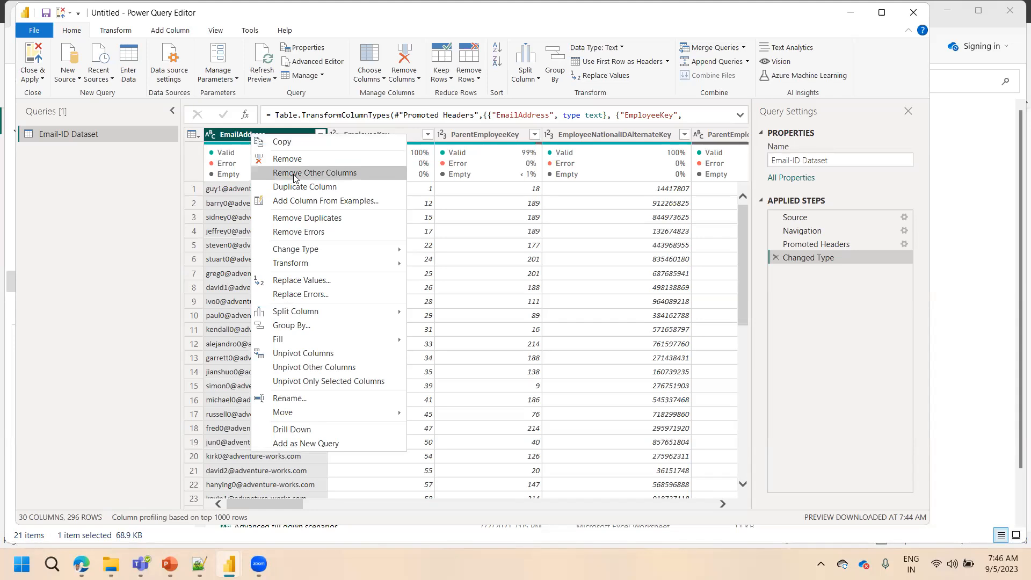
click(470, 215)
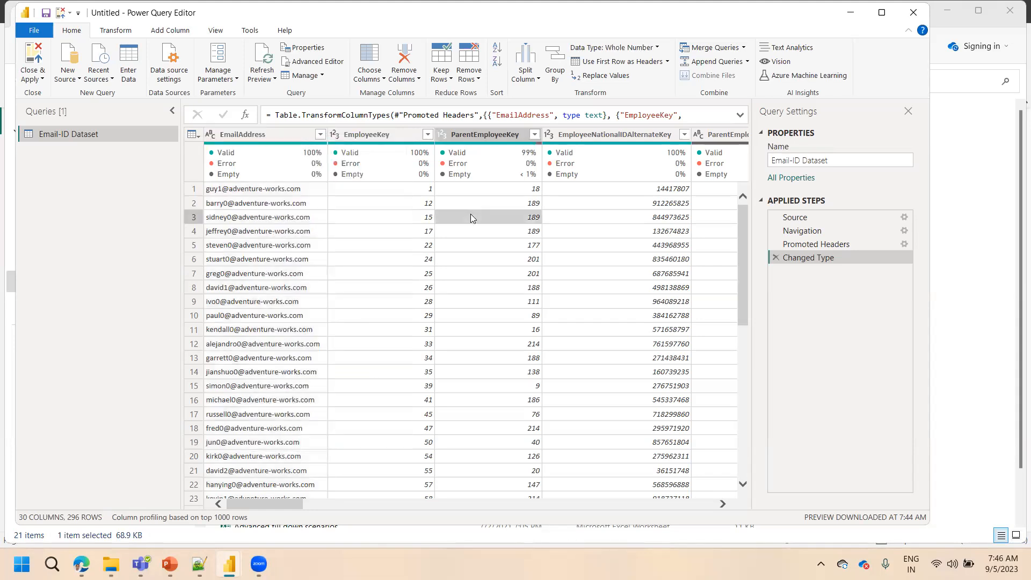
Select the EmailAddress, EmployeeKey, FirstName and LastName columns together and bring up the commands for the selection
click(261, 134)
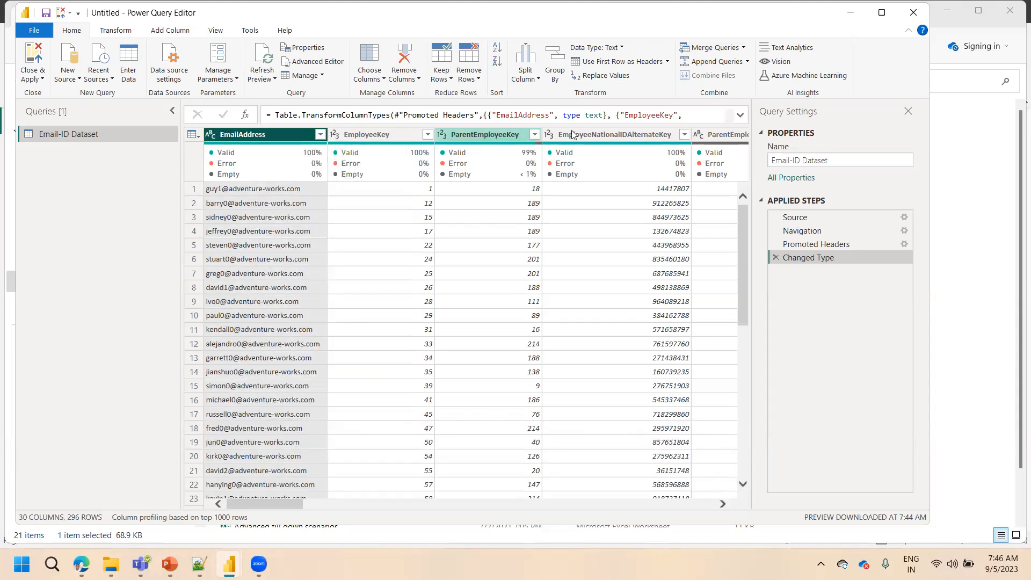
ctrl+click(379, 136)
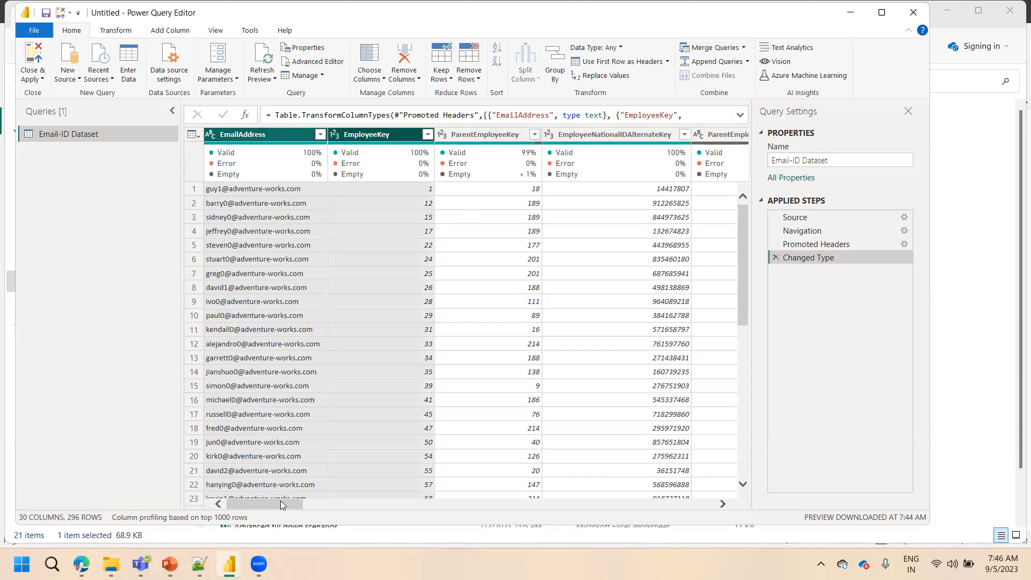
drag(281, 501, 346, 501)
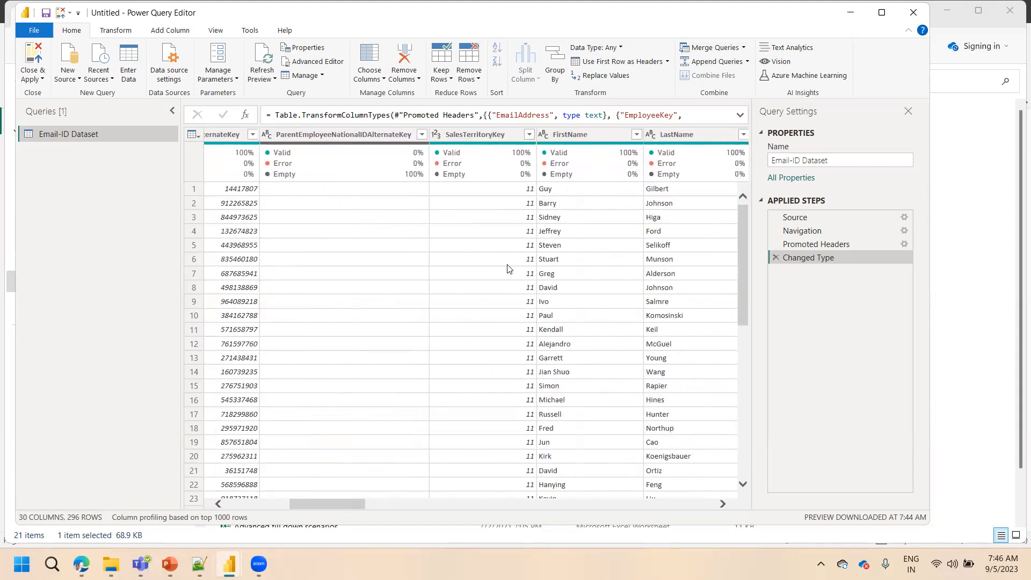
click(576, 136)
ctrl+click(700, 132)
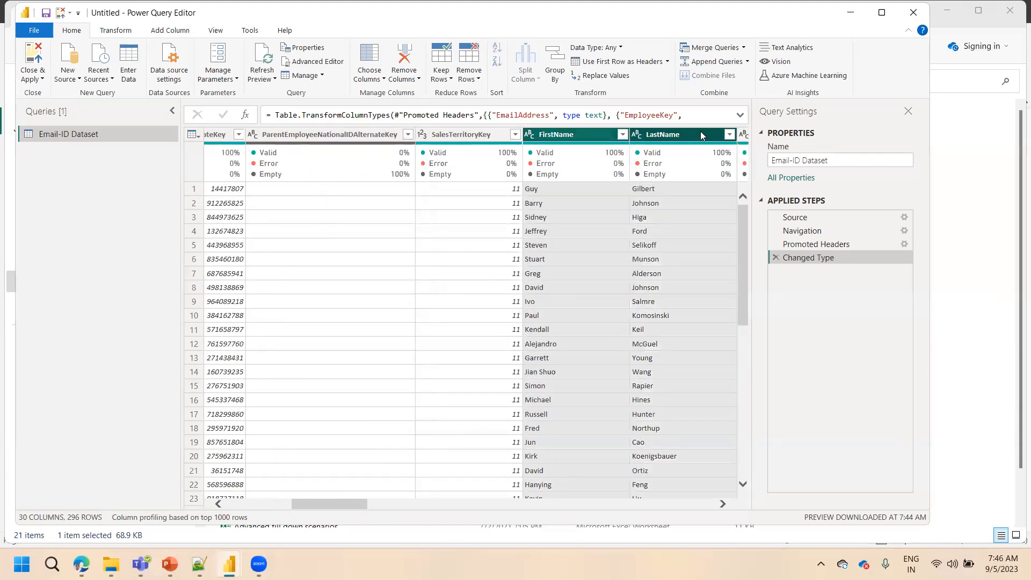
right_click(707, 141)
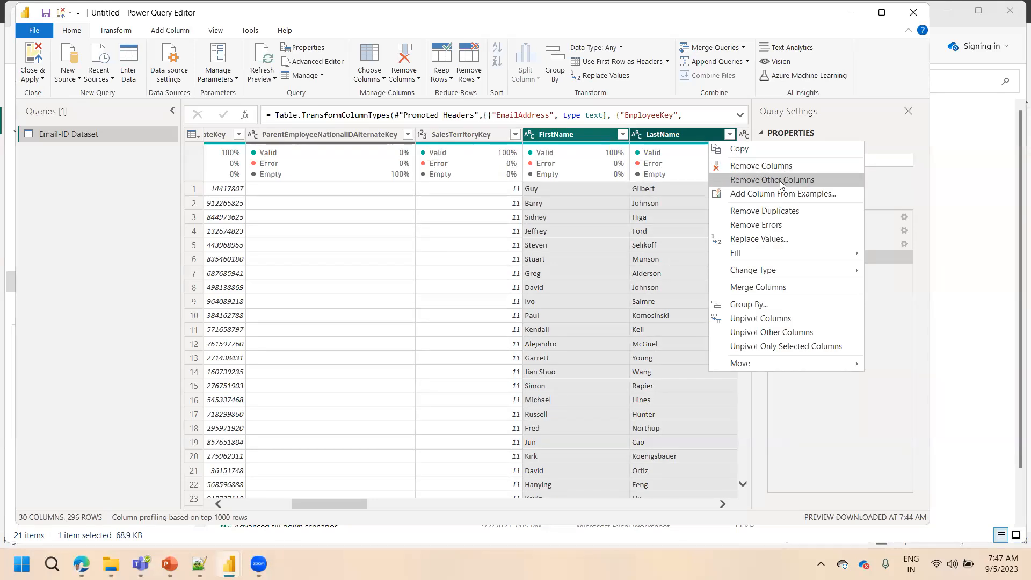
click(553, 260)
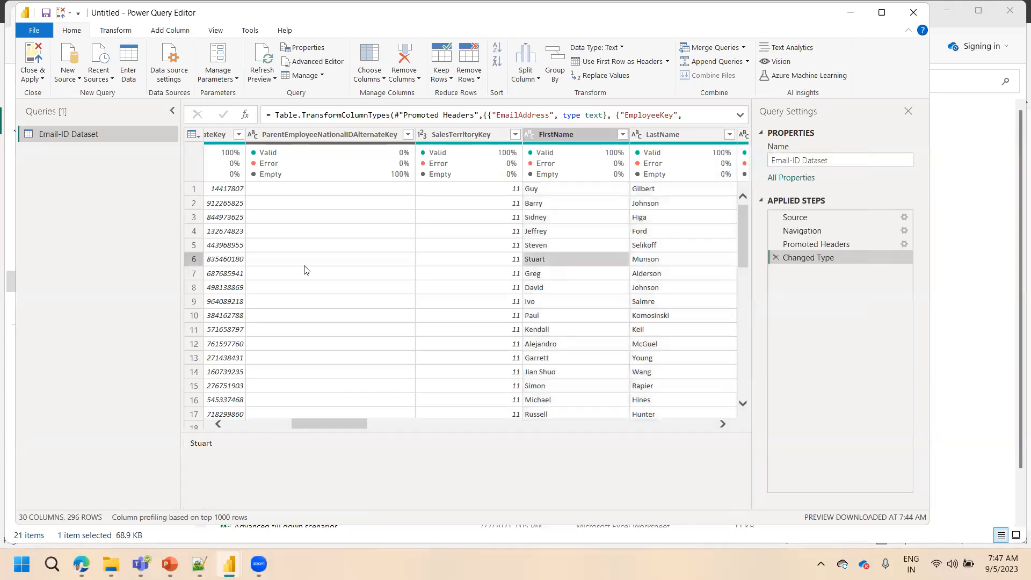
click(308, 144)
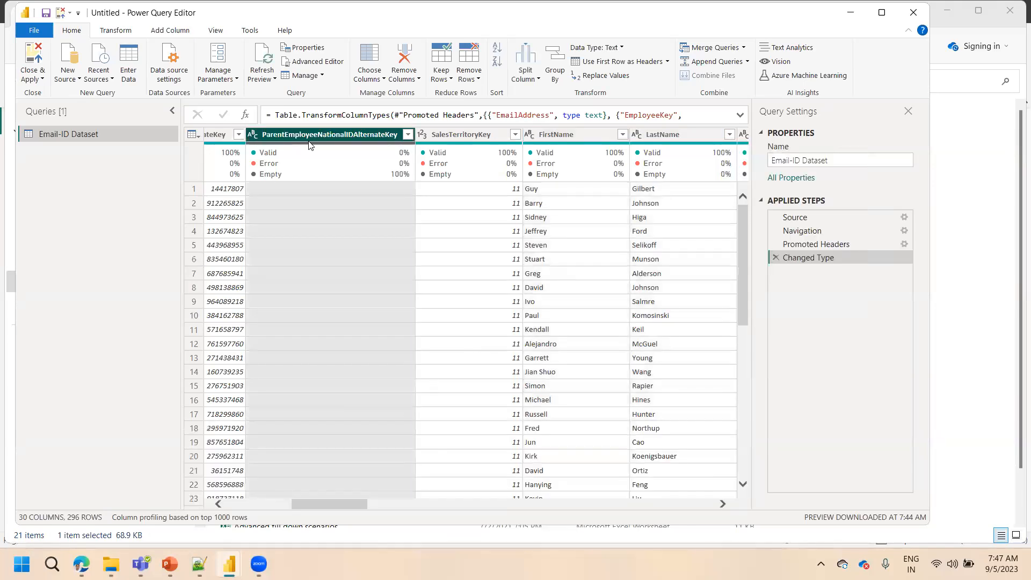
click(238, 503)
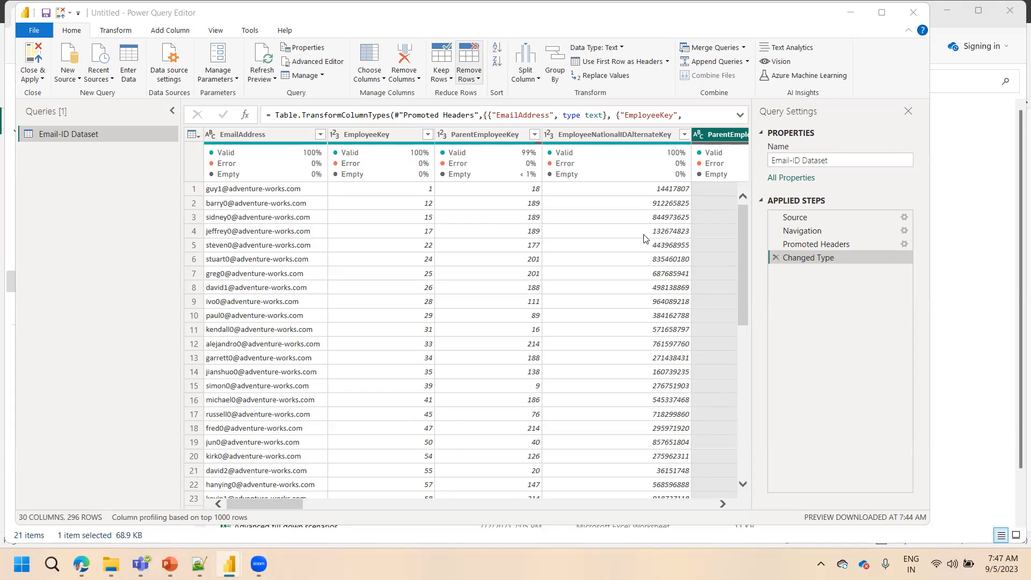
Try keeping only the EmailAddress column with Choose Columns, and delete the resulting Removed Other Columns step
click(270, 135)
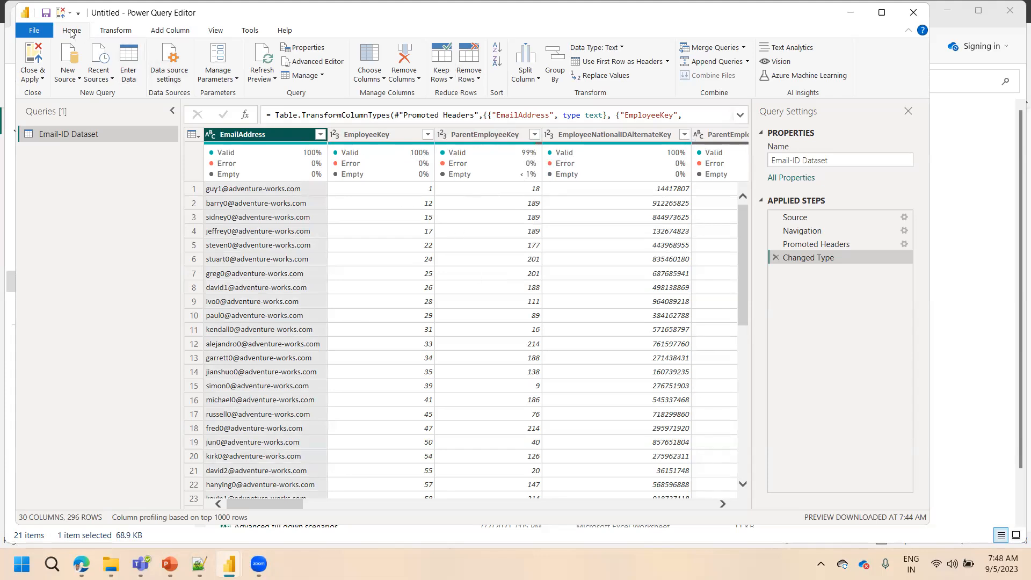
click(368, 80)
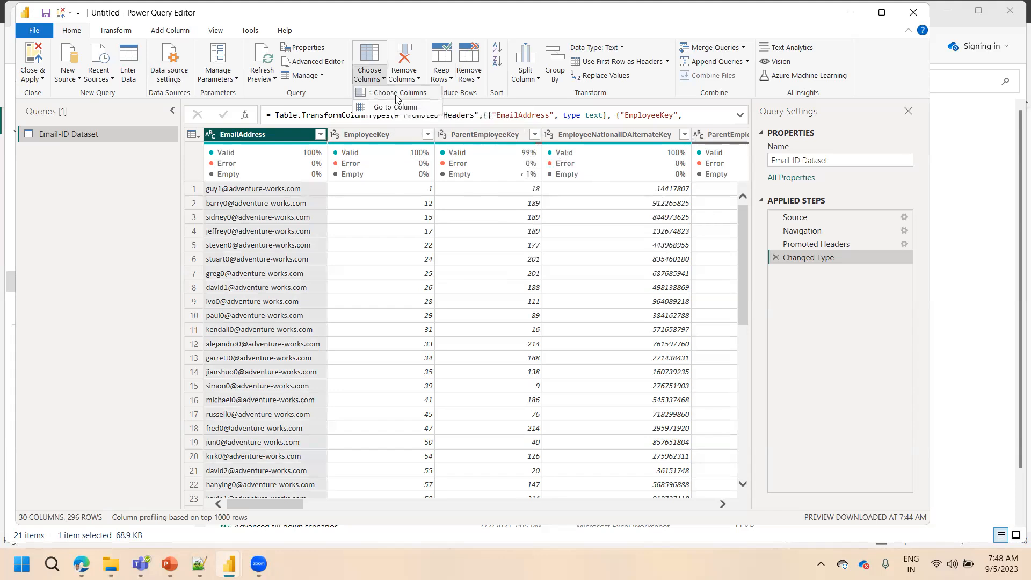
click(398, 97)
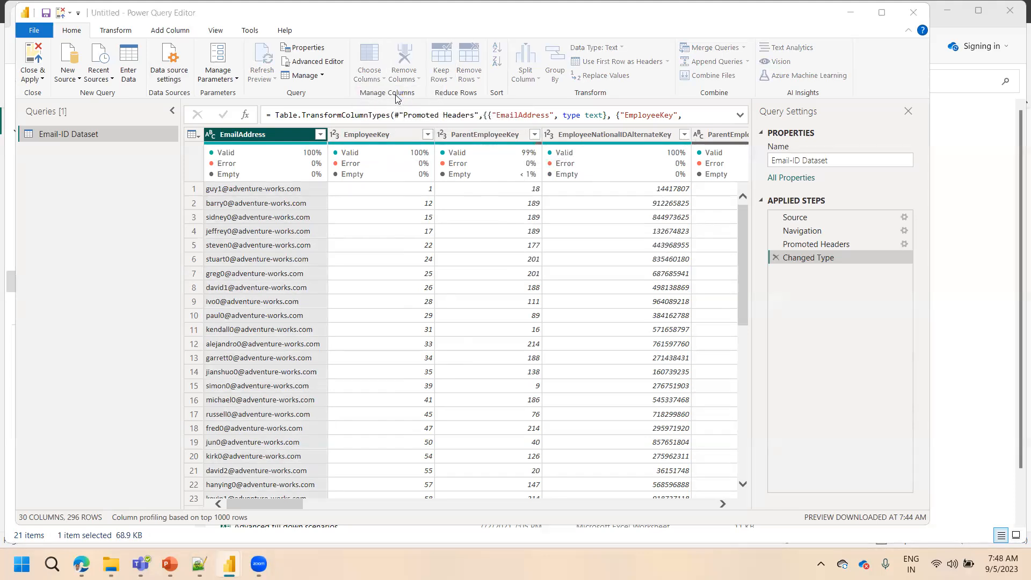
click(448, 155)
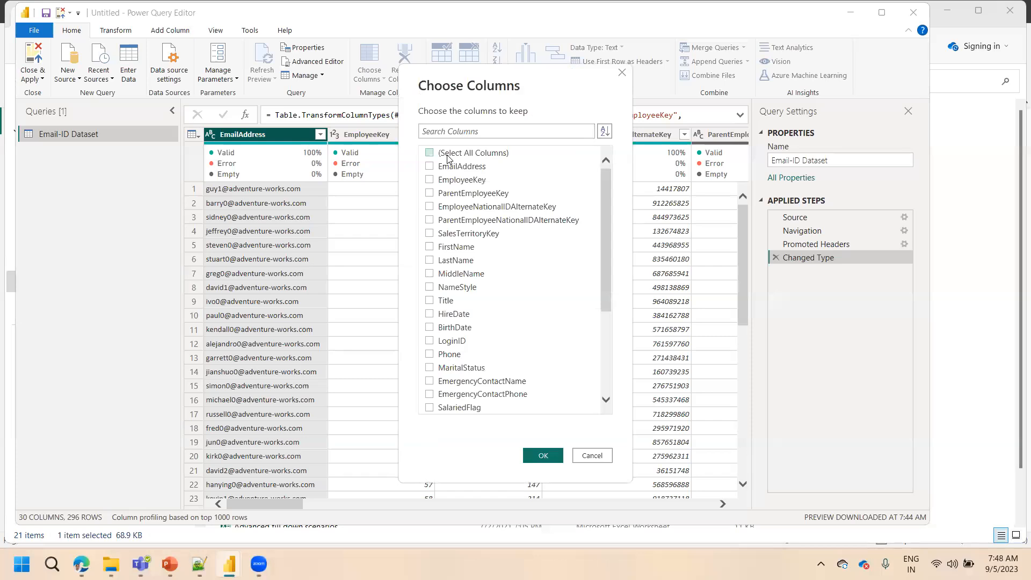
click(441, 168)
click(540, 457)
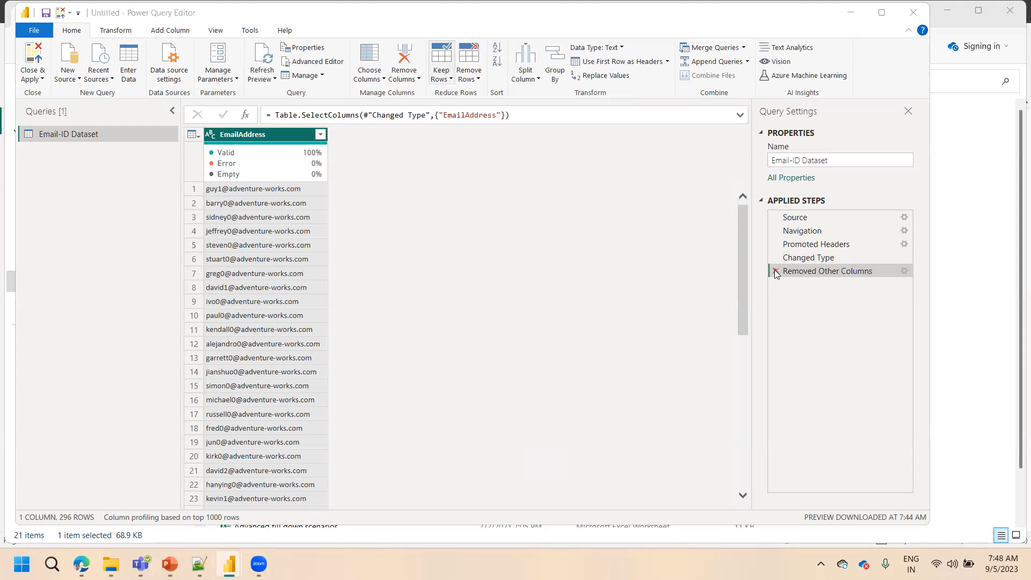
click(774, 270)
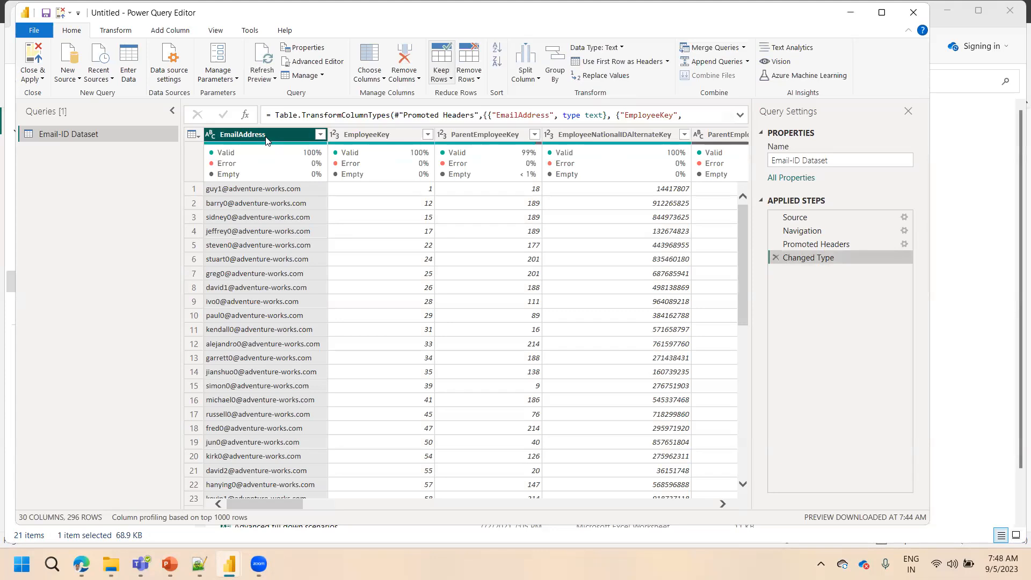
Remove every column except EmailAddress from the query with Remove Other Columns
right_click(265, 139)
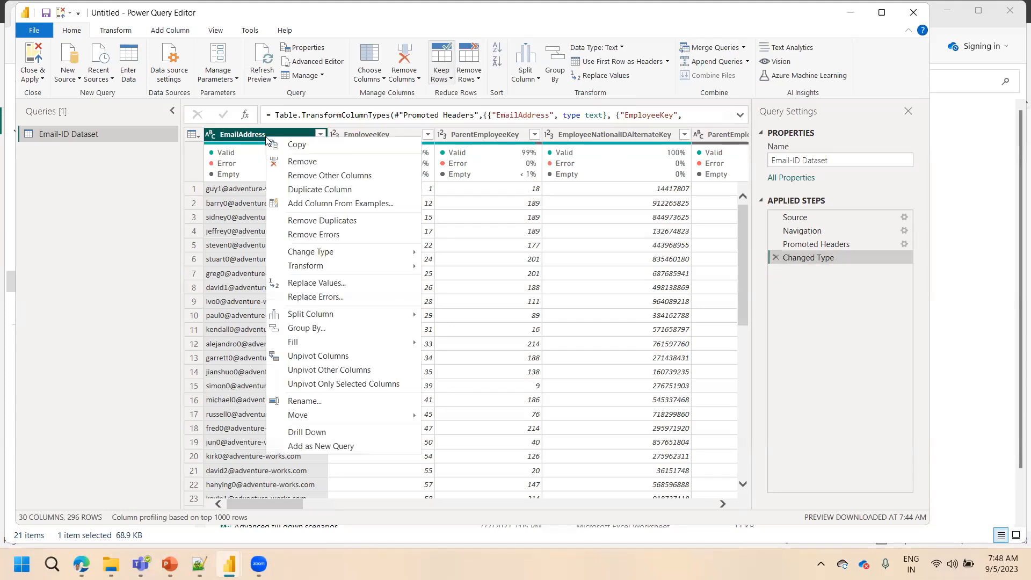
click(299, 177)
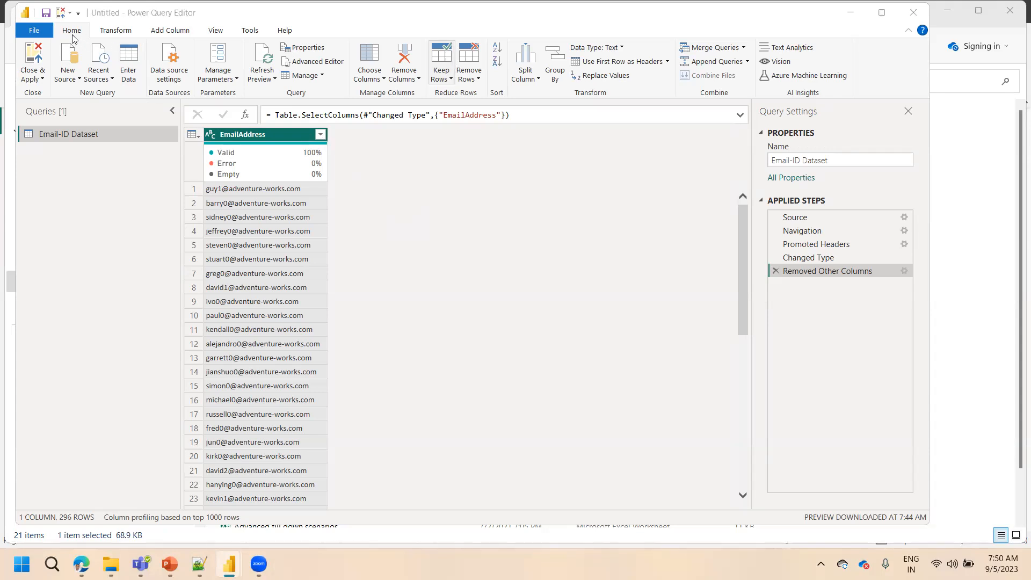
Add a new column extracting the text before the @ delimiter from the EmailAddress column
click(114, 31)
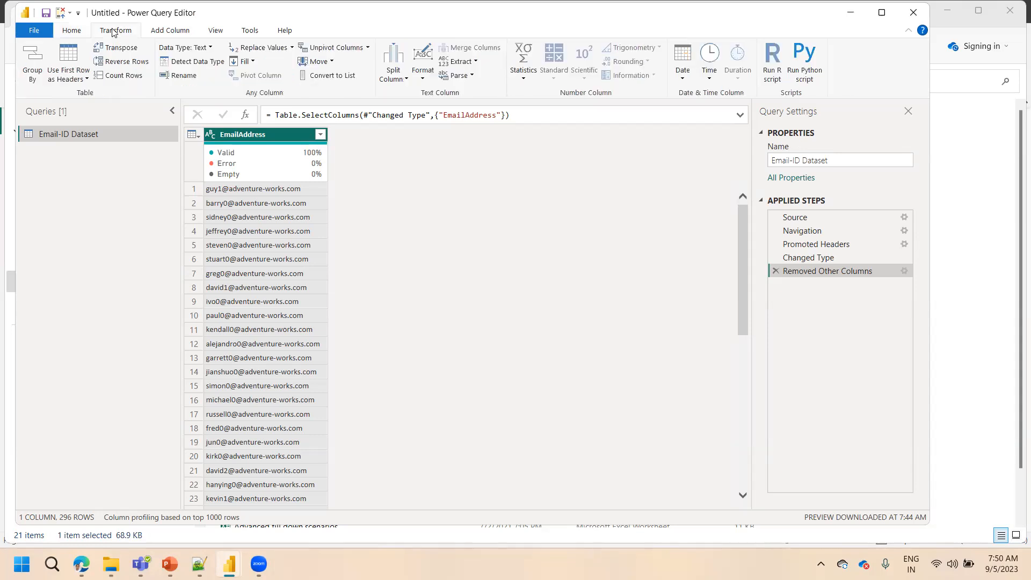
click(165, 31)
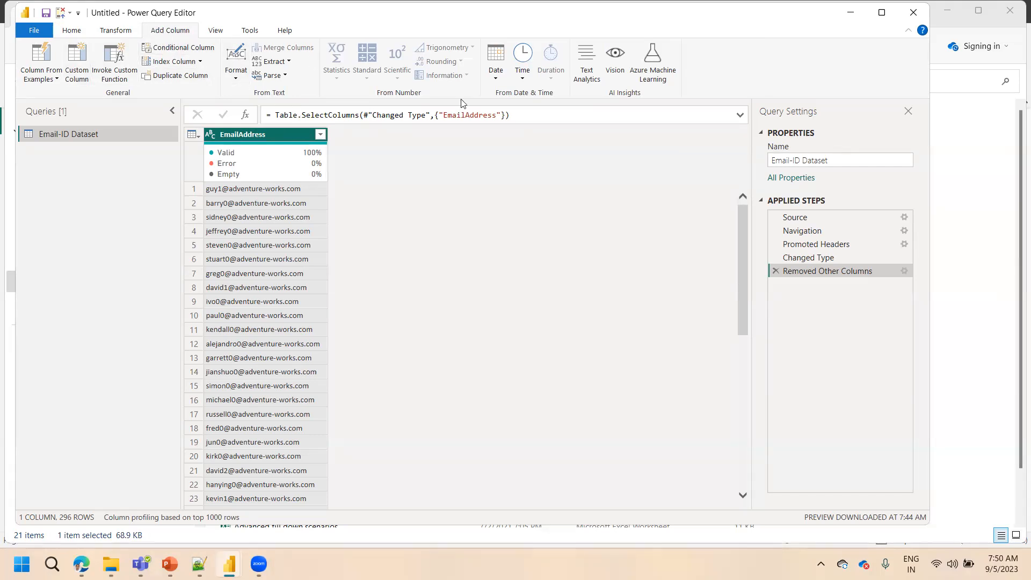
click(286, 63)
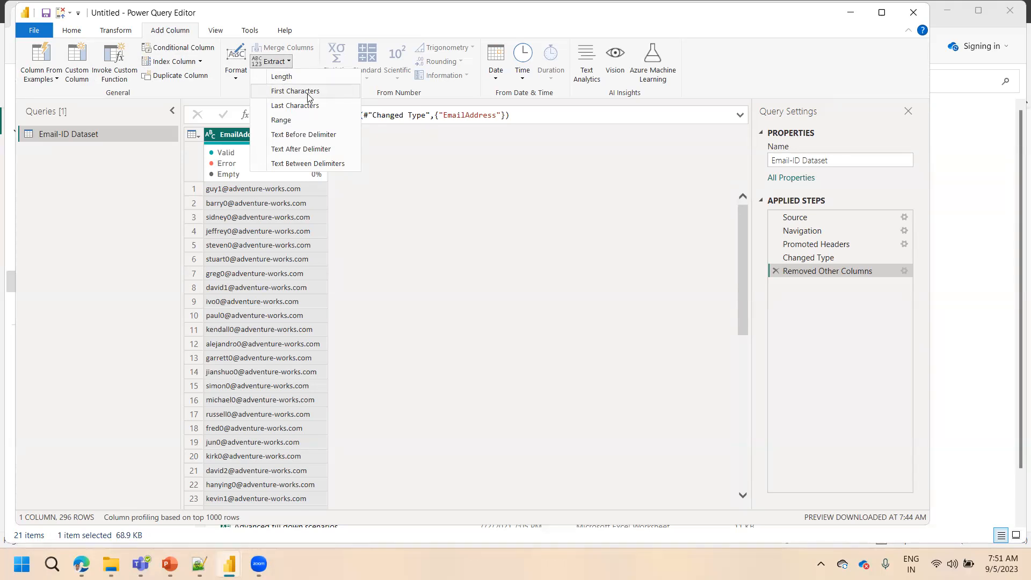
click(294, 139)
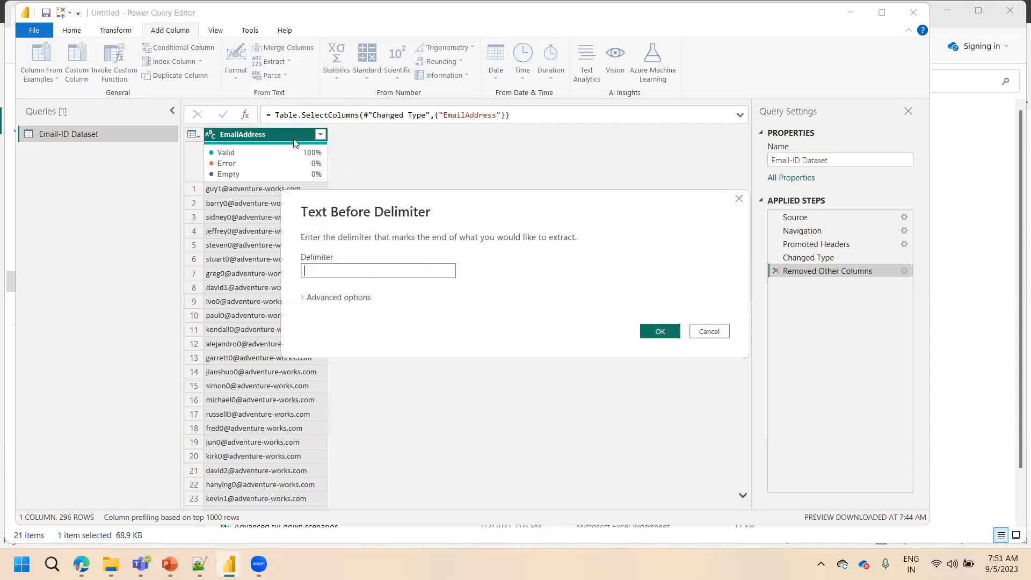
click(326, 268)
text(@)
click(663, 333)
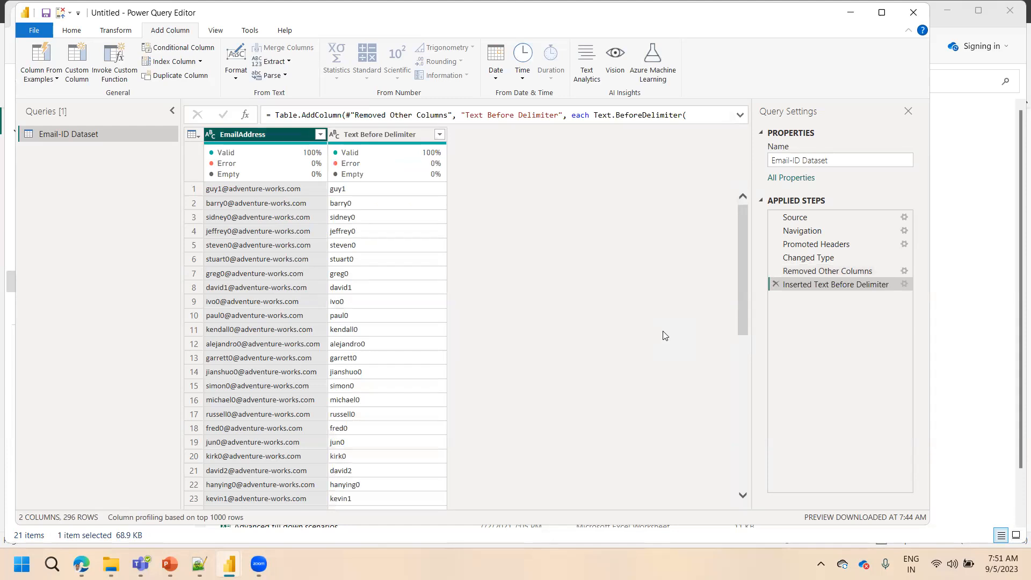
Rename the Text Before Delimiter column to Name
double_click(385, 133)
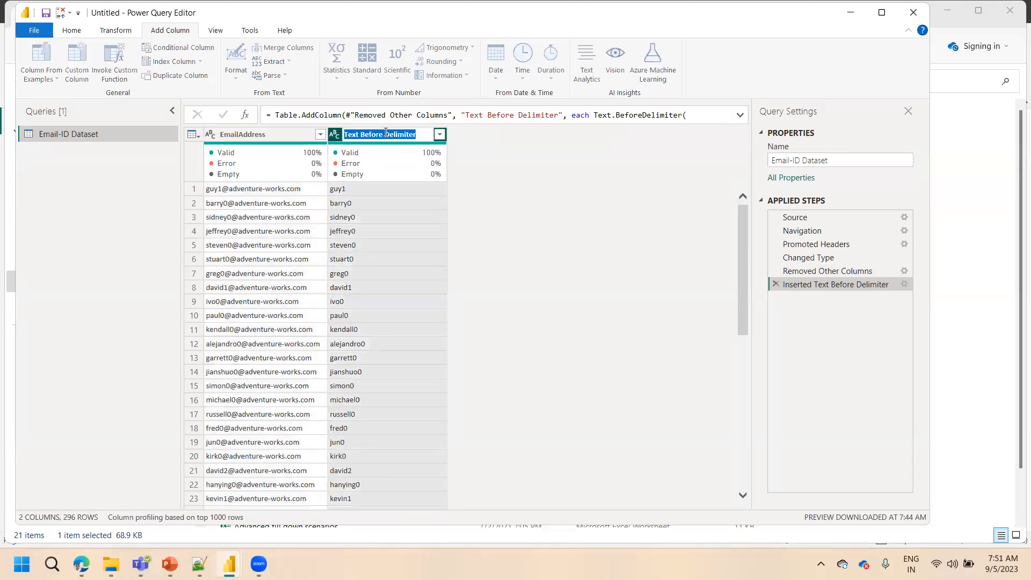
text(Name)
key(Return)
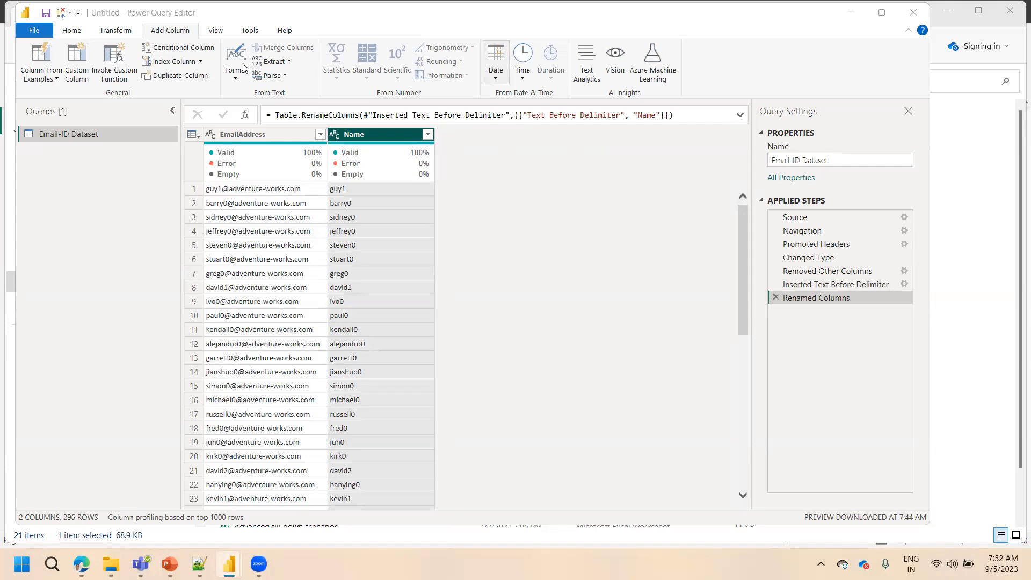
Select the EmailAddress column and review the Extract options available for adding another column from it
click(275, 61)
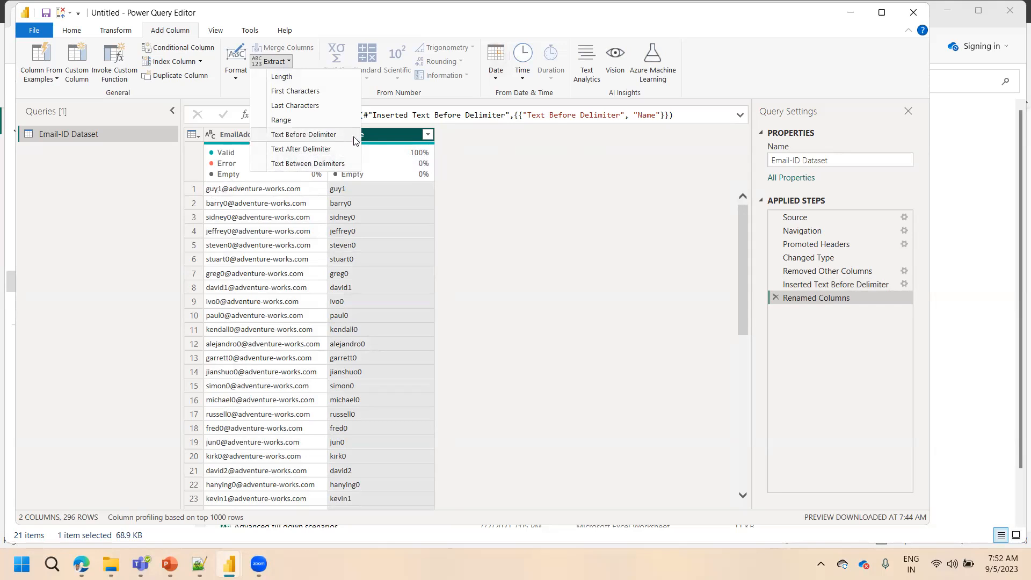
click(466, 200)
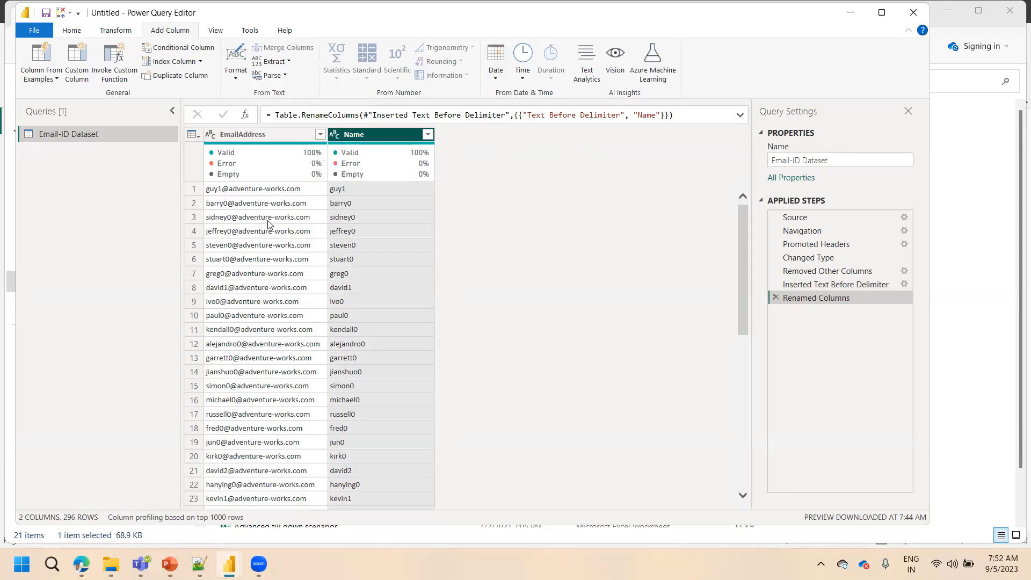
mouse_move(410, 179)
mouse_move(253, 148)
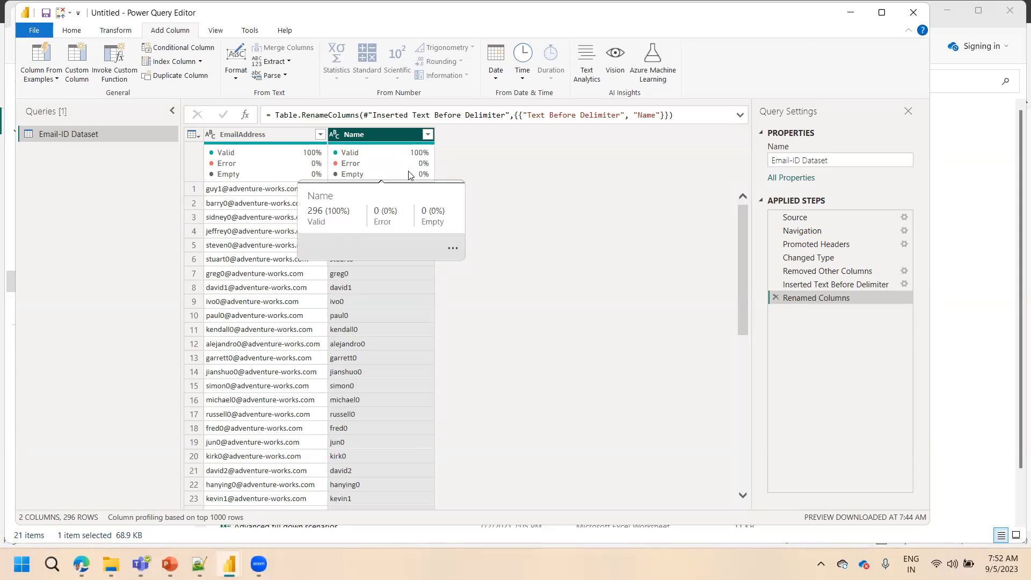
click(250, 133)
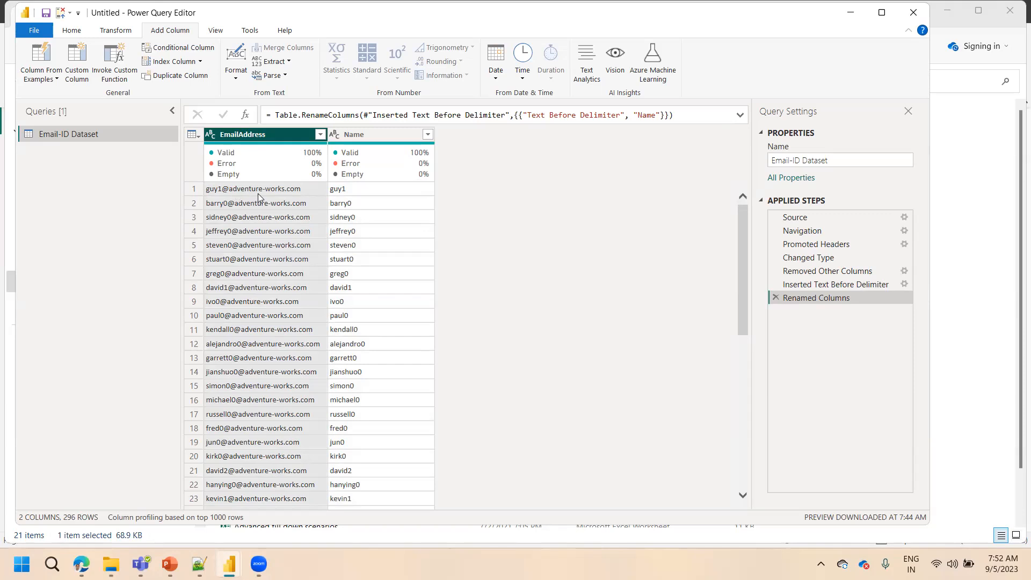
click(278, 64)
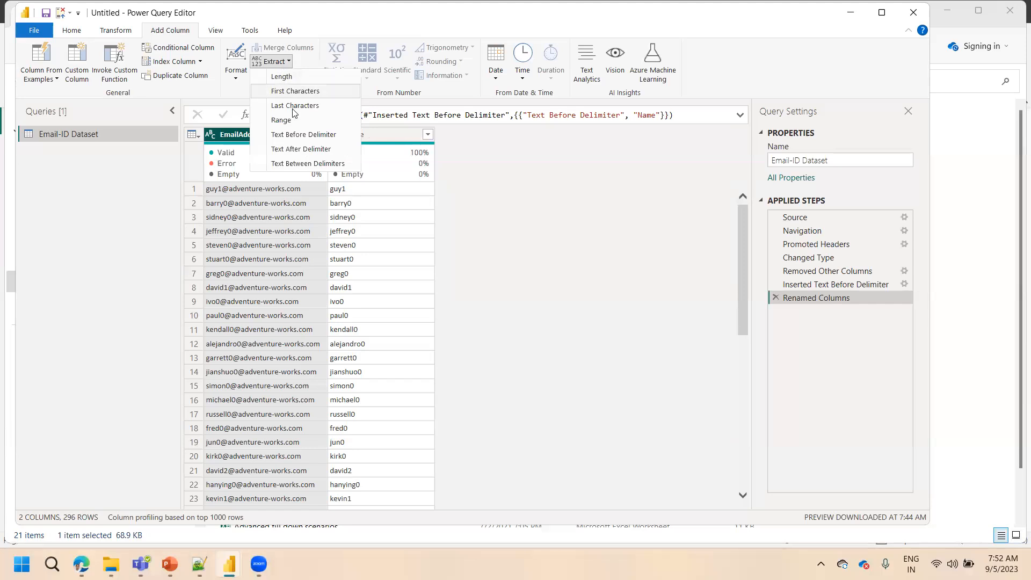
click(422, 62)
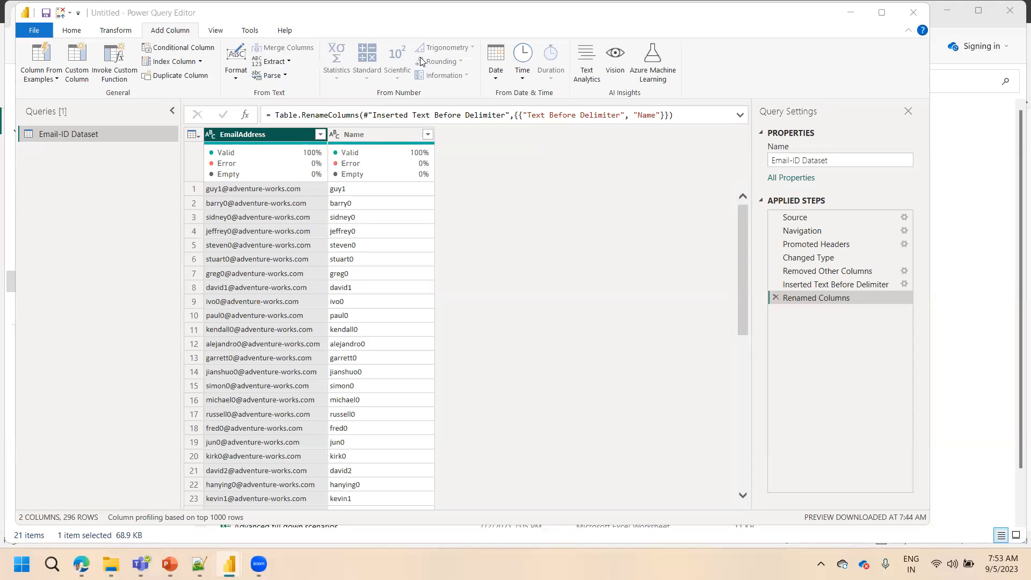
Add a column from EmailAddress extracting the text between the start delimiter @ and the end delimiter "."
click(288, 61)
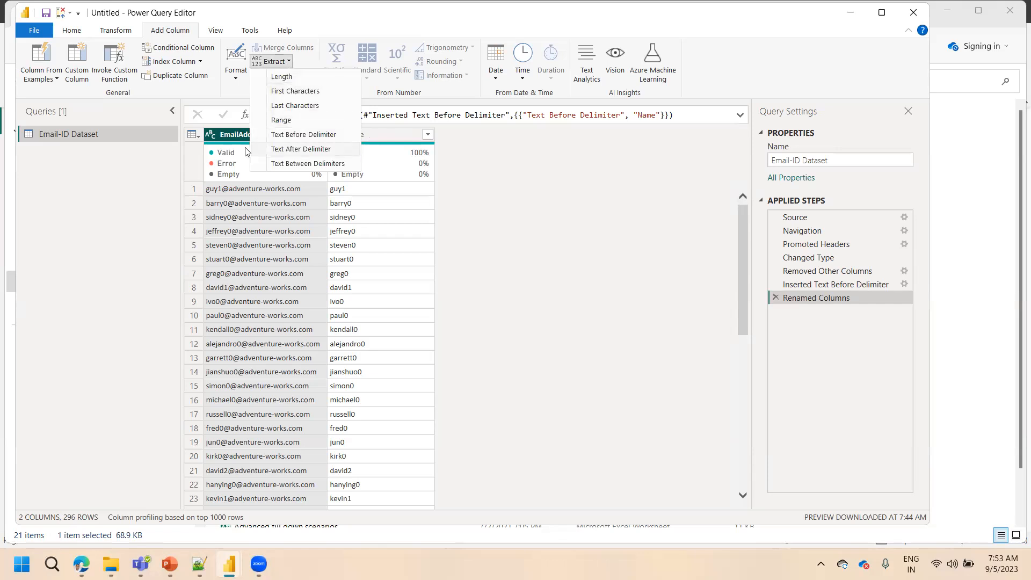
click(302, 164)
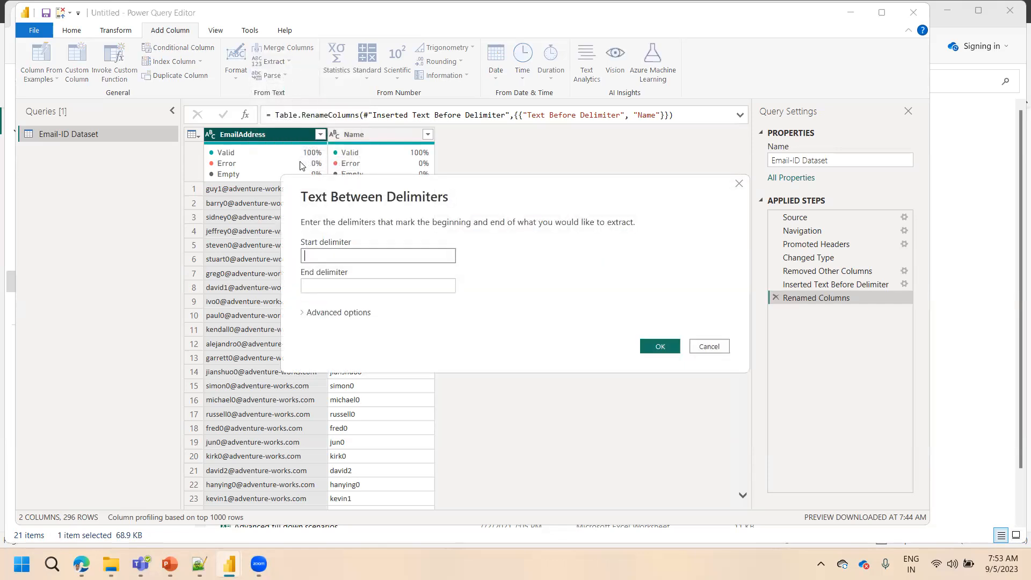
text(@)
click(332, 292)
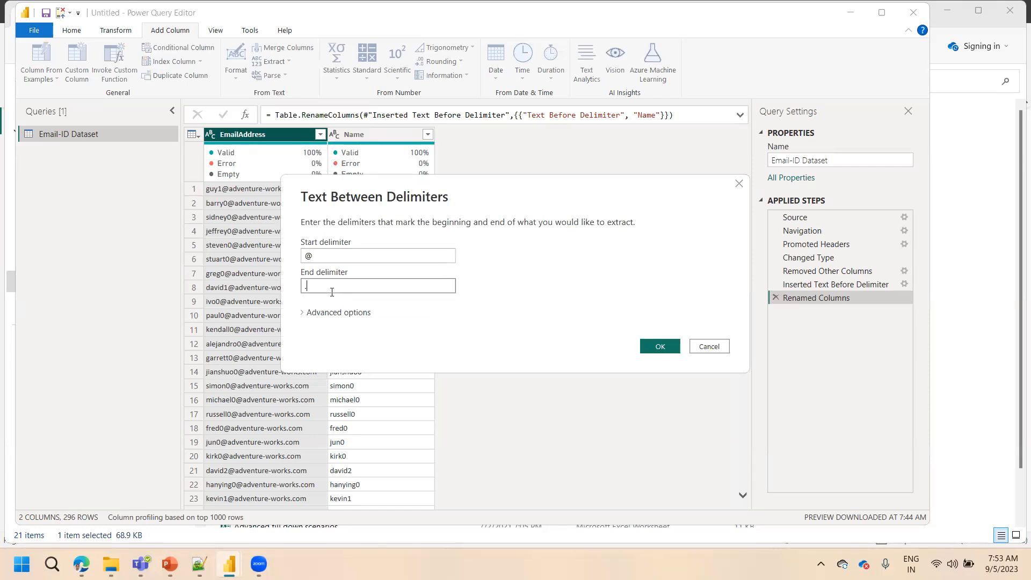
click(658, 343)
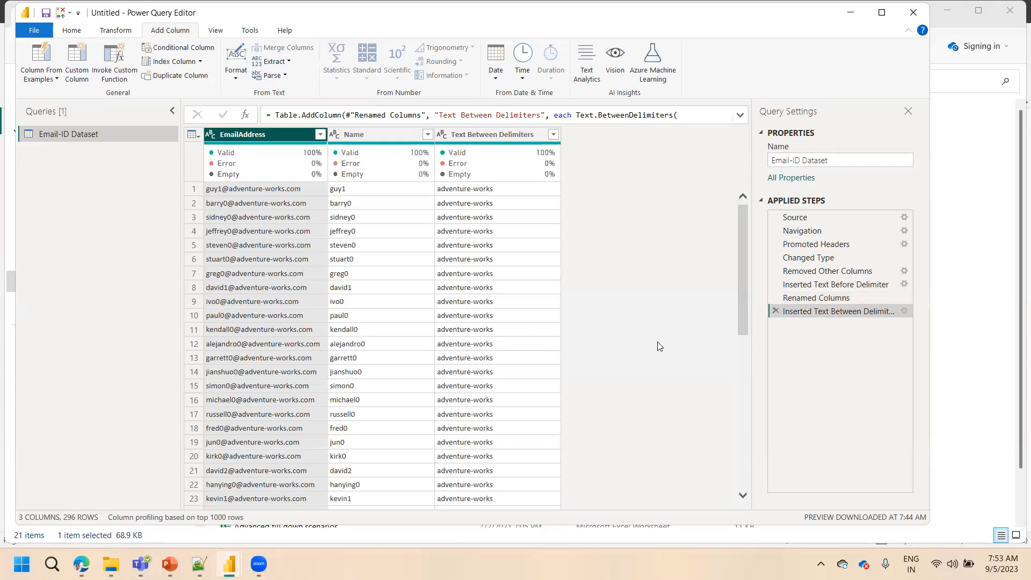
Rename the Text Between Delimiters column to Company Name
click(501, 138)
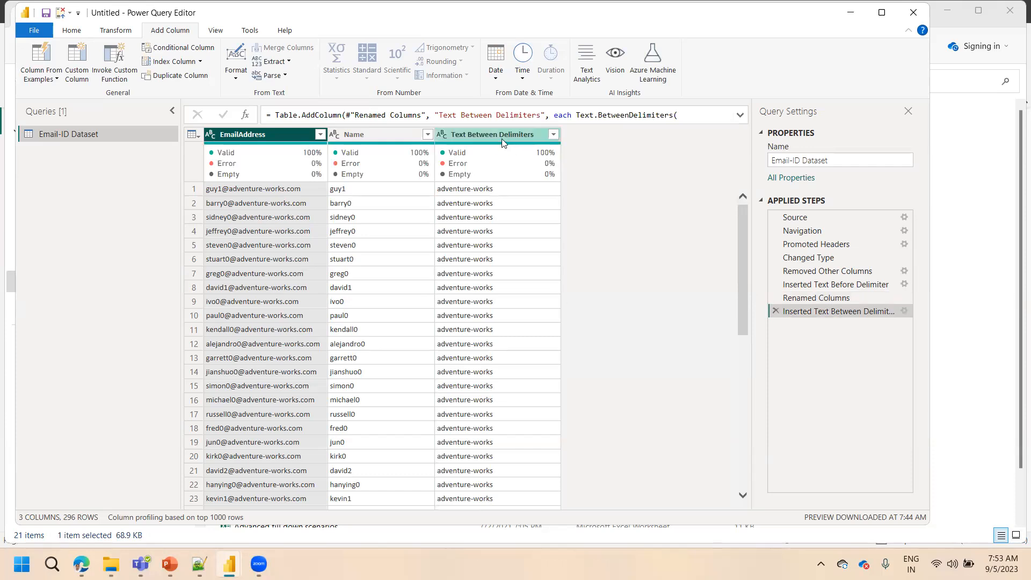
double_click(501, 139)
text(Comp)
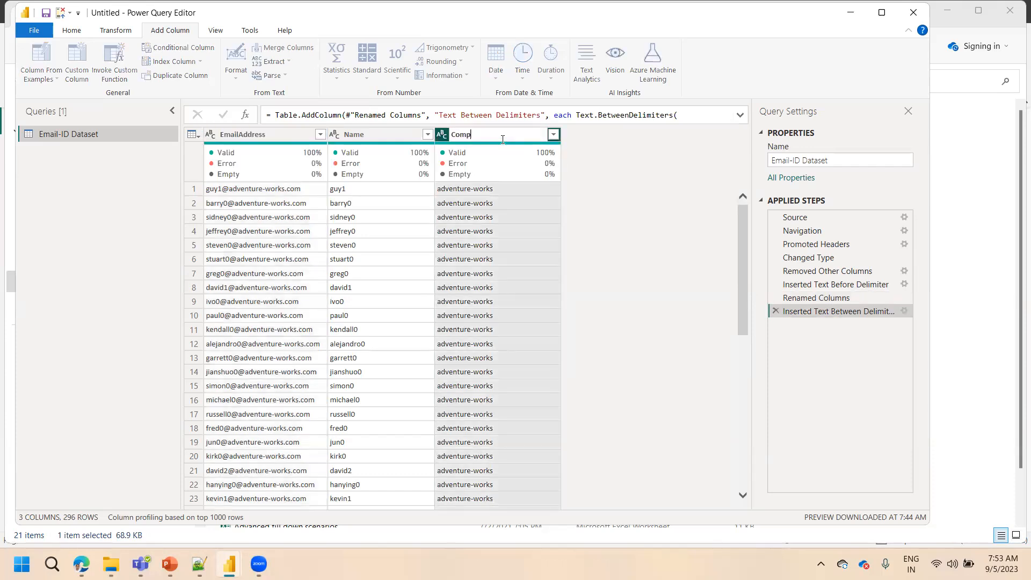
text(any Name)
key(Return)
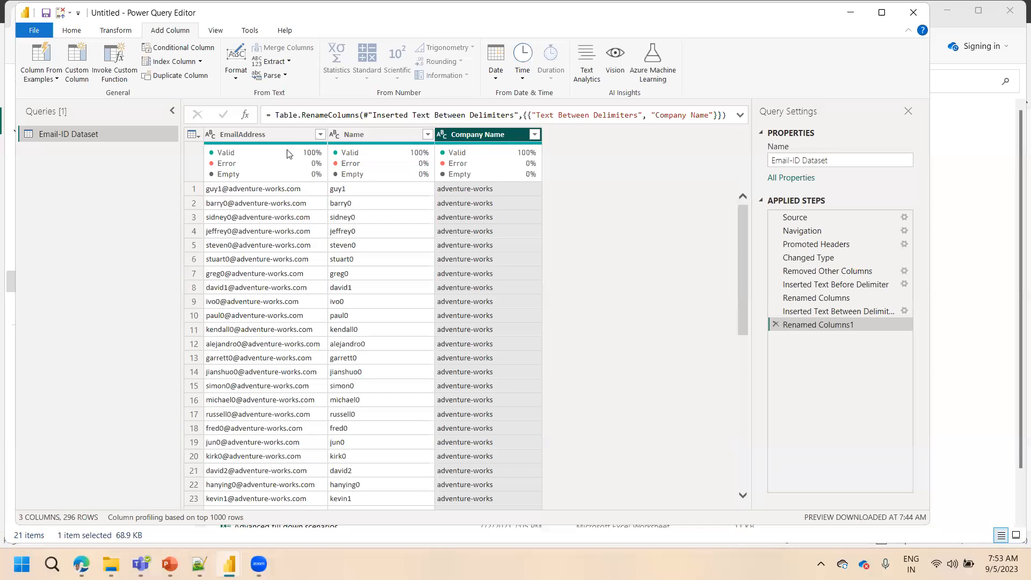
Add a column from EmailAddress extracting the text after the "." delimiter
click(279, 135)
click(290, 62)
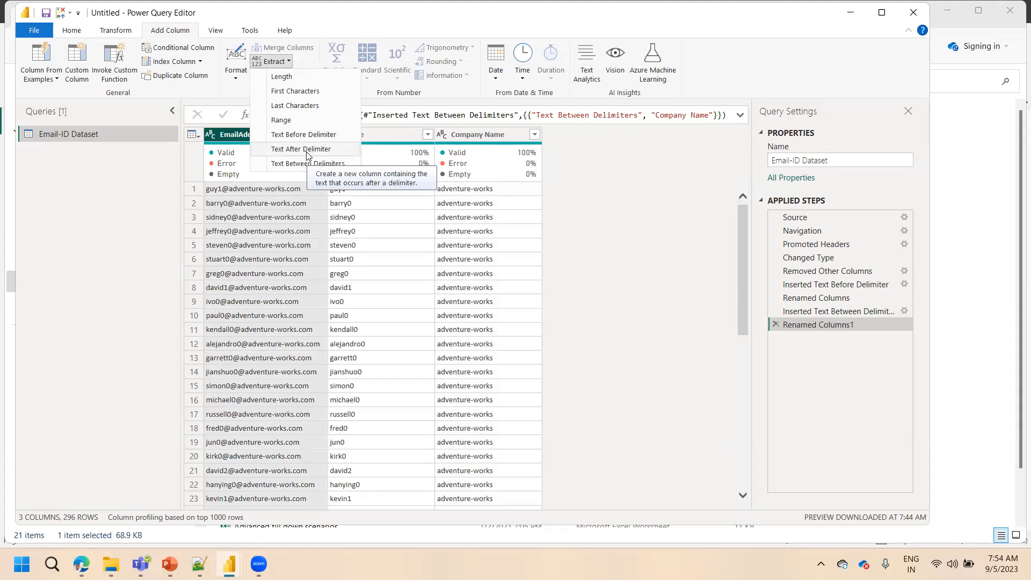
click(412, 54)
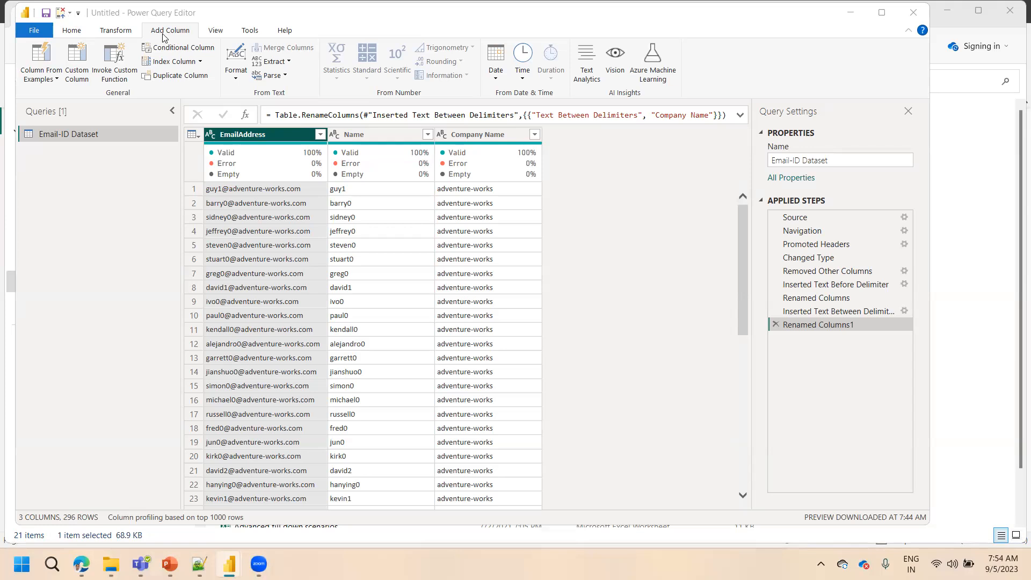
click(75, 35)
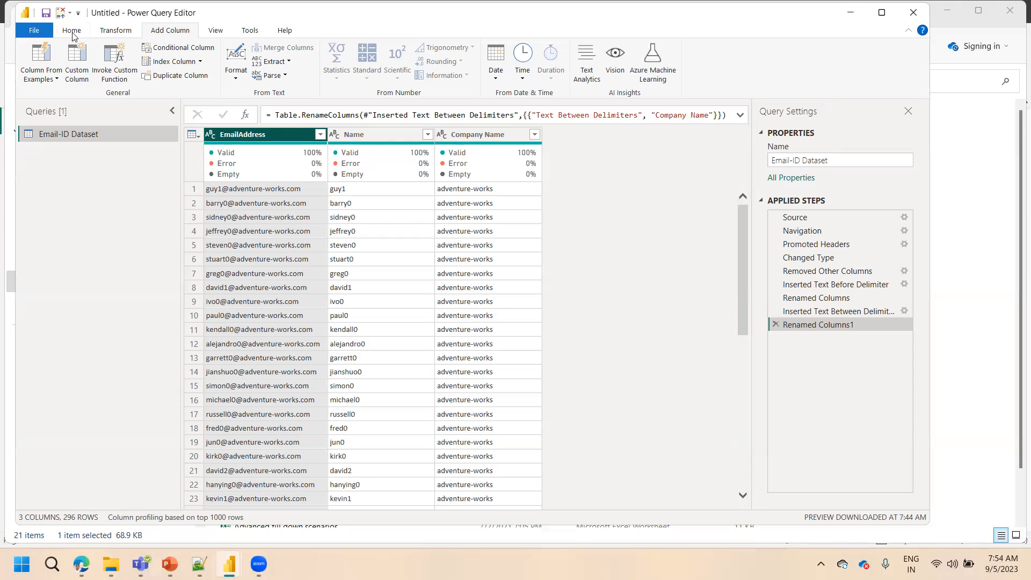
click(115, 35)
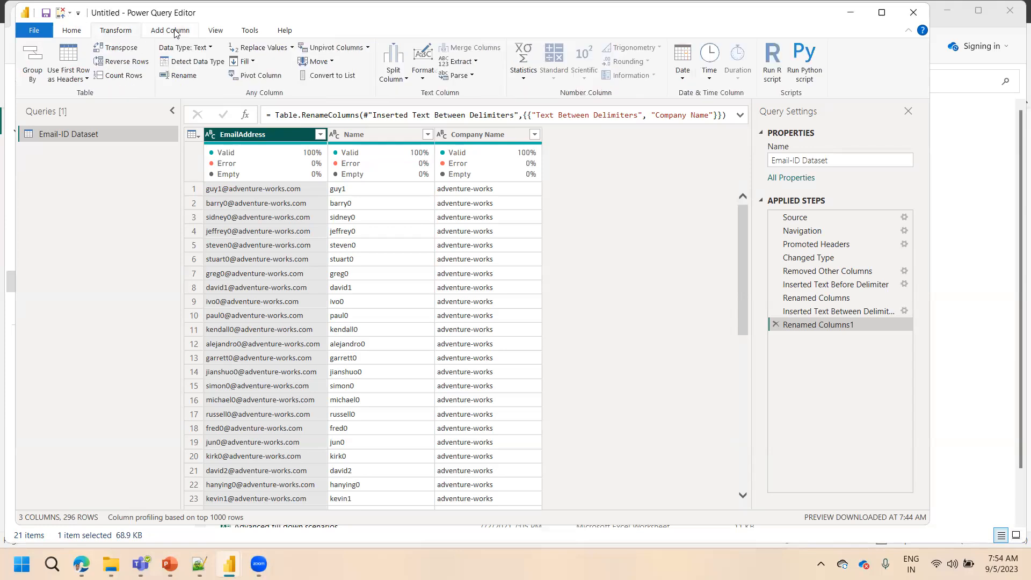
click(171, 31)
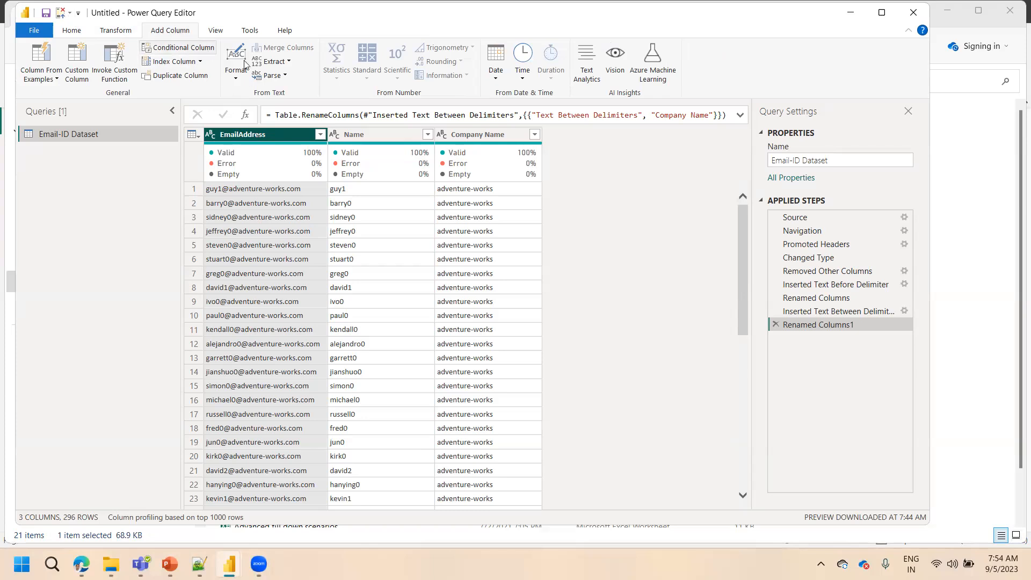
click(276, 62)
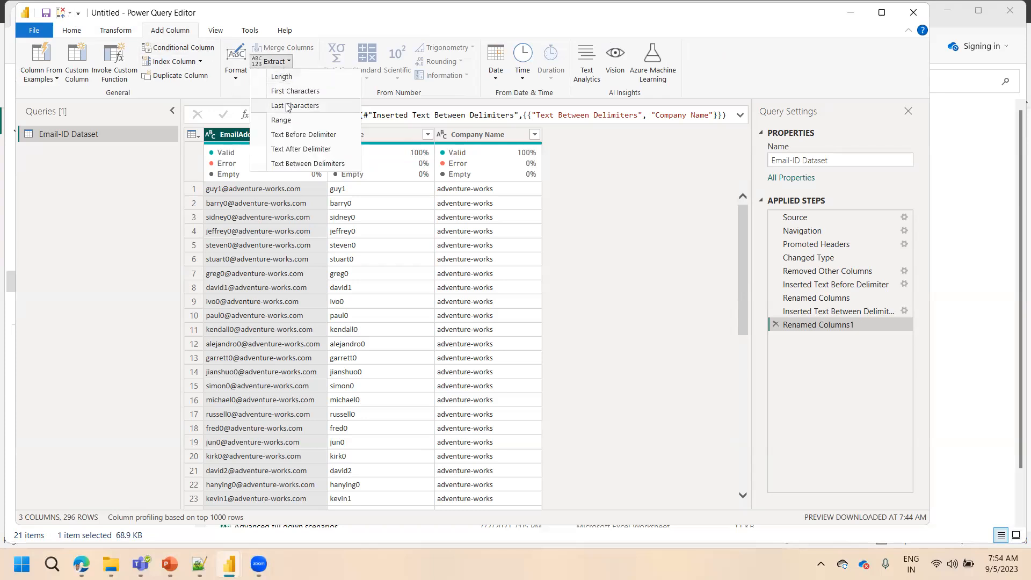
click(295, 149)
click(335, 273)
text(.)
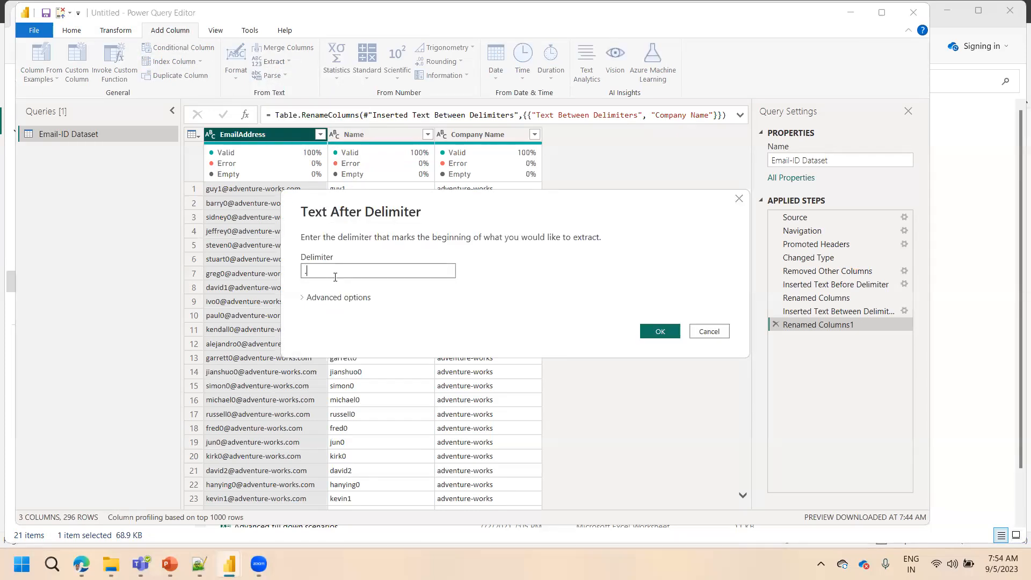
click(660, 332)
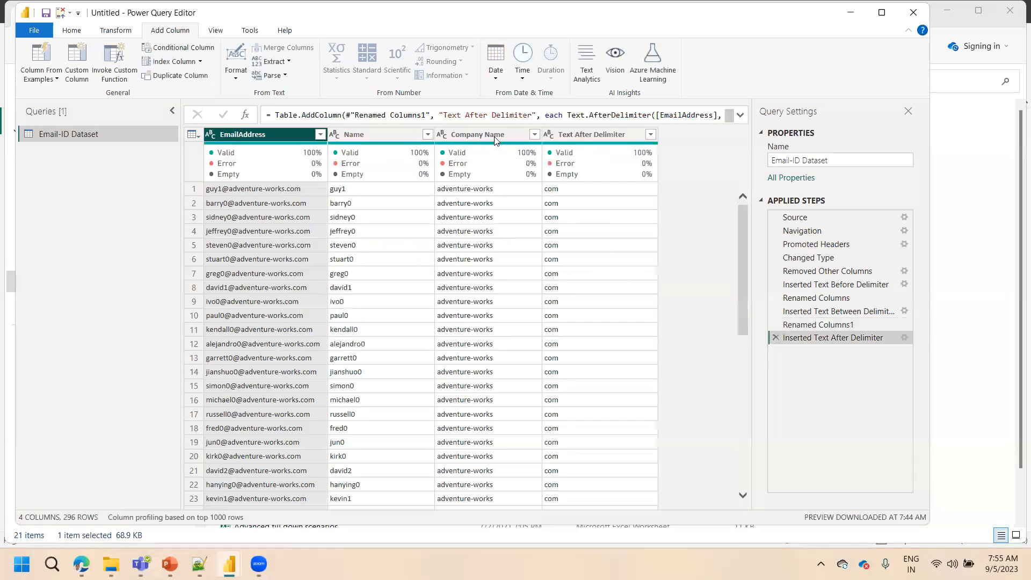
Review the full formula behind the Text After Delimiter column and rename that column to Web
click(740, 115)
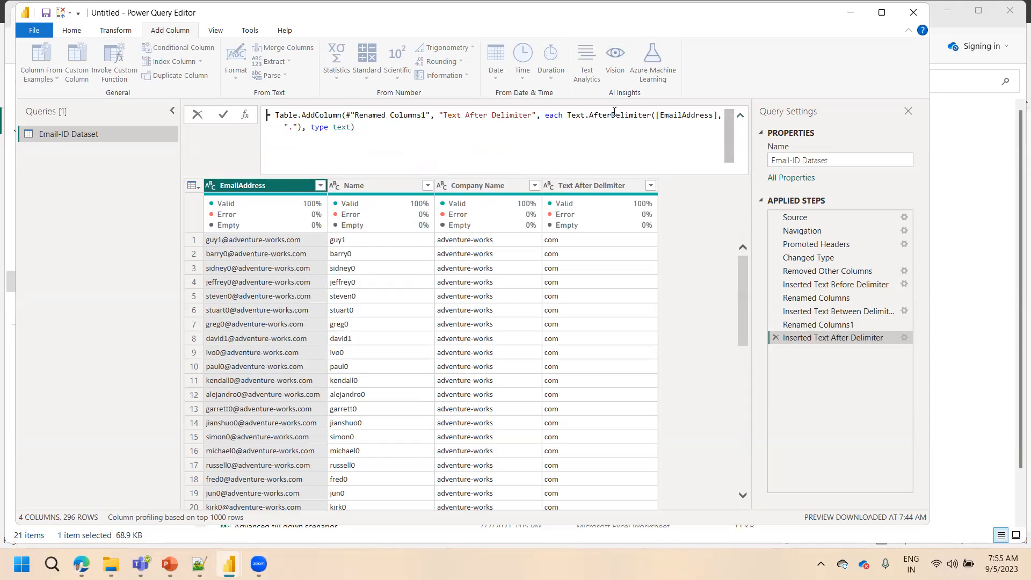
mouse_move(614, 114)
click(740, 116)
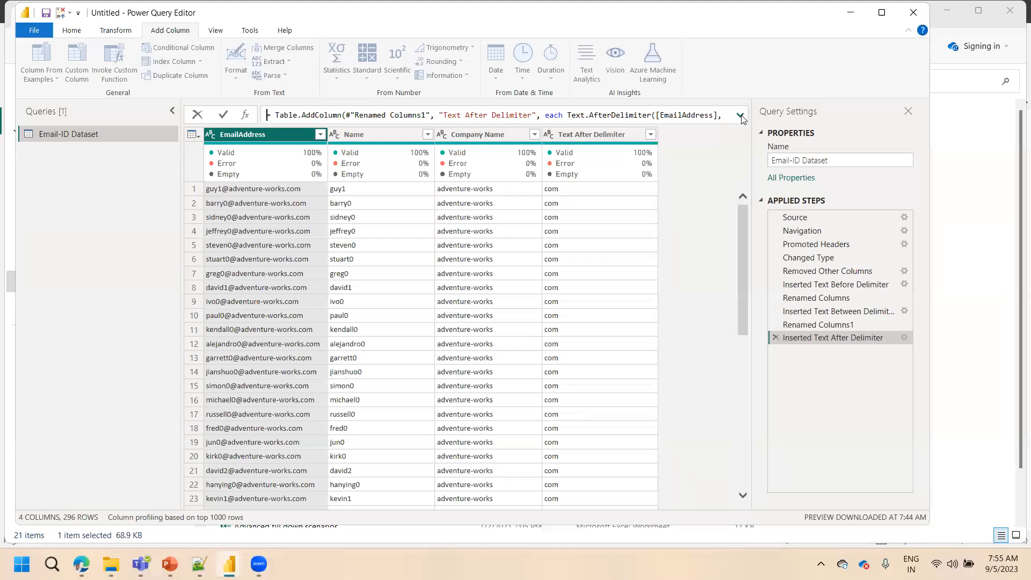
click(591, 134)
double_click(591, 135)
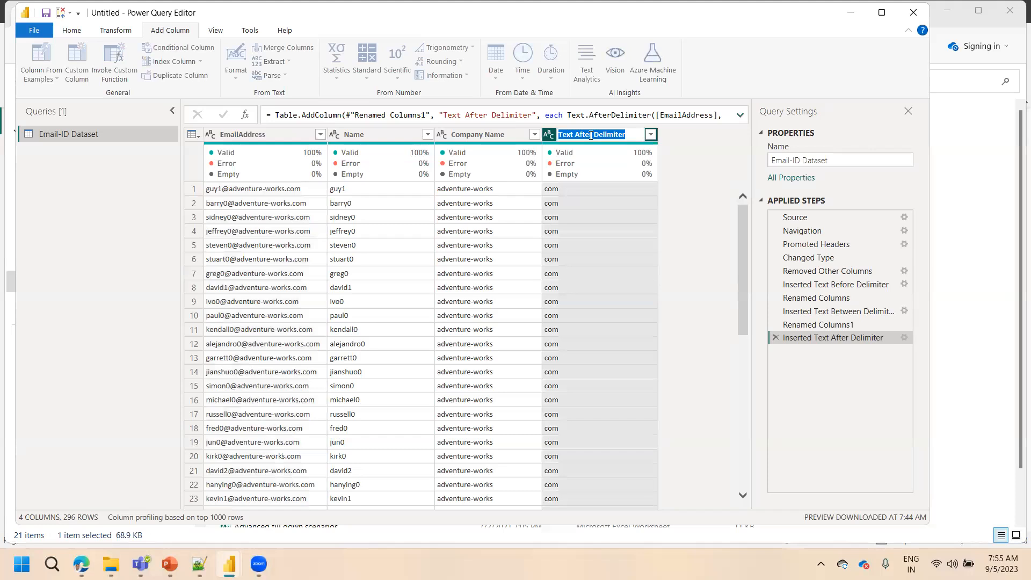
text(Web)
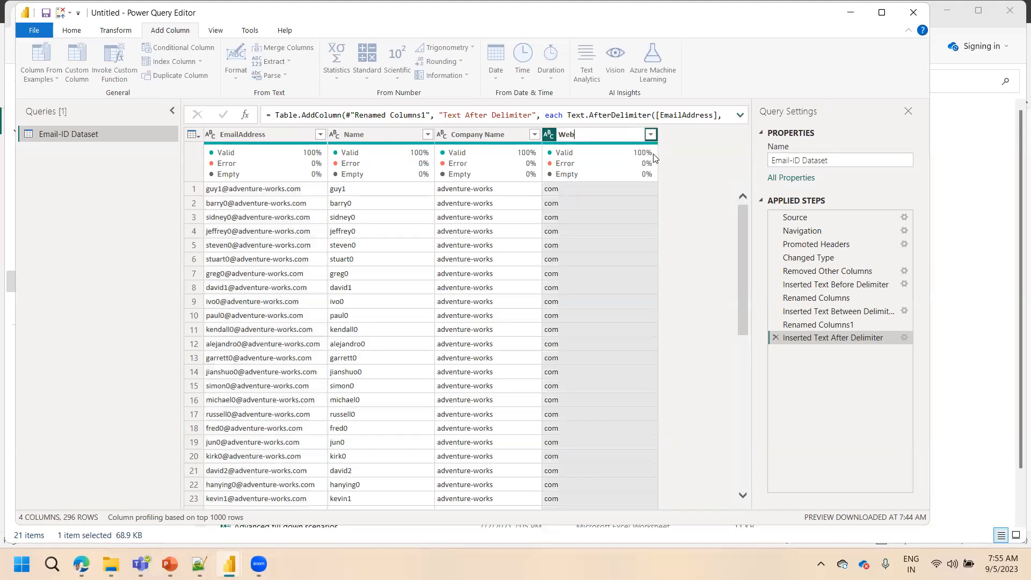
click(662, 177)
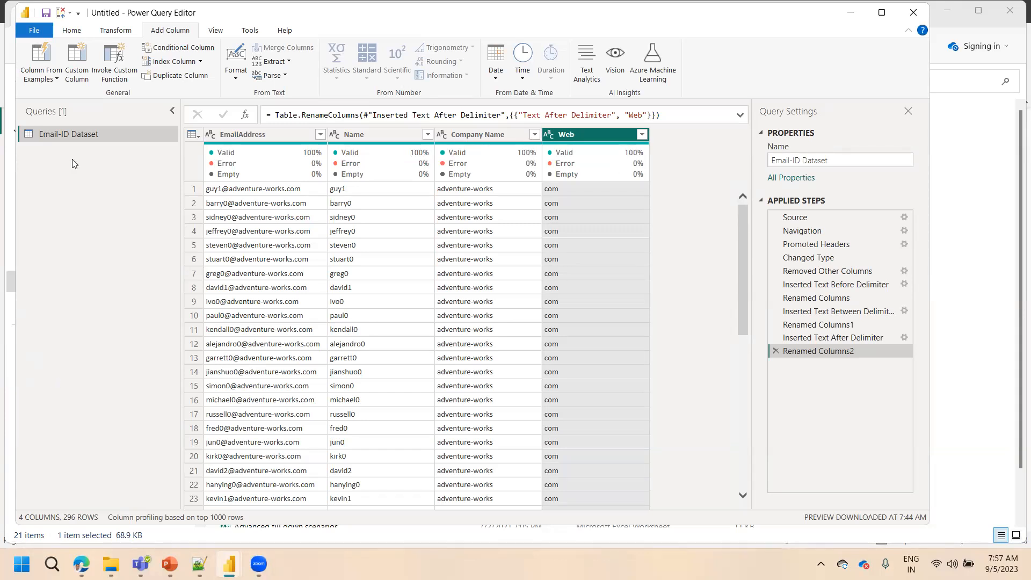
Duplicate the Email-ID Dataset query
drag(74, 136, 71, 140)
click(73, 31)
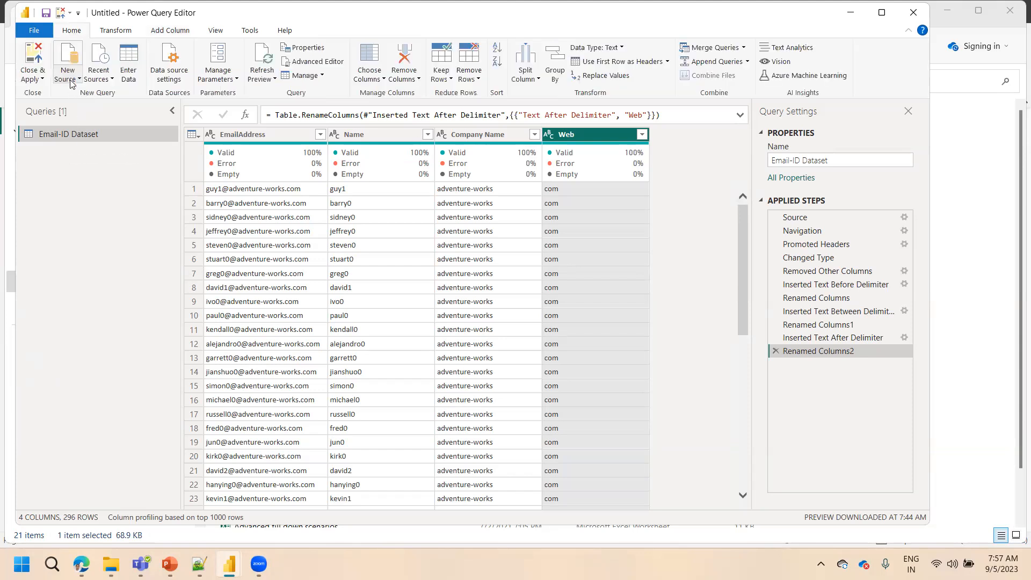
click(71, 83)
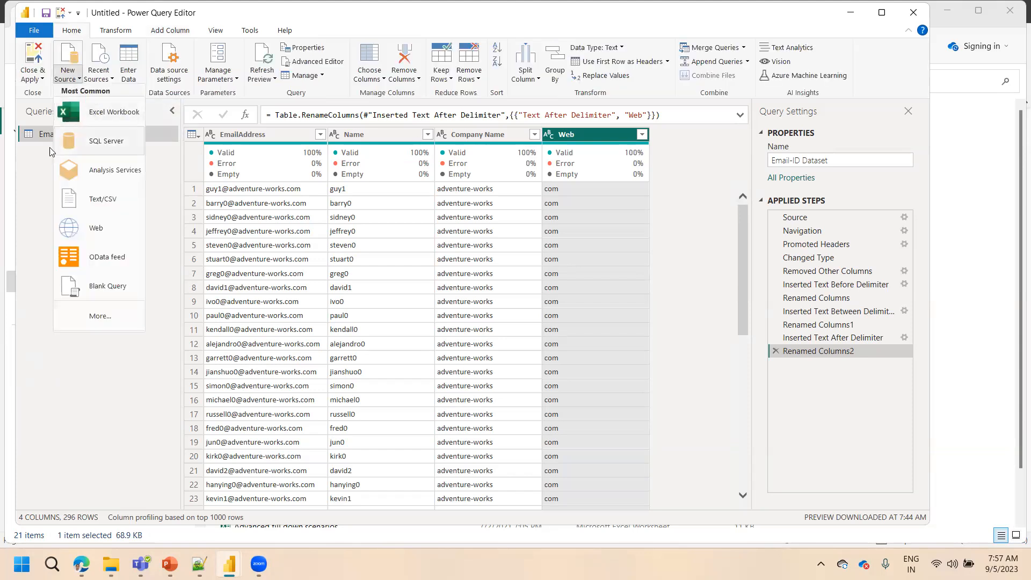
click(36, 177)
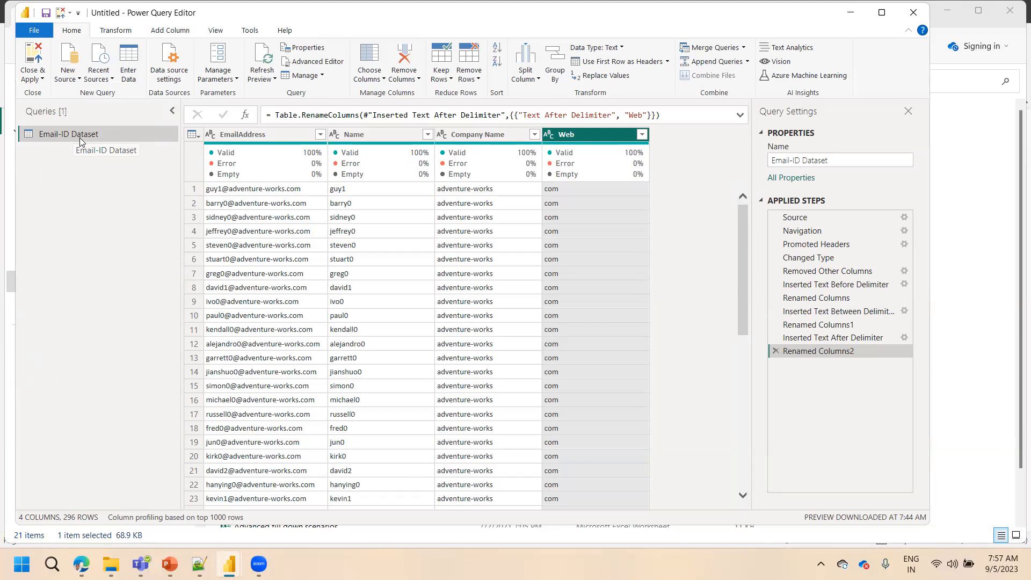
right_click(80, 138)
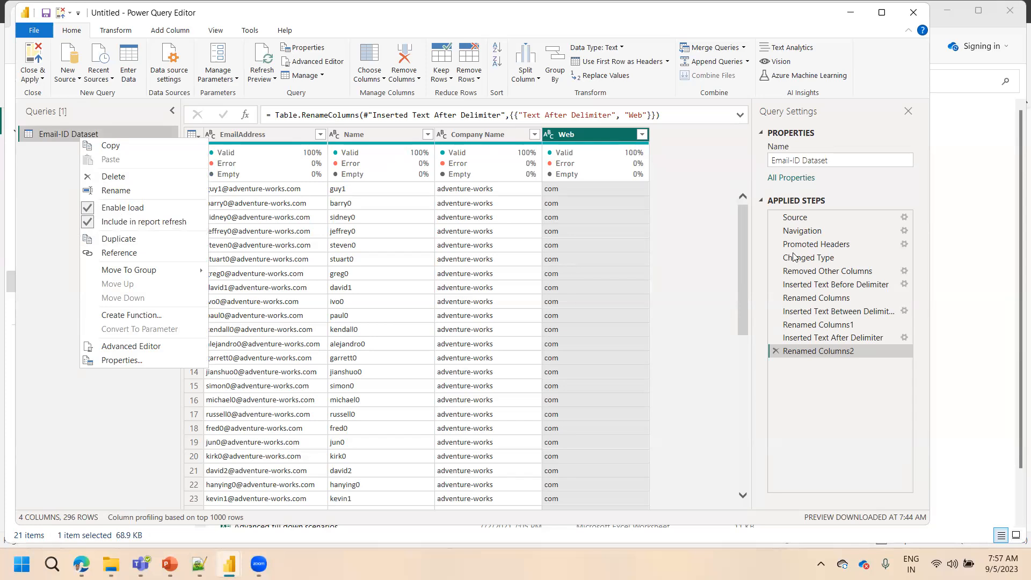
click(162, 240)
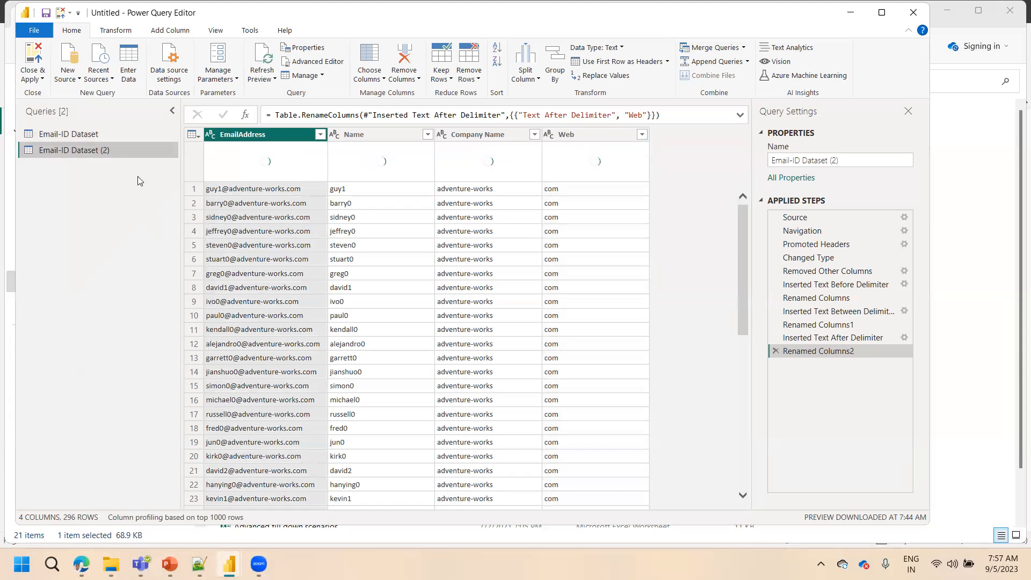
Rename the duplicated query to Email-ID Dataset_M2
double_click(118, 150)
click(119, 152)
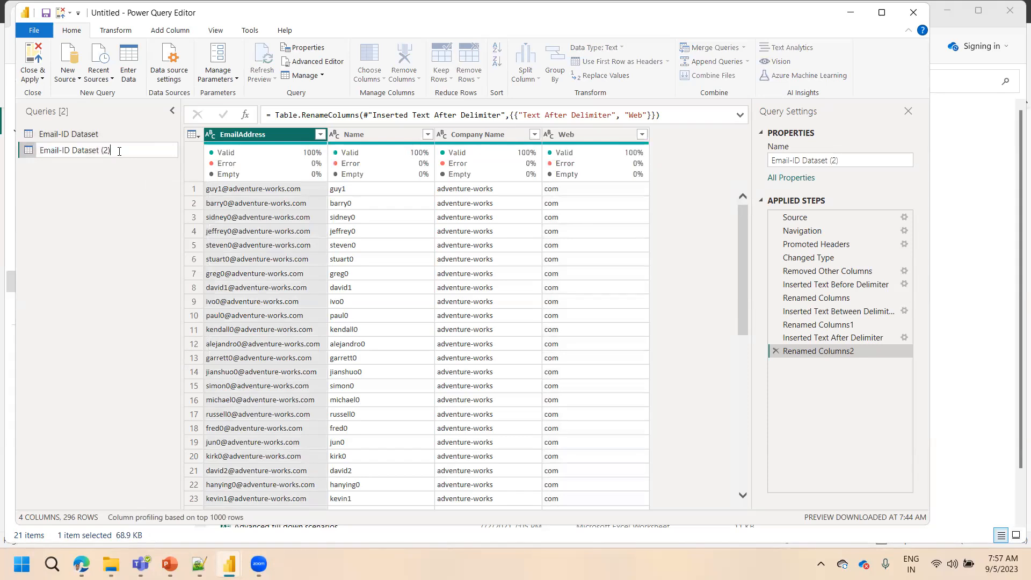
key(BackSpace)
key(BackSpace)
key(BackSpace)
key(BackSpace)
text(_Met)
key(BackSpace)
text(2)
key(Return)
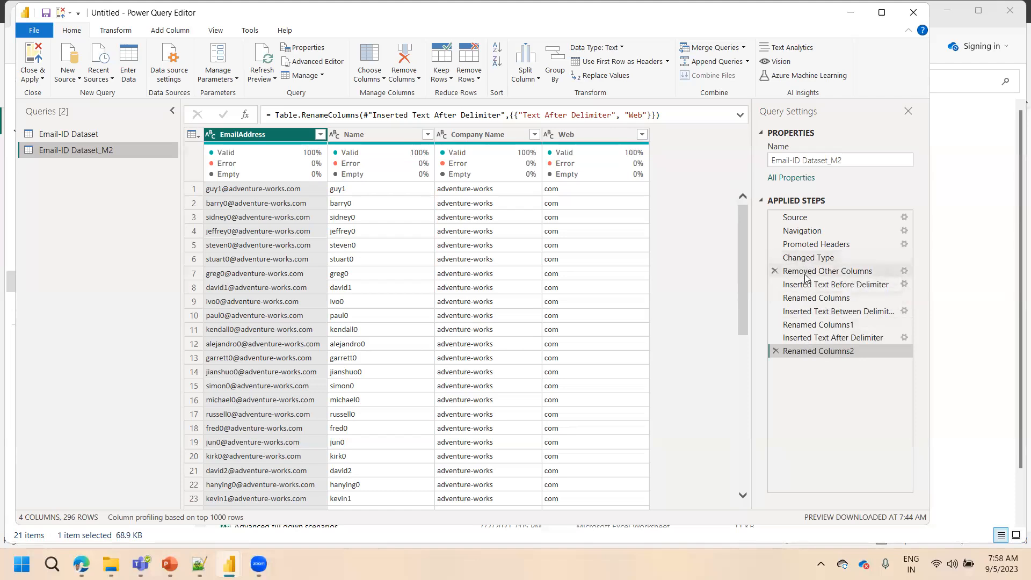
Delete the applied steps of Email-ID Dataset_M2 from Removed Other Columns through the end
click(775, 352)
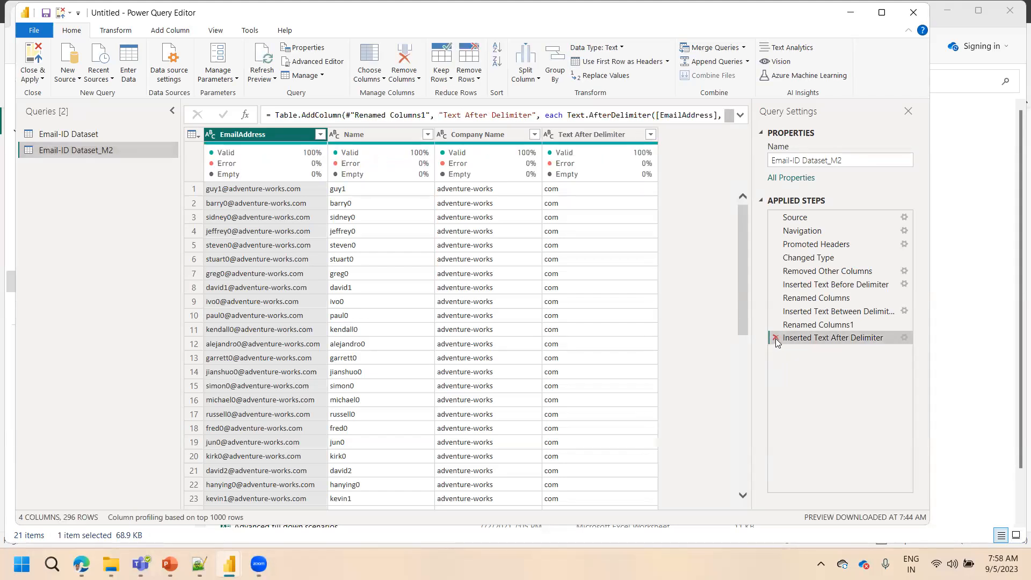
right_click(816, 275)
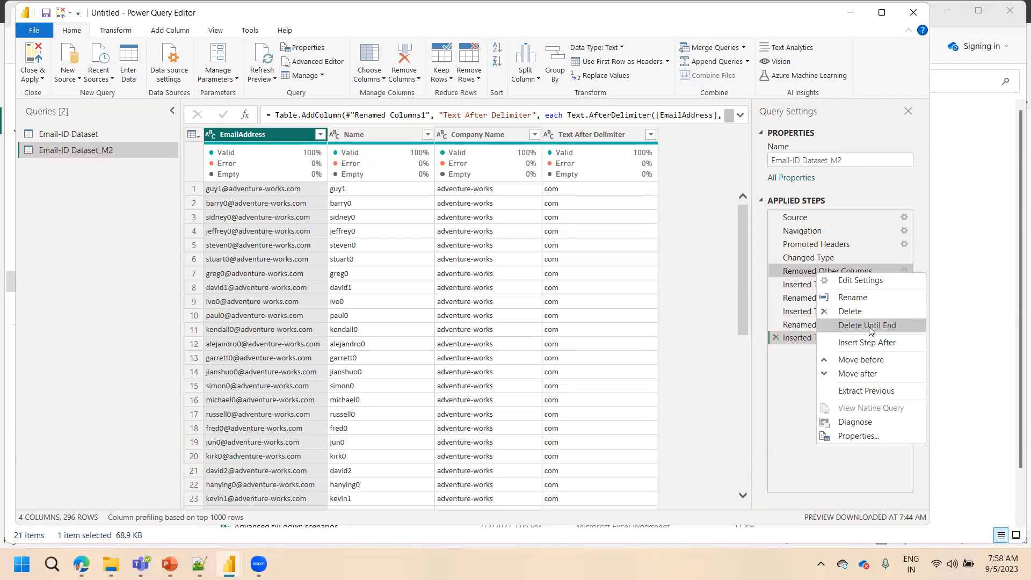
click(799, 275)
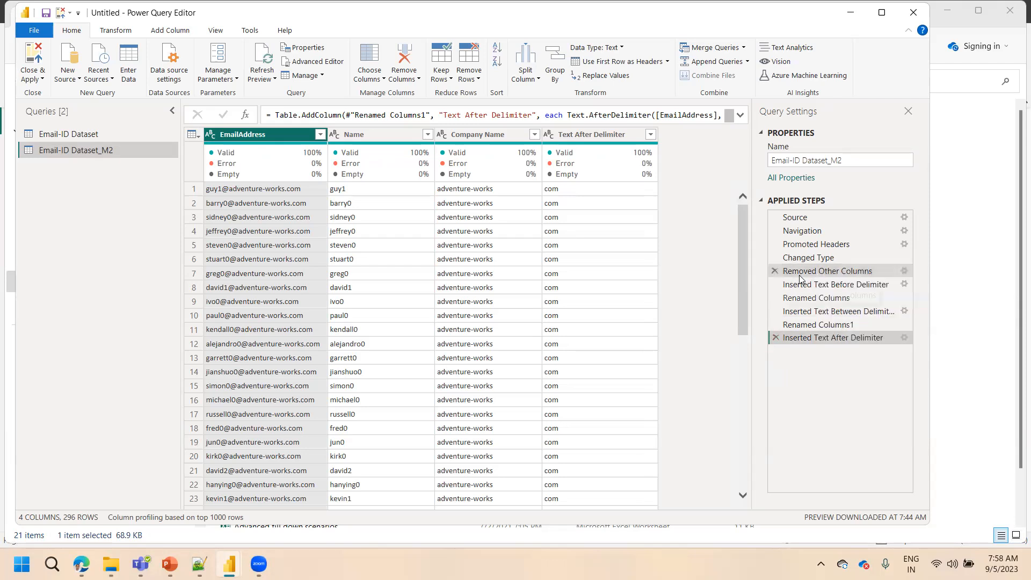
click(799, 276)
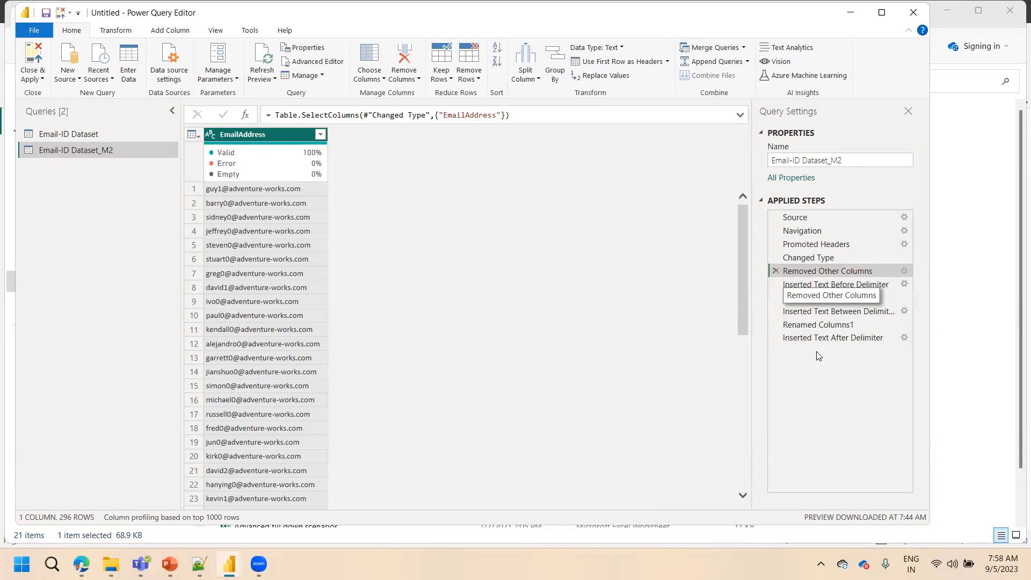
right_click(821, 271)
click(862, 325)
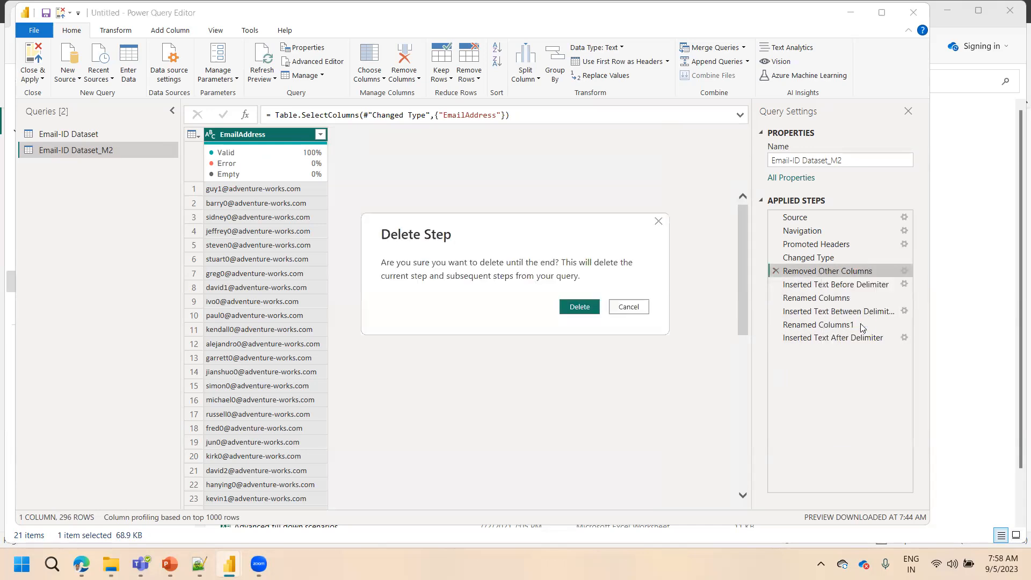
click(585, 310)
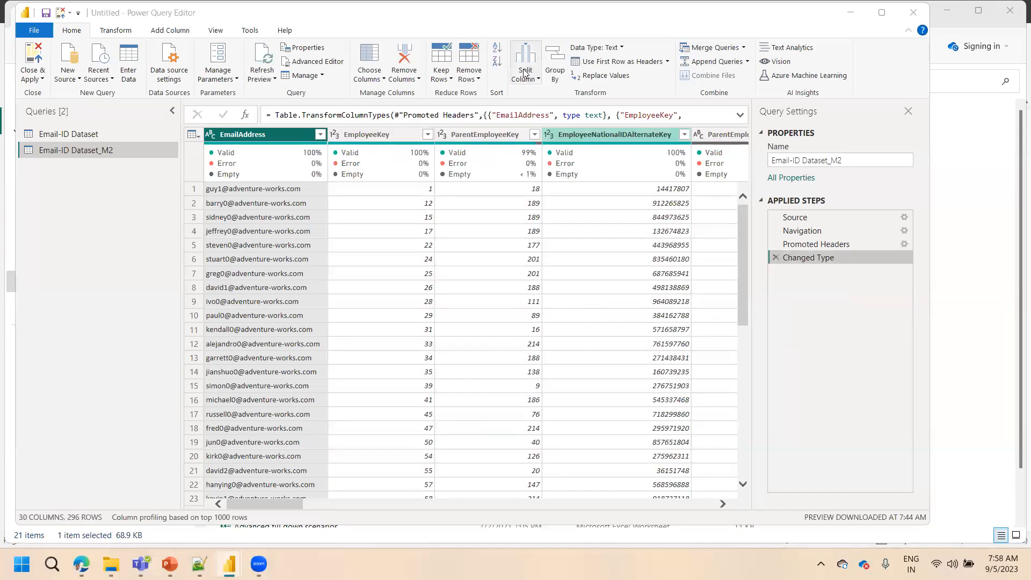
Remove every column except EmailAddress from the Email-ID Dataset_M2 query with Remove Other Columns
mouse_move(671, 153)
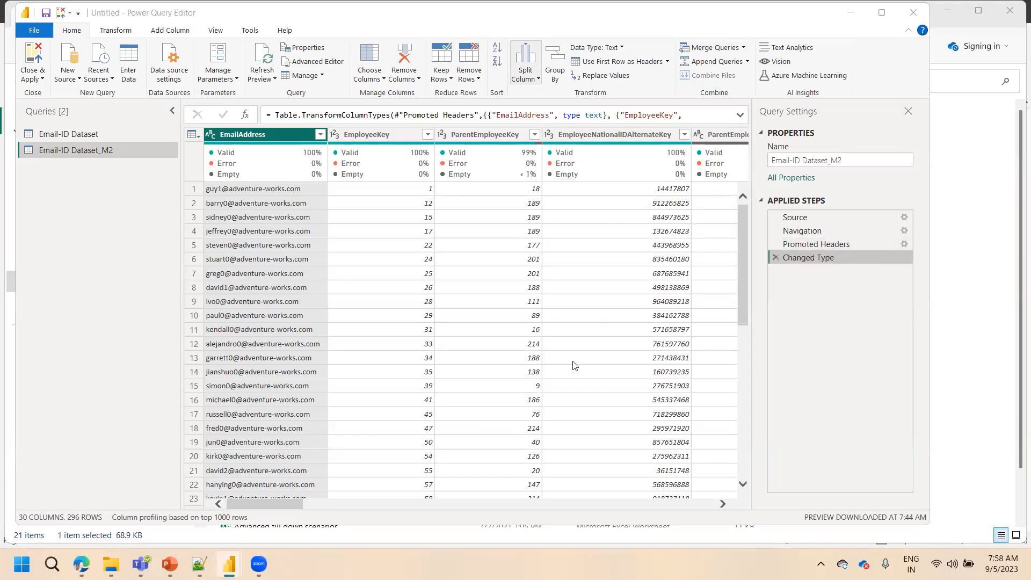
right_click(255, 135)
click(306, 175)
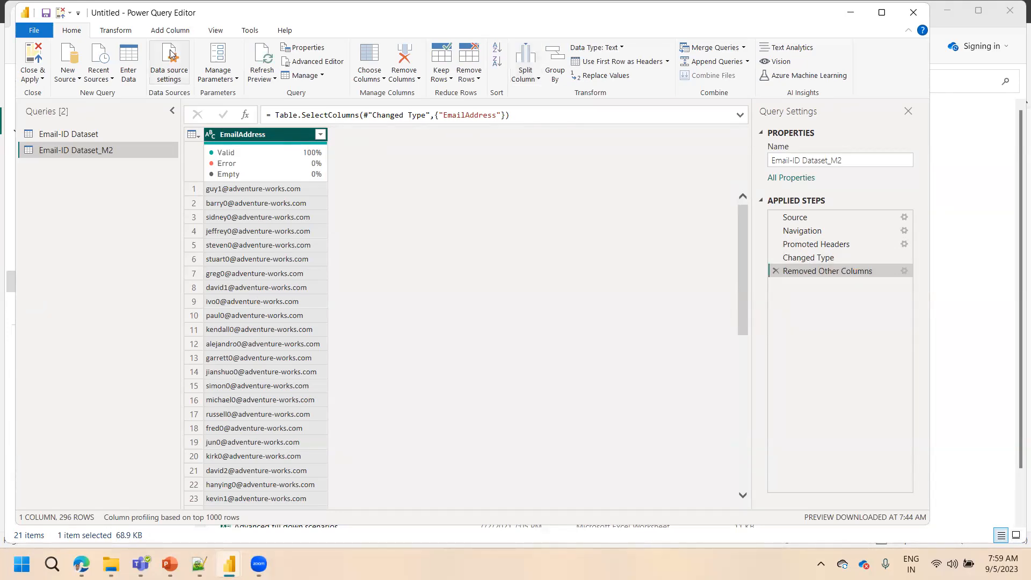
click(177, 34)
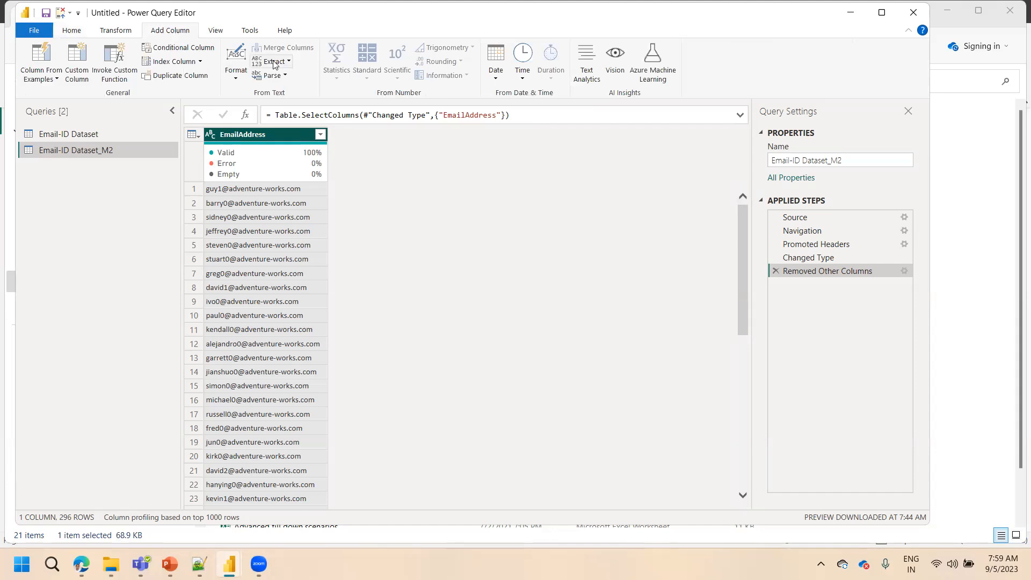
click(71, 31)
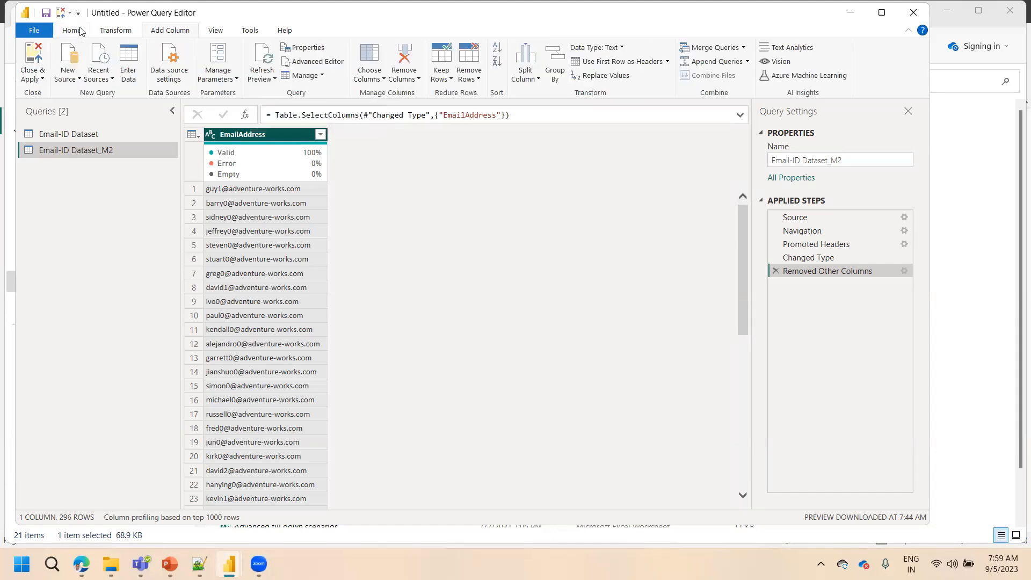
right_click(260, 137)
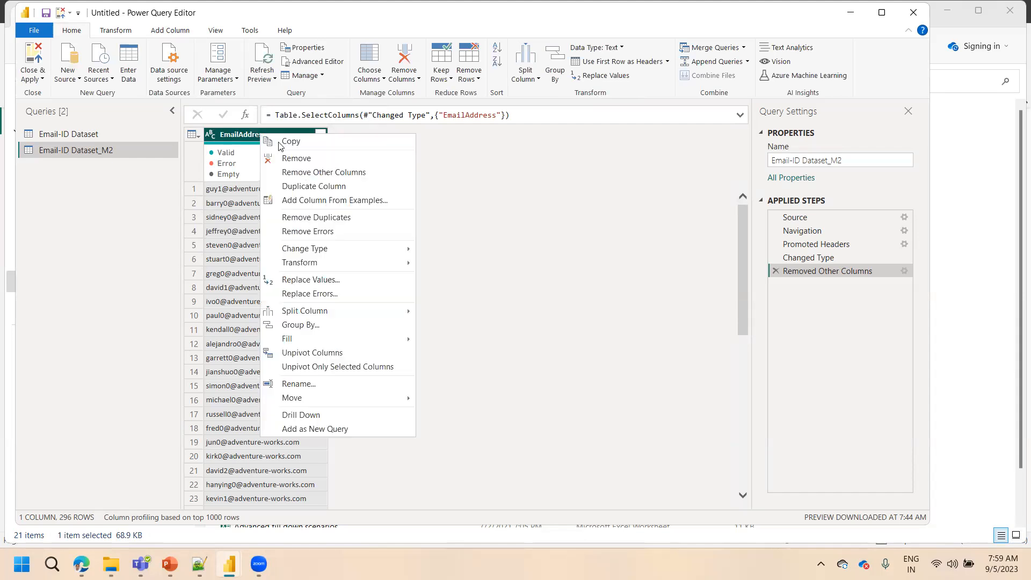
mouse_move(331, 311)
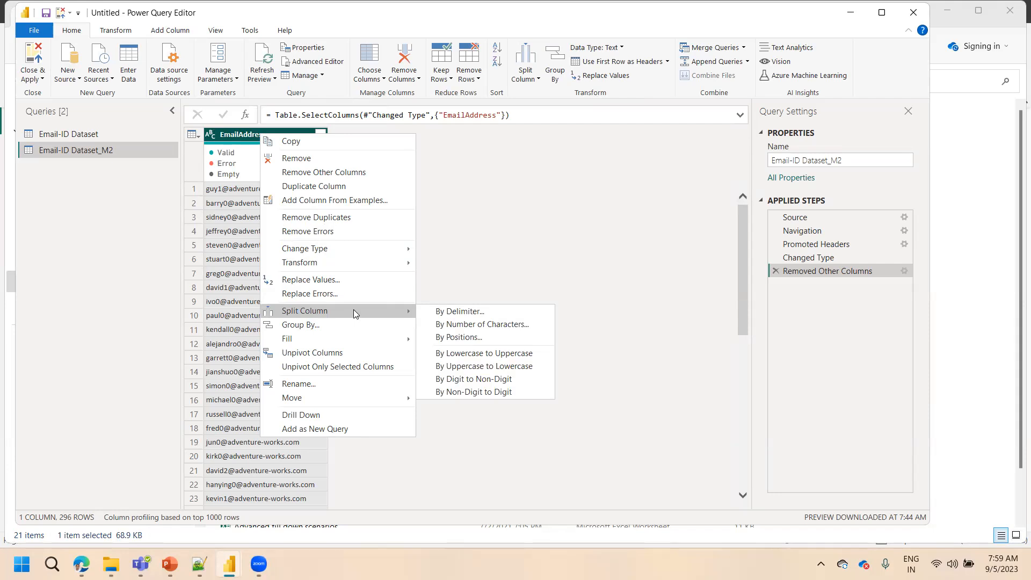
click(451, 313)
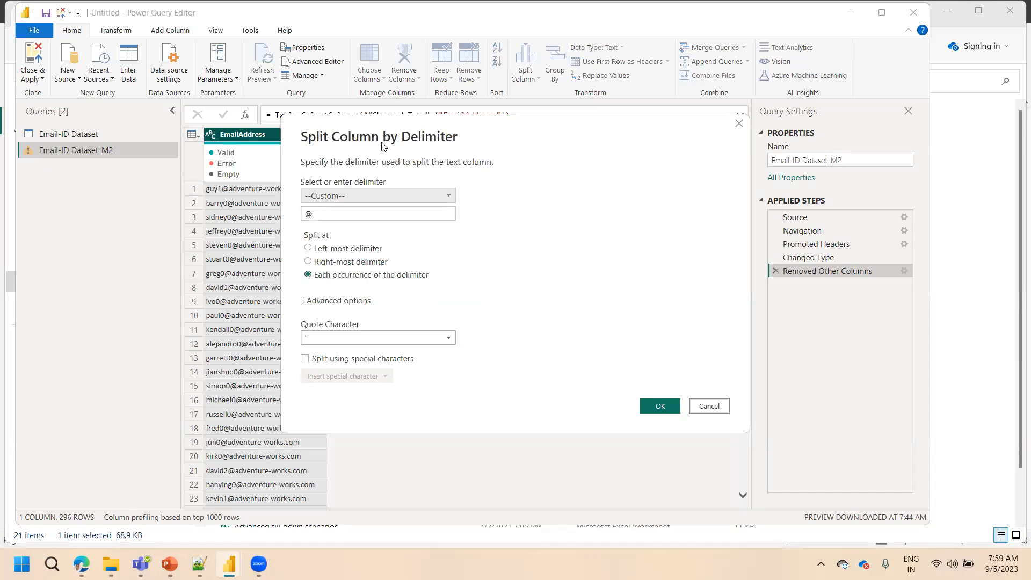
drag(386, 128, 542, 123)
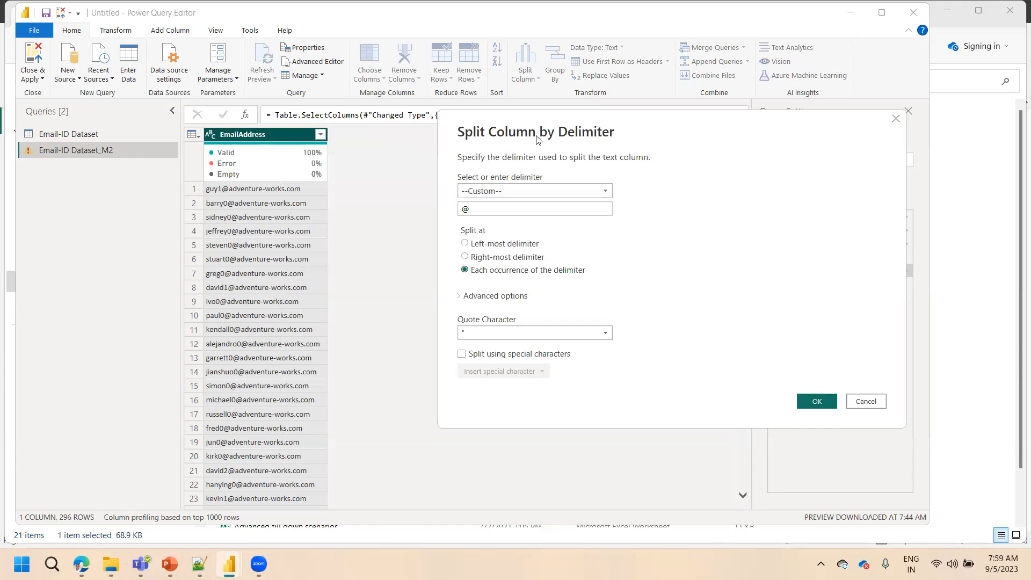
click(869, 403)
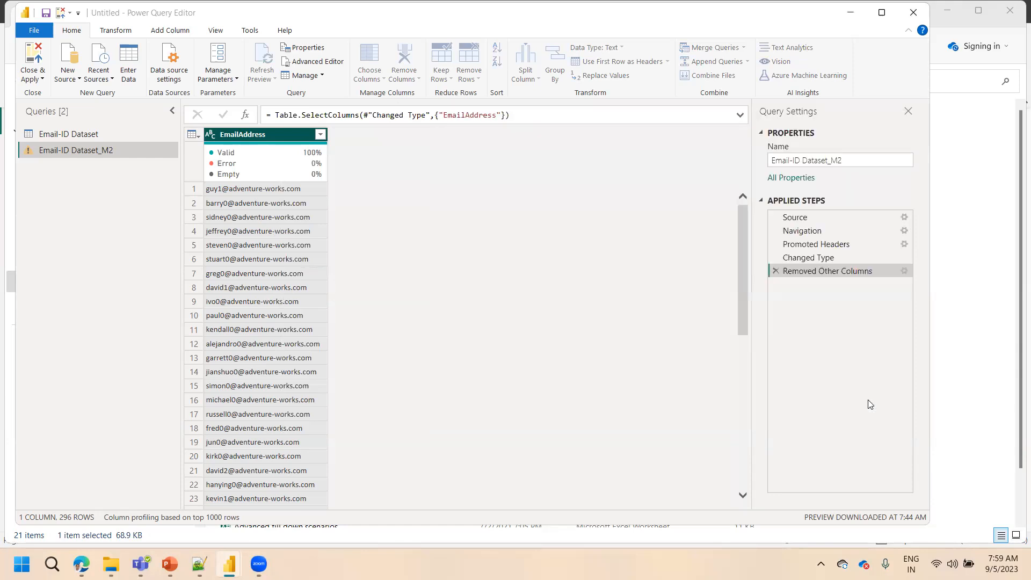
right_click(258, 136)
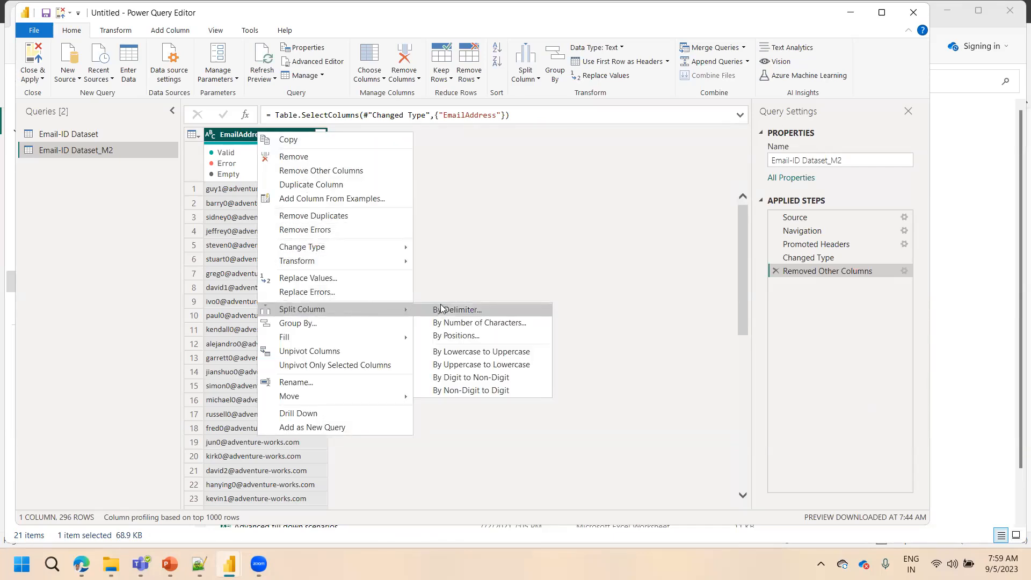
click(459, 238)
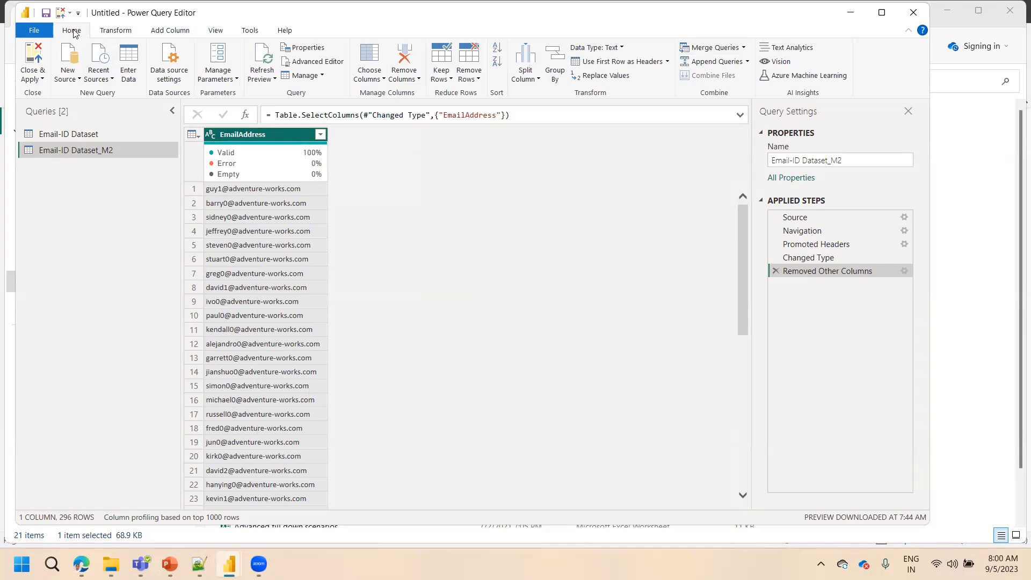
click(529, 82)
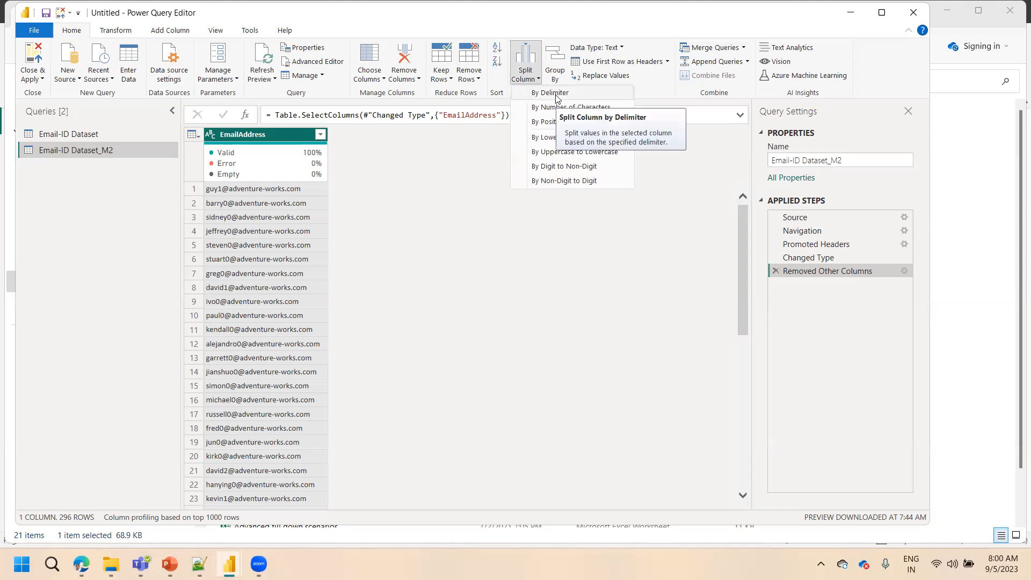
click(455, 216)
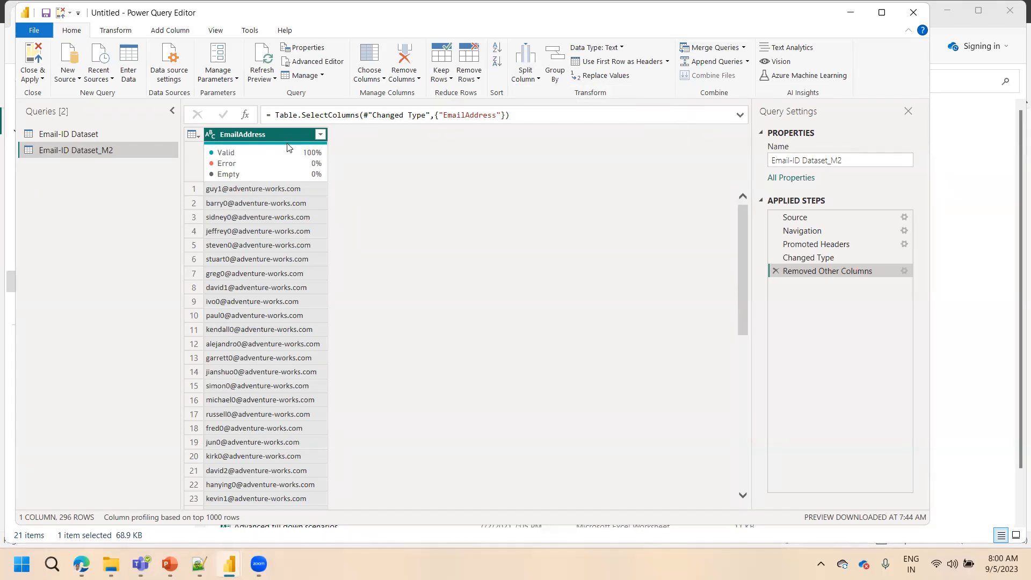
Split the EmailAddress column by the custom delimiter @ at the left-most delimiter
right_click(254, 139)
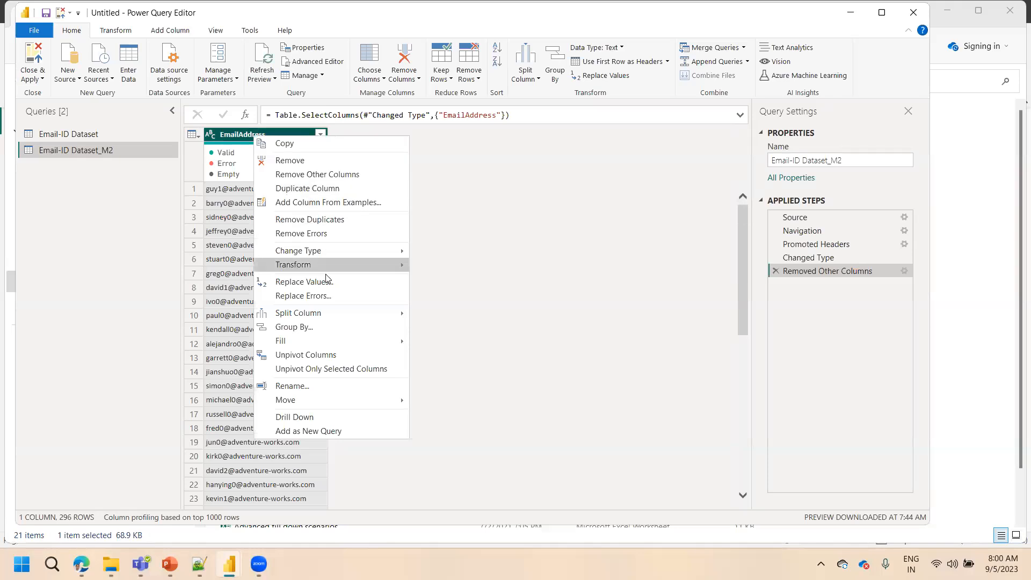
mouse_move(331, 311)
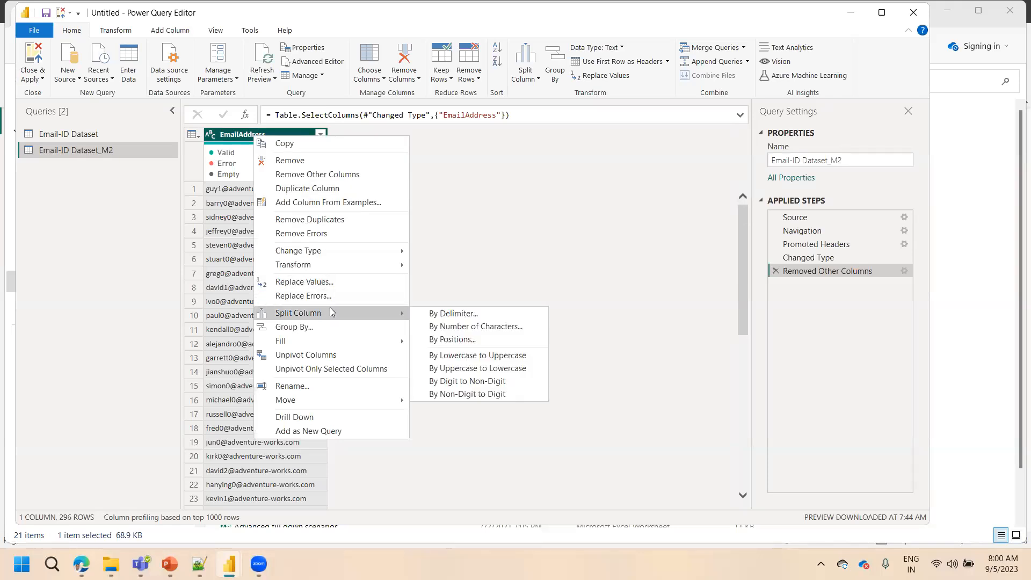
click(477, 318)
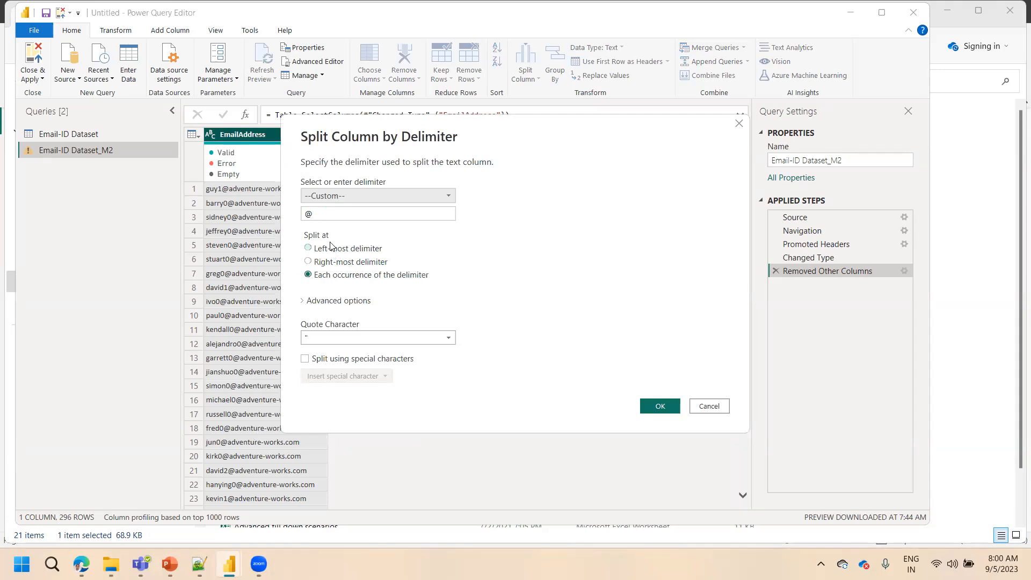
click(320, 209)
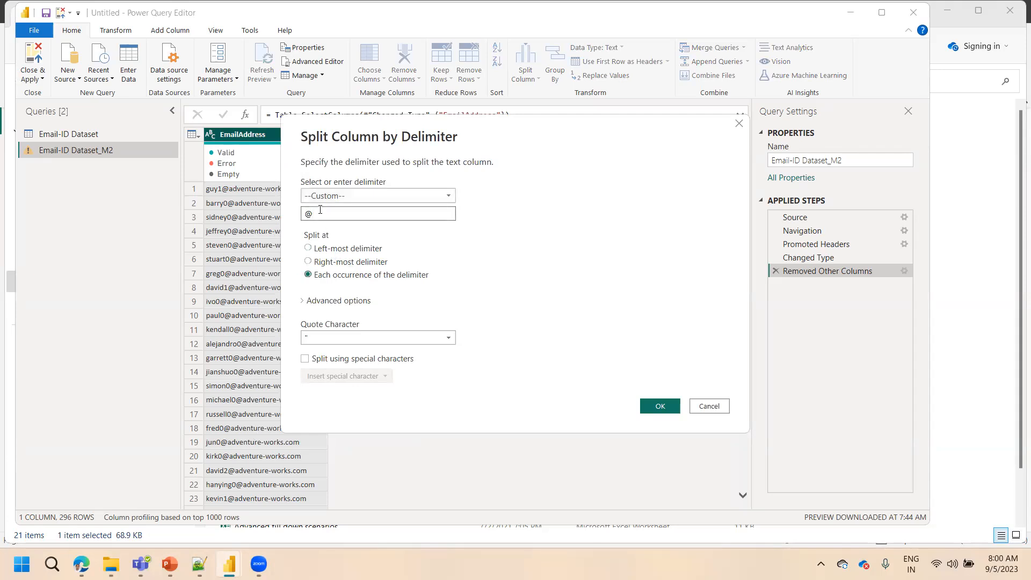
click(332, 255)
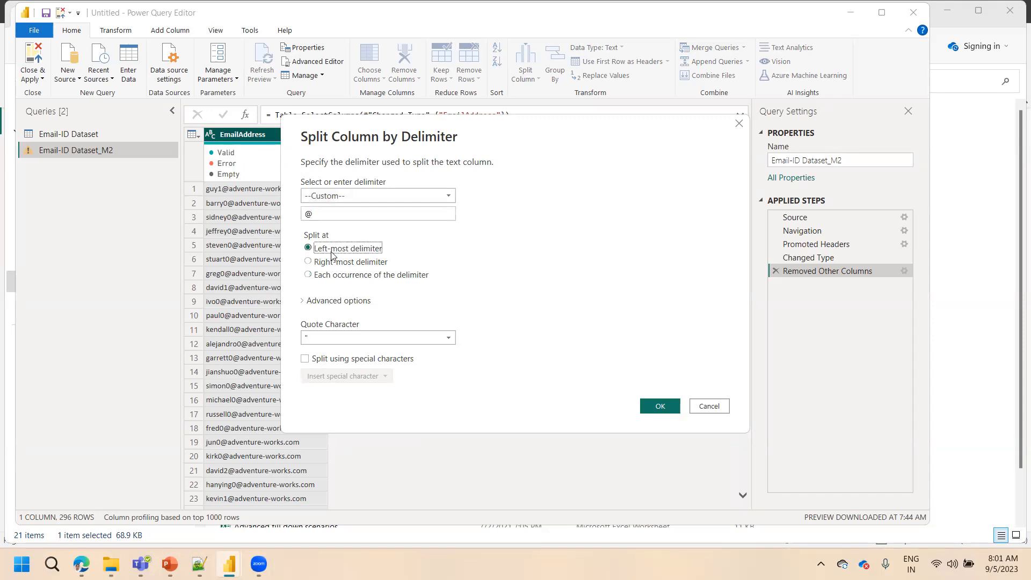
click(659, 406)
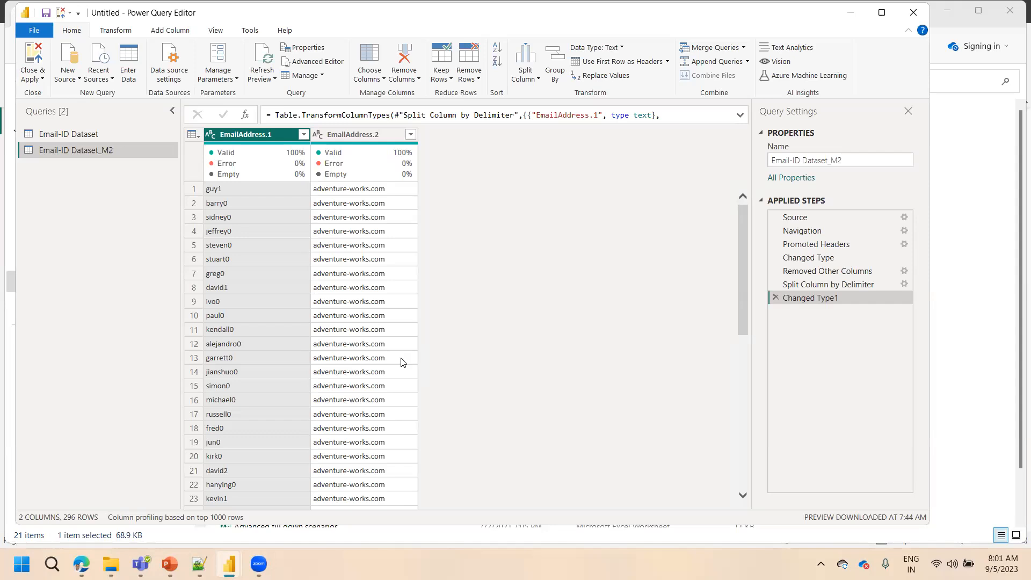
Split the EmailAddress.2 column by a custom full-stop delimiter "." at the right-most delimiter
right_click(353, 134)
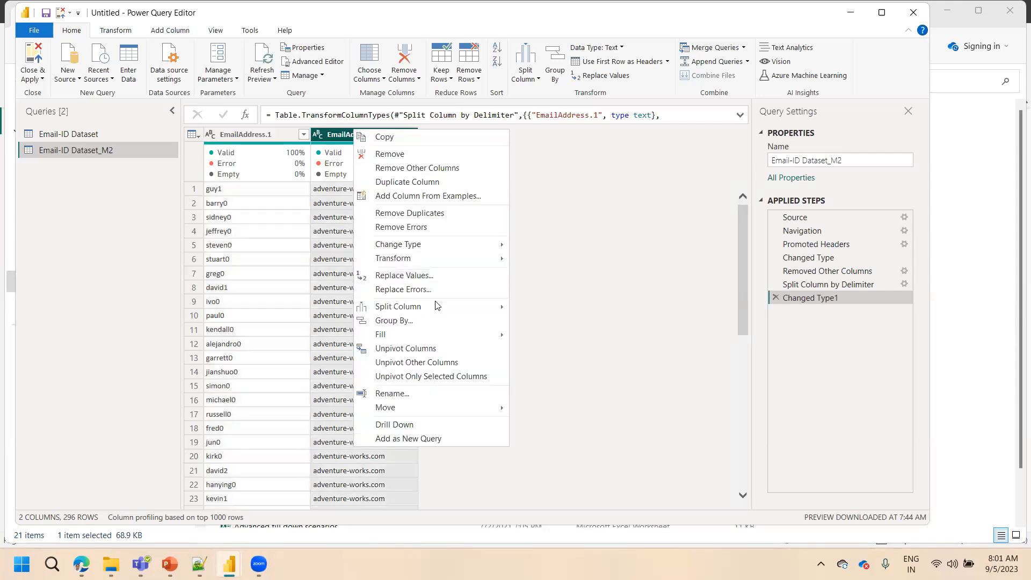
mouse_move(434, 305)
click(547, 306)
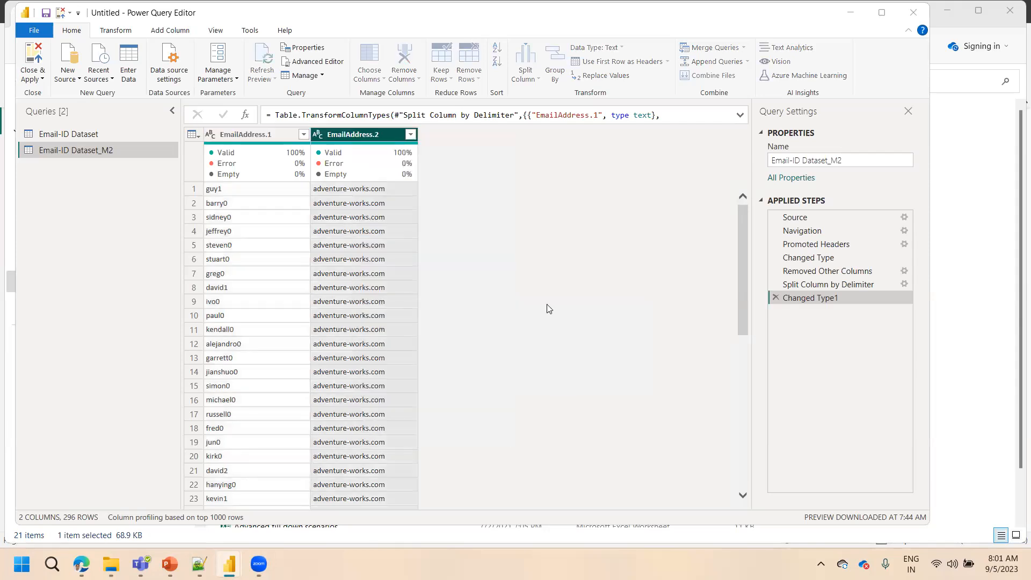
key(BackSpace)
text(.)
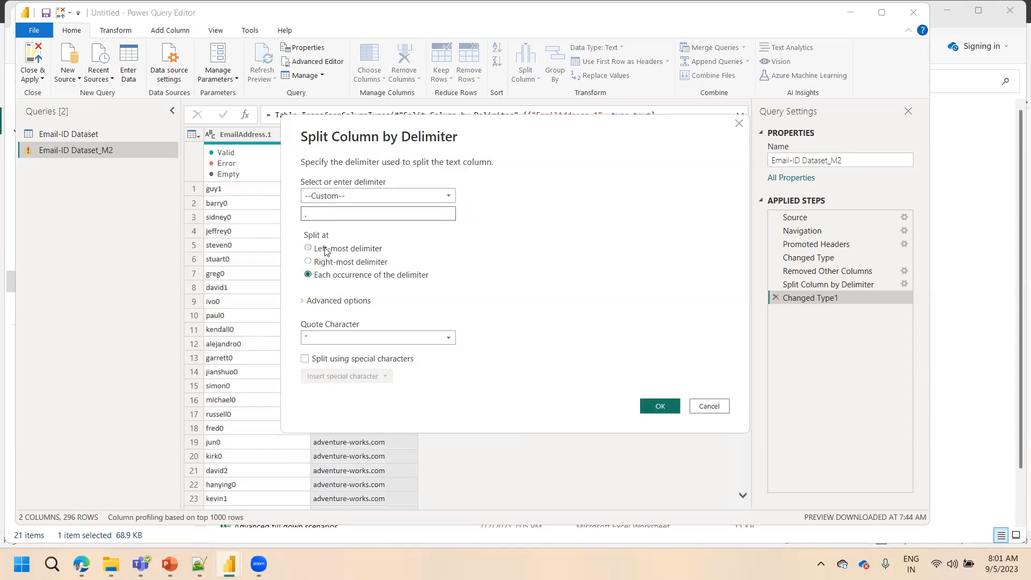
click(329, 265)
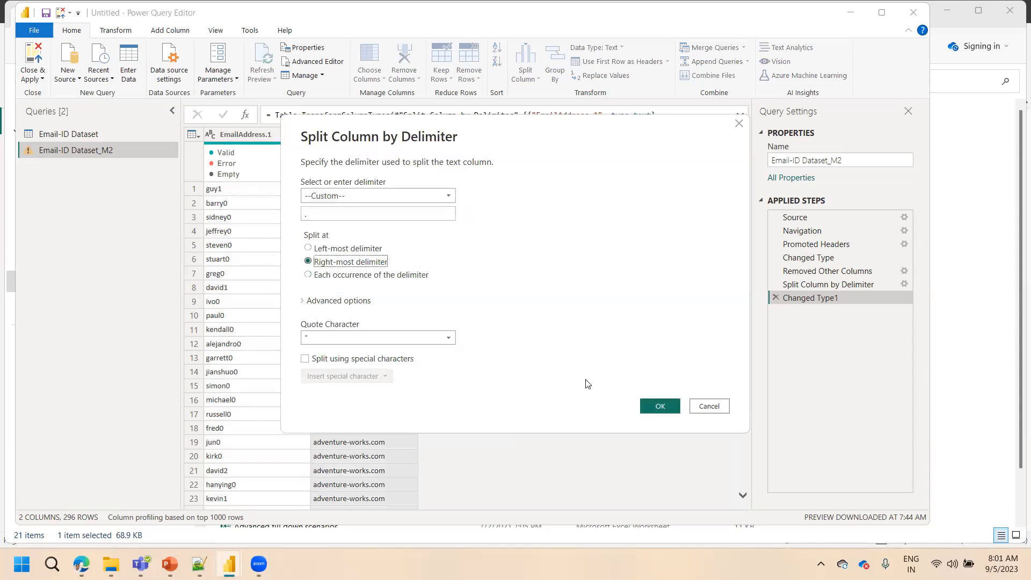
click(655, 404)
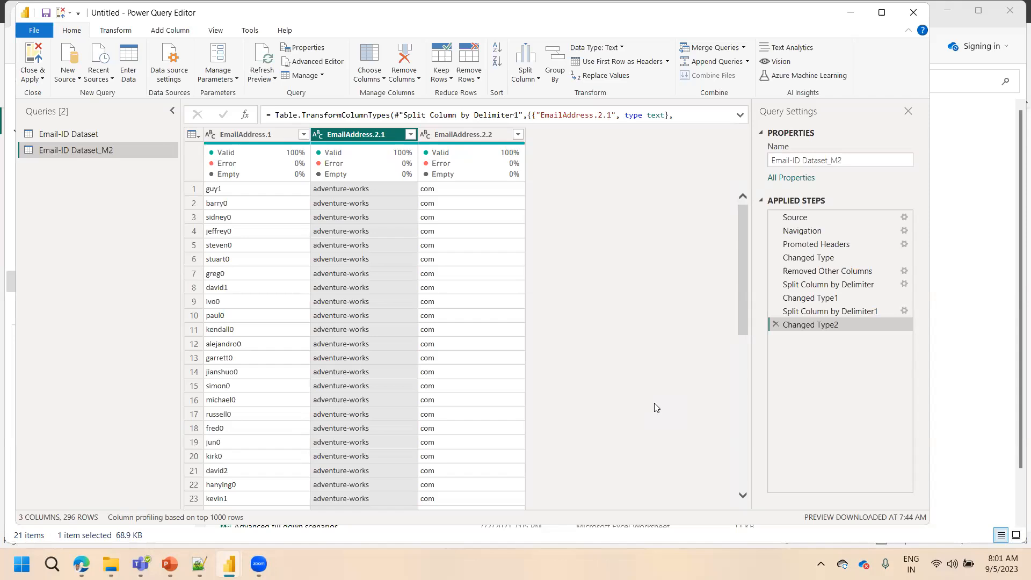
Rename the EmailAddress.1, EmailAddress.2.1 and EmailAddress.2.2 columns to Name, Company and Web
click(234, 131)
double_click(234, 130)
text(Name)
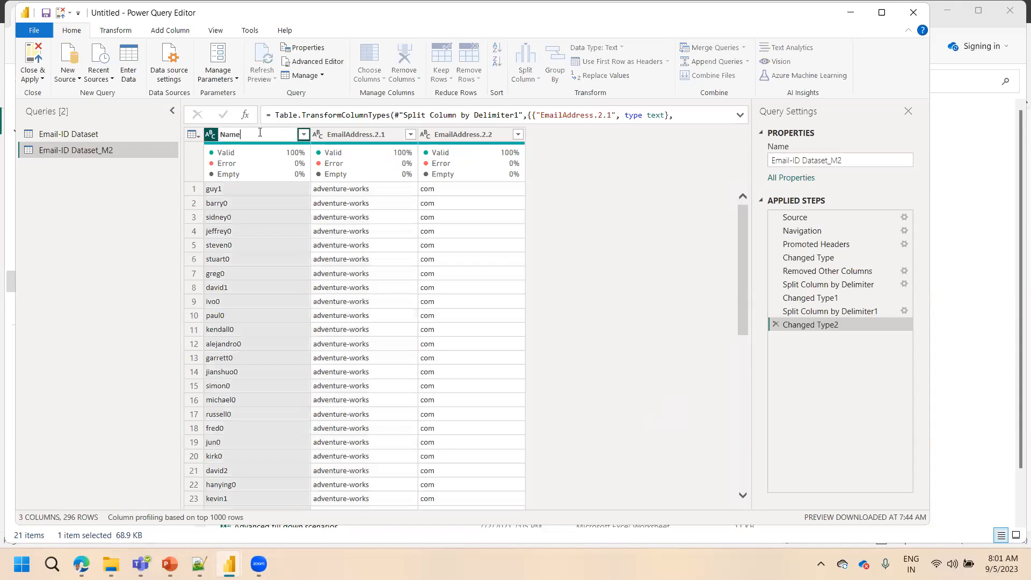
double_click(357, 133)
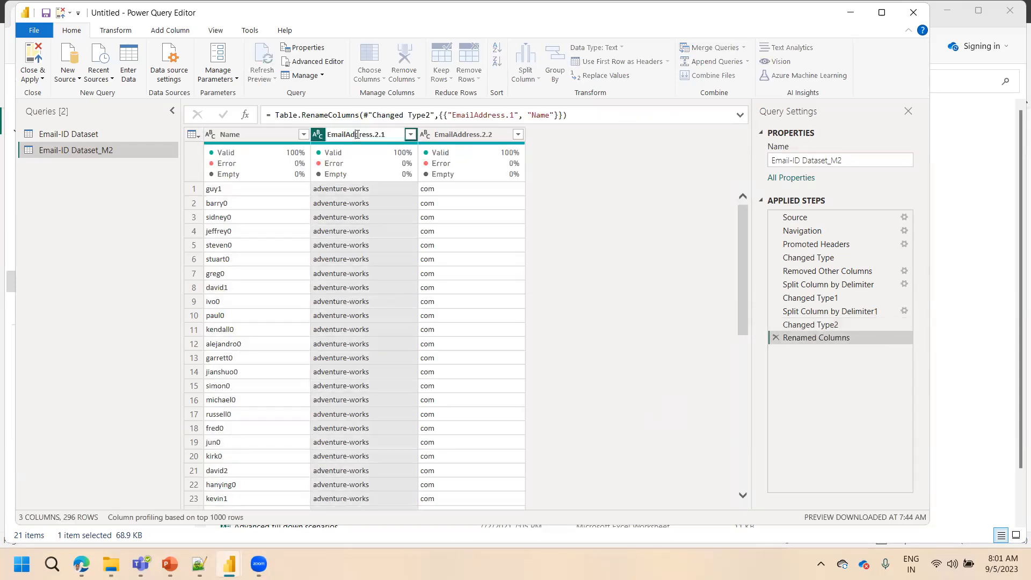
double_click(357, 134)
text(Company)
key(Return)
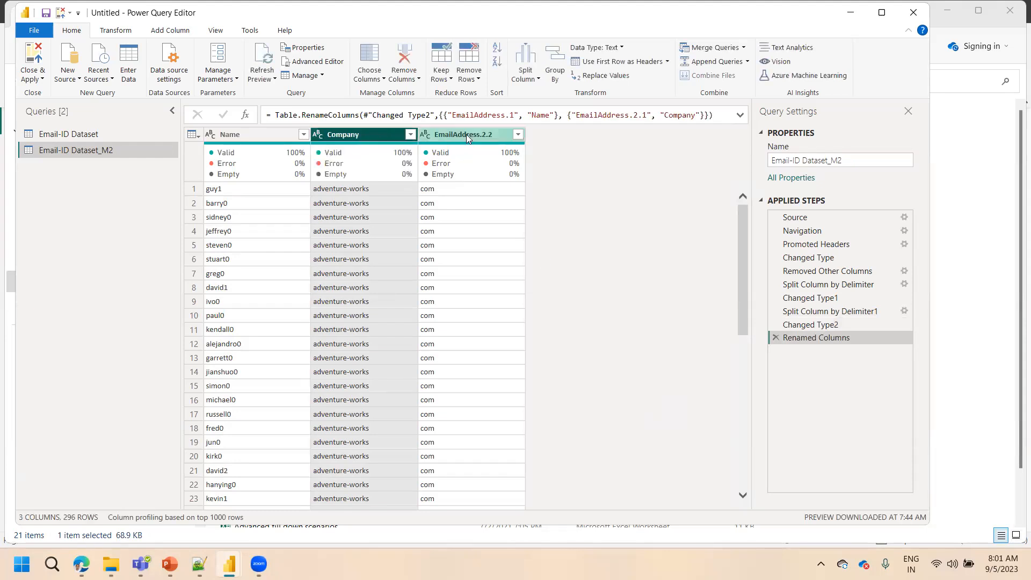
double_click(466, 134)
text(Web)
key(Return)
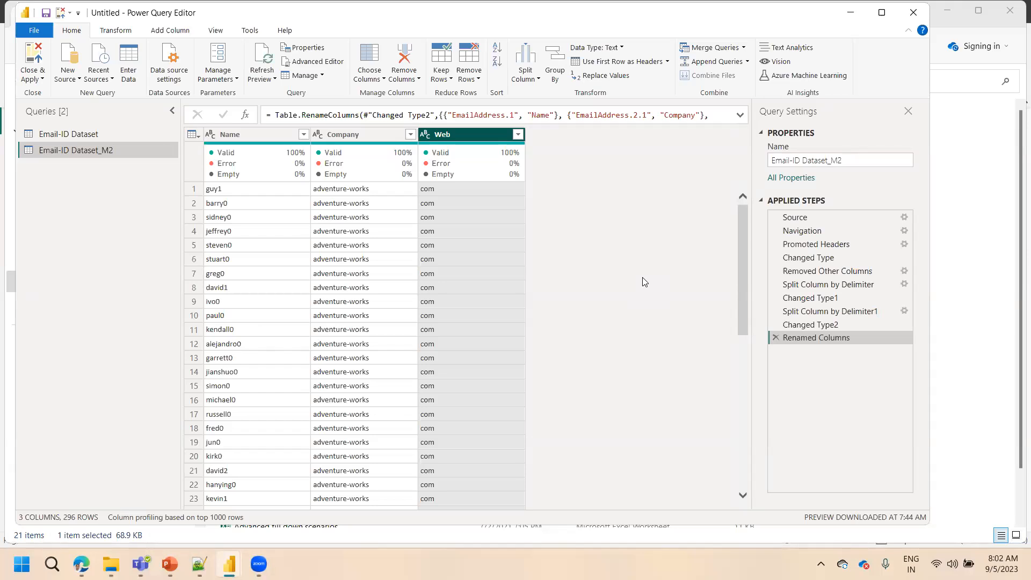
click(92, 152)
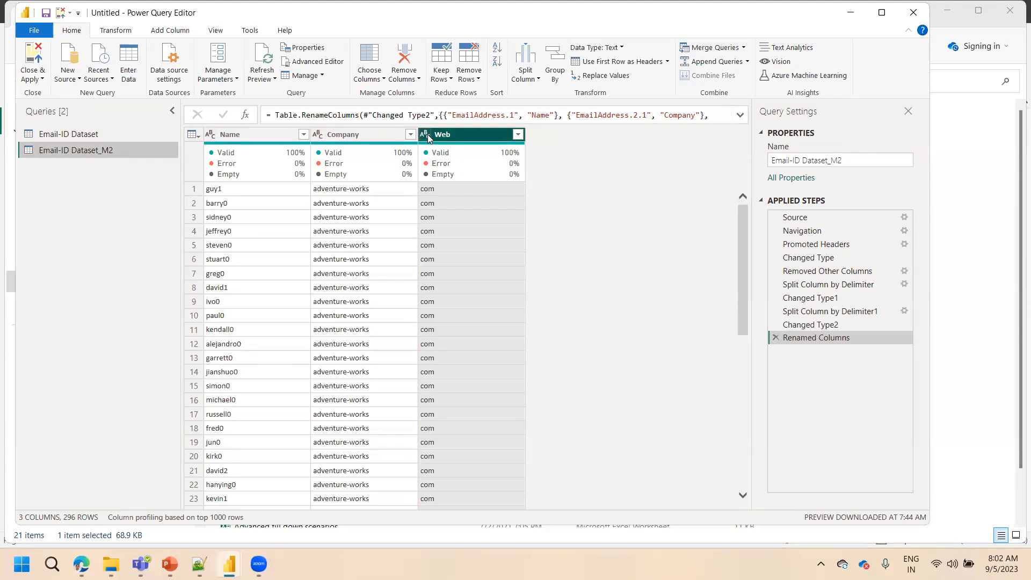
click(444, 85)
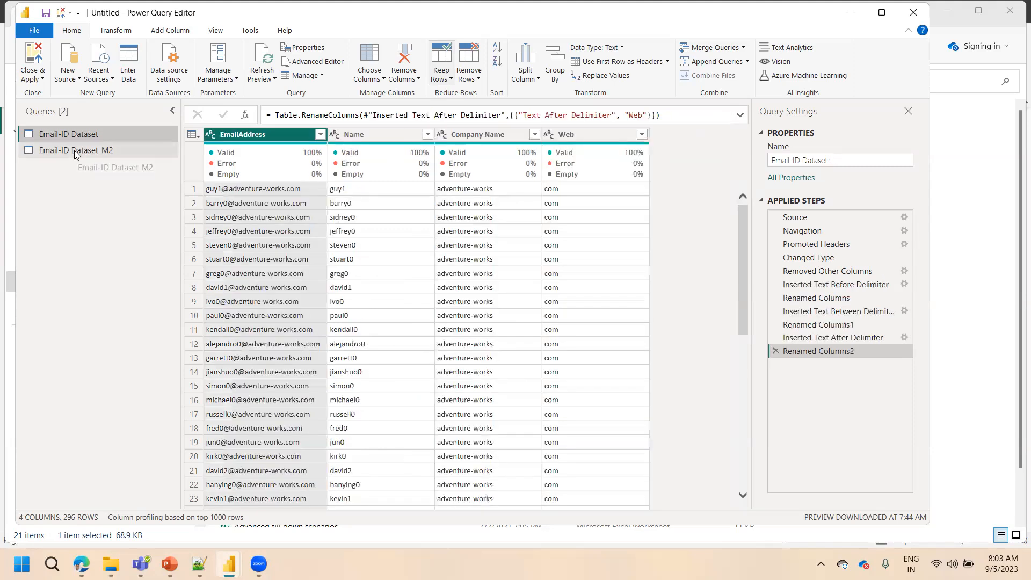
click(74, 150)
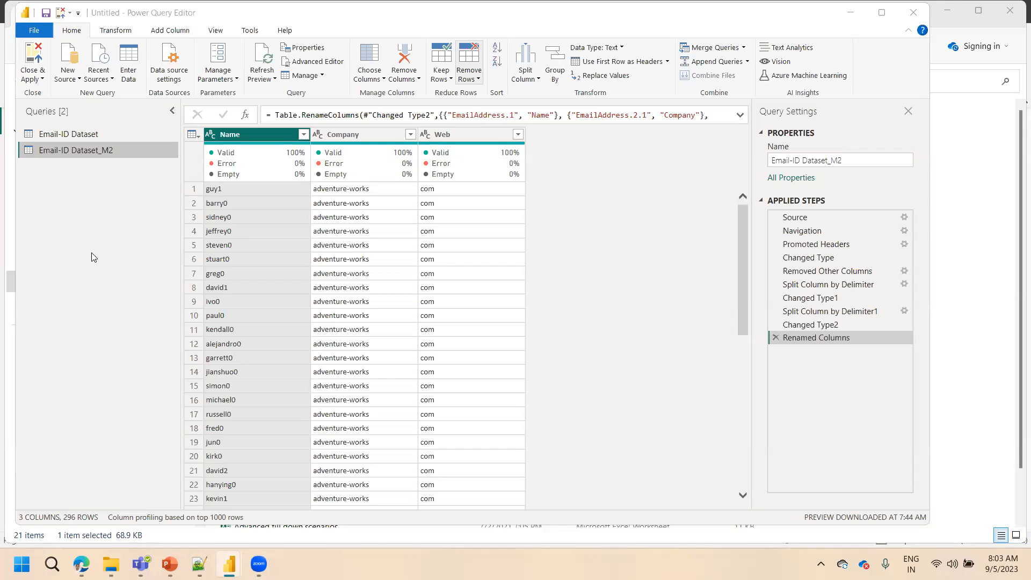
click(73, 139)
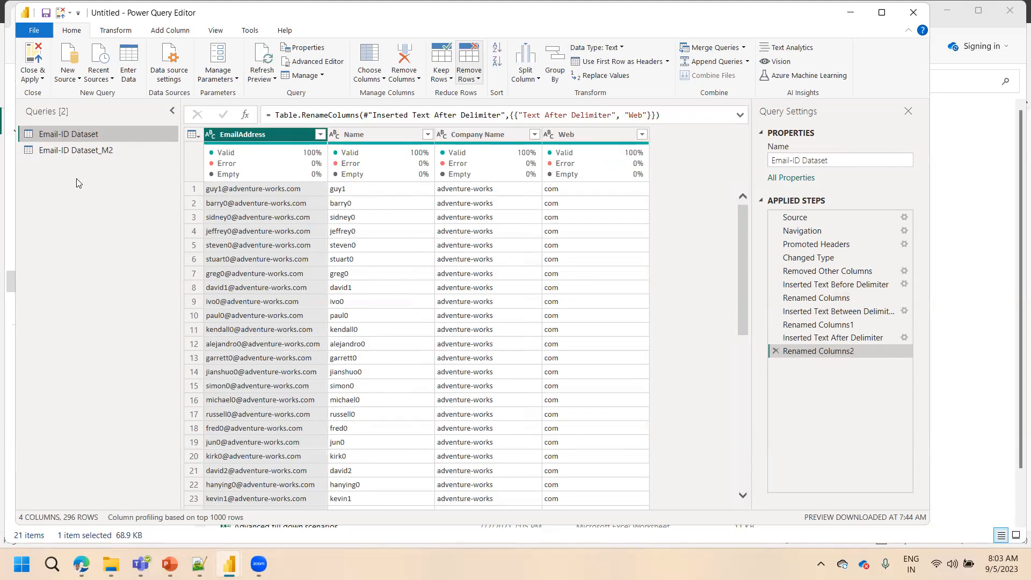
Close the query editor with the changes applied, and save the report in the Desktop folder as BPQ3
click(34, 76)
click(62, 93)
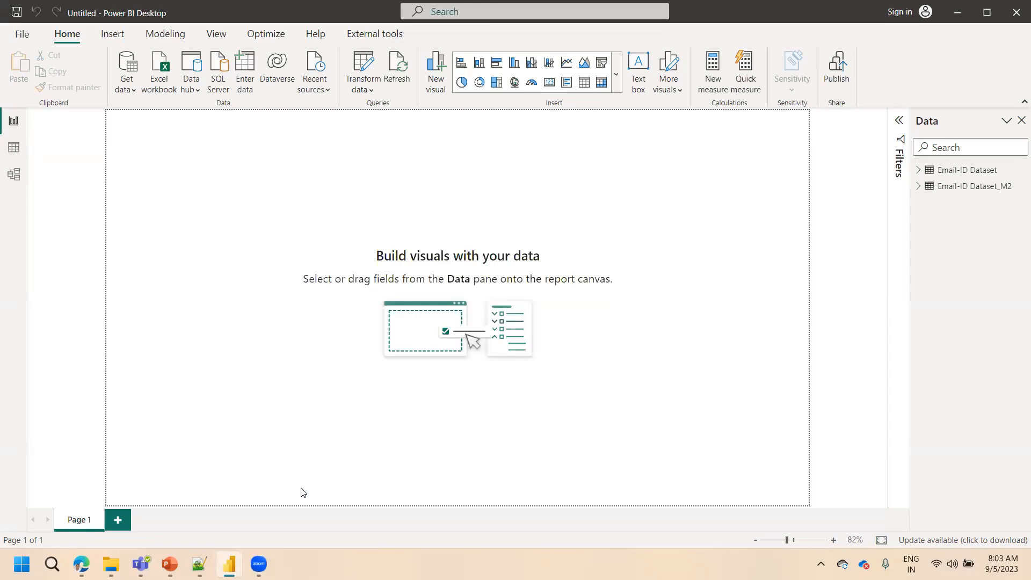
key(ctrl+s)
click(59, 130)
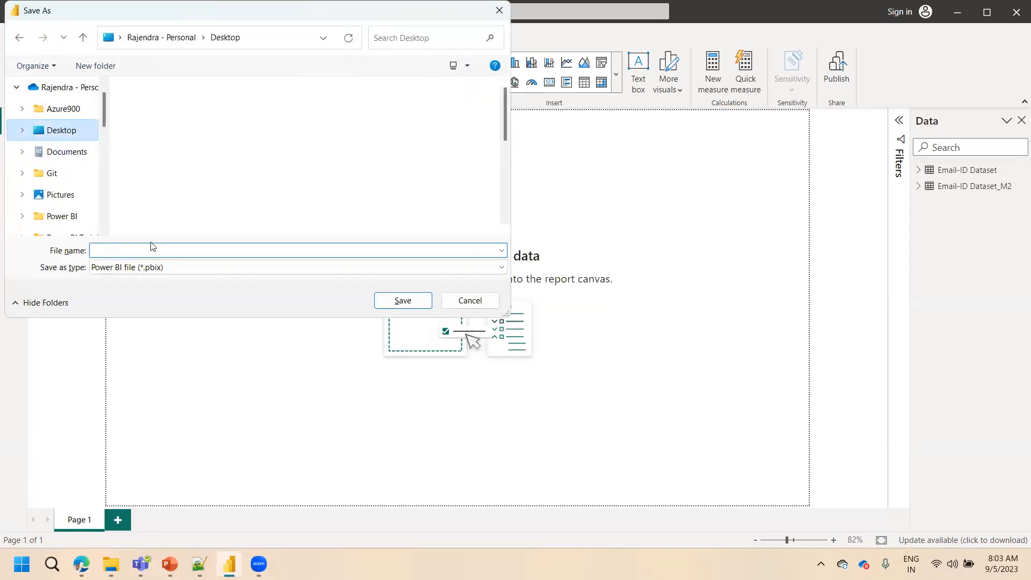
click(151, 251)
text(B)
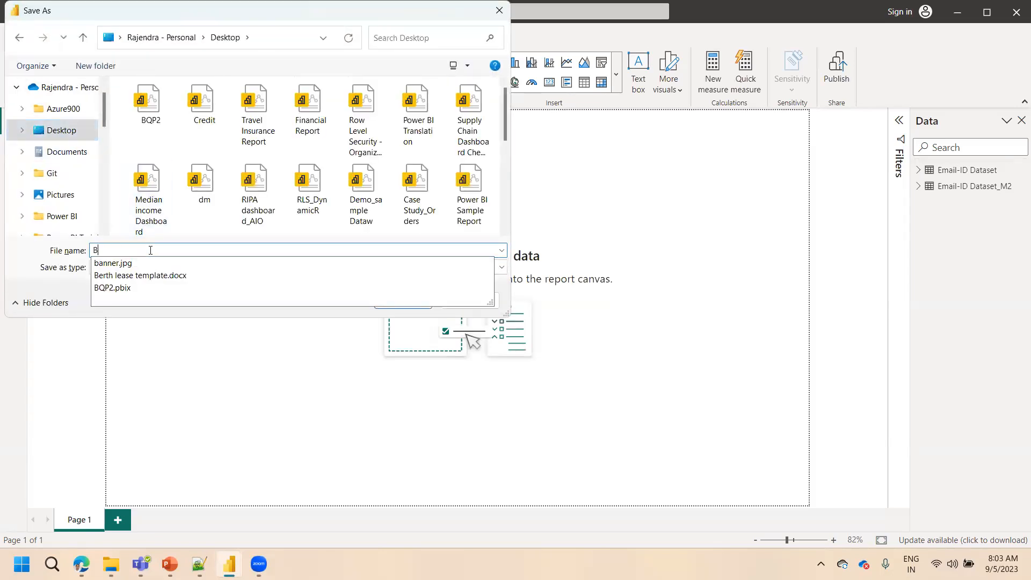
text(PQ)
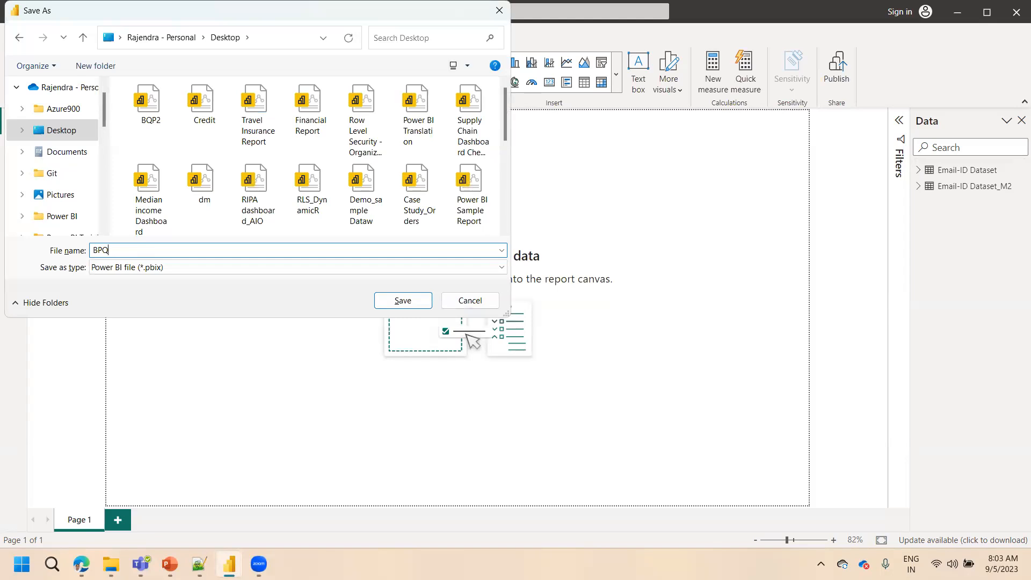
text(3)
click(403, 301)
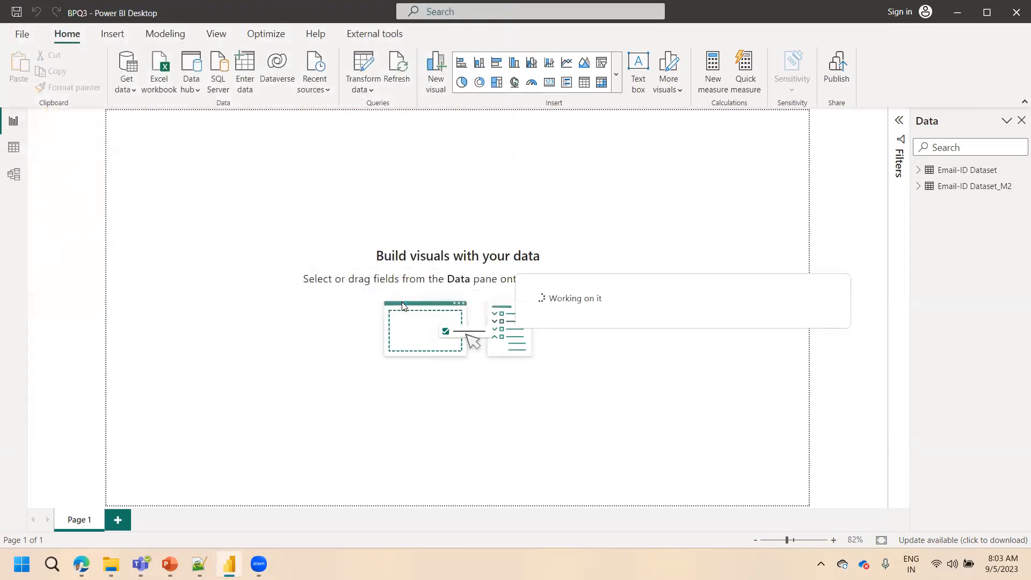
Close the BPQ3 report and relaunch Power BI Desktop with a blank report, dismissing the start screen
click(1011, 14)
click(111, 563)
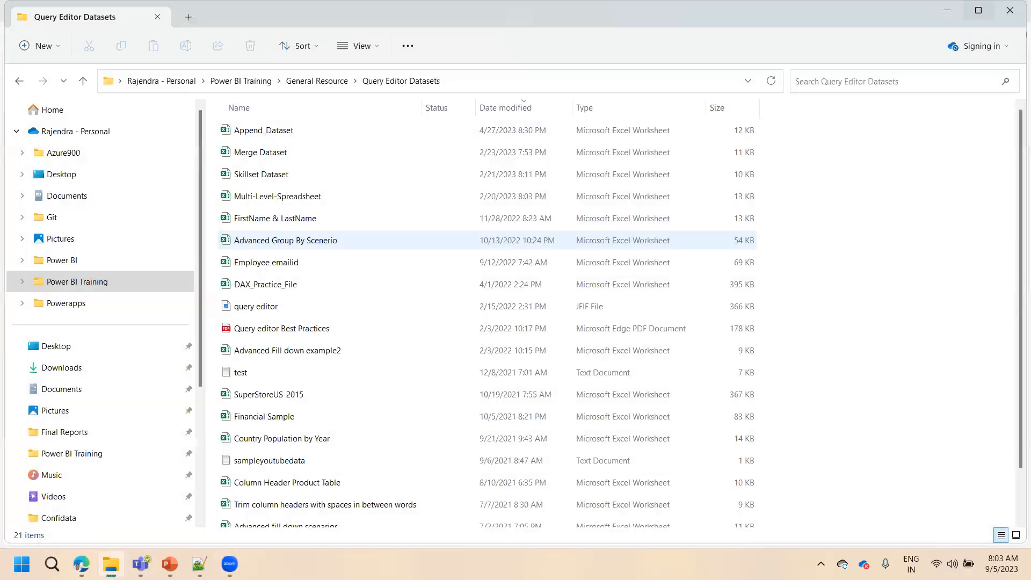
click(52, 563)
text(OWER)
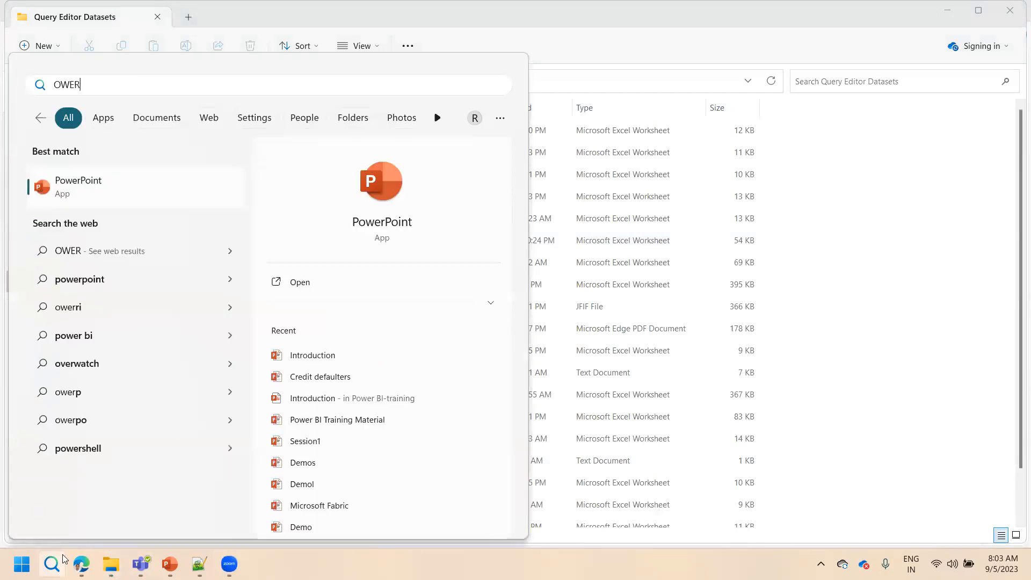
key(BackSpace)
key(BackSpace)
key(BackSpace)
key(BackSpace)
text(POW)
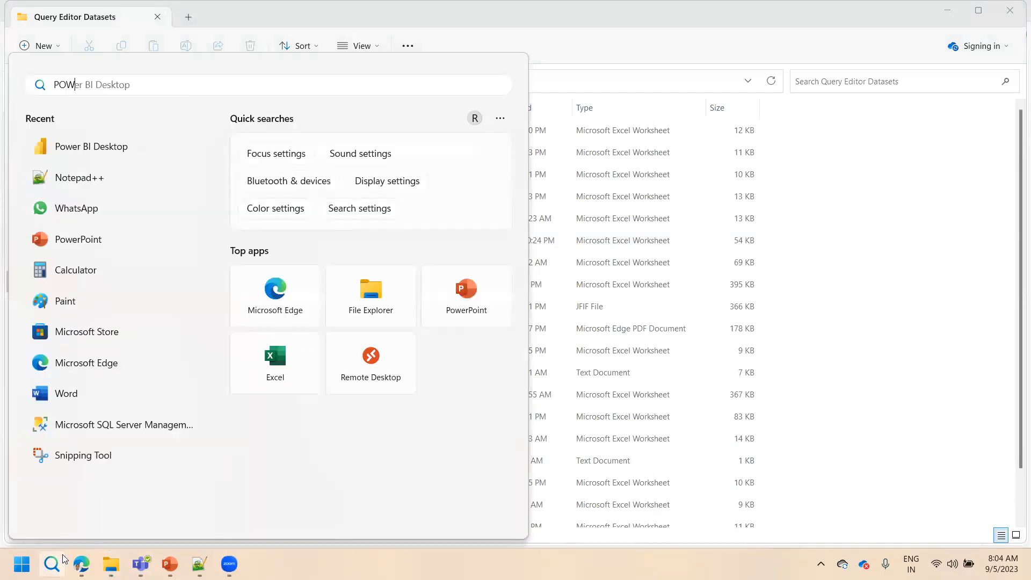
text(E)
click(110, 180)
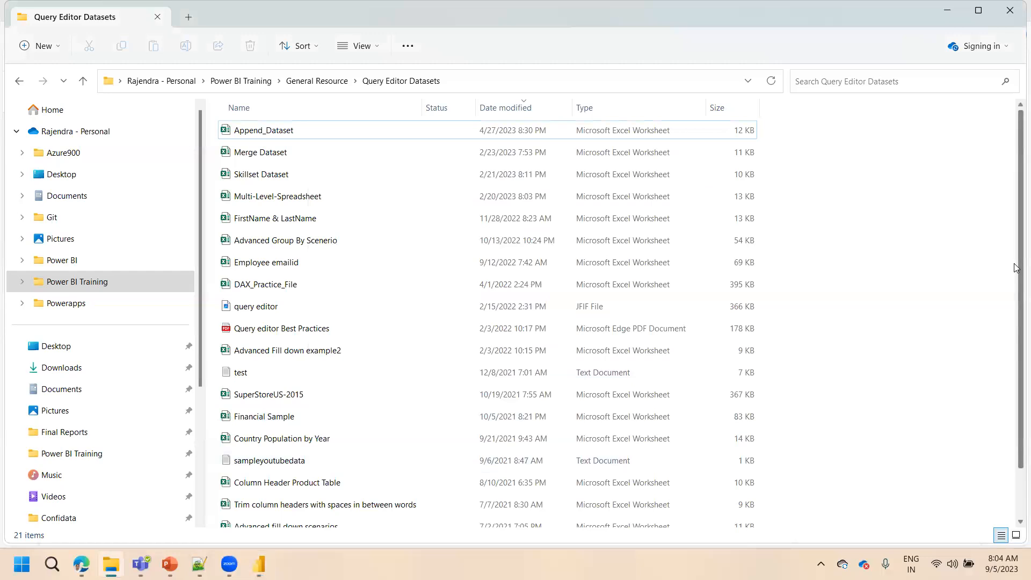
scroll(1016, 267, down, 1)
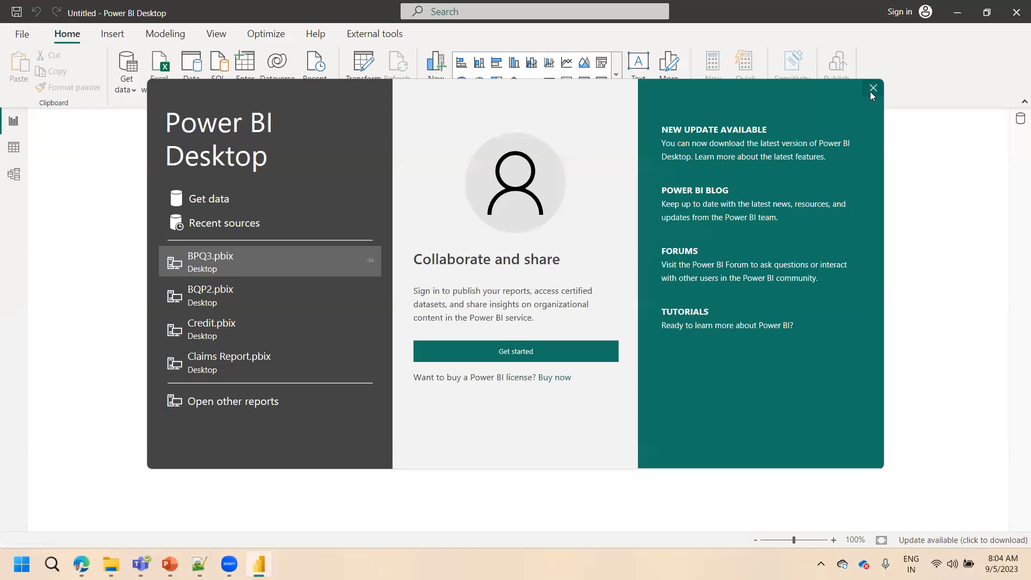
click(870, 91)
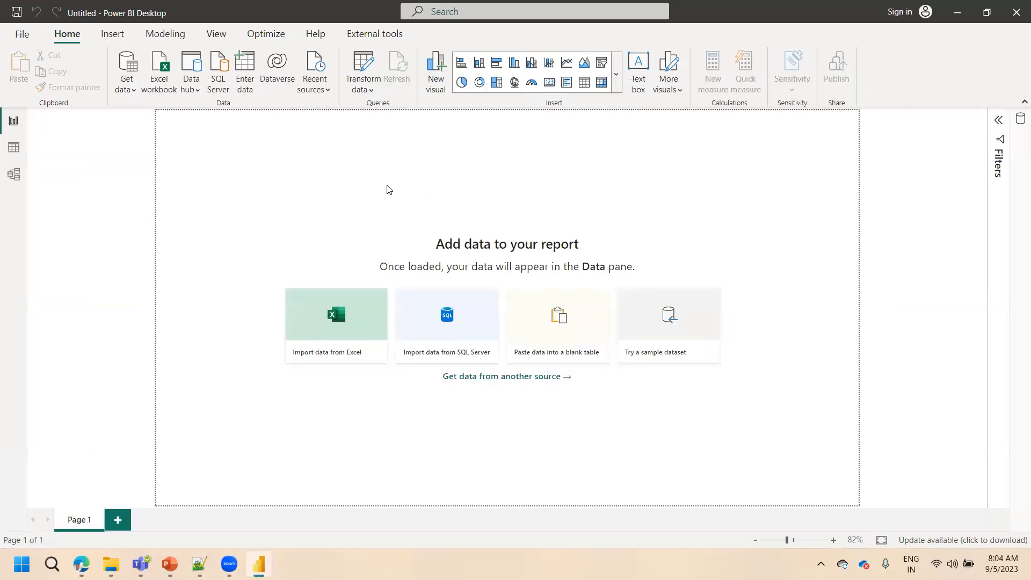
click(248, 89)
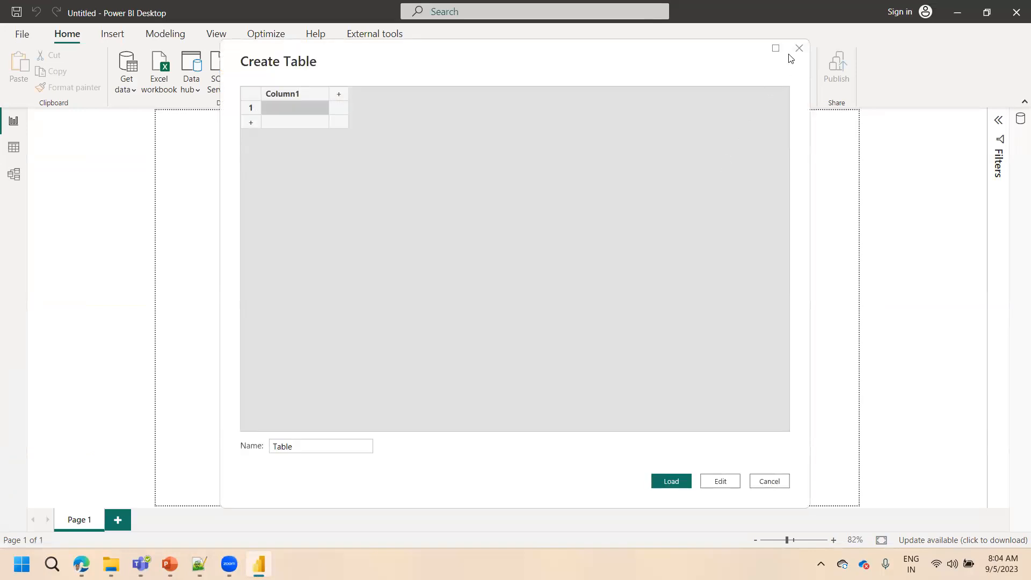
click(799, 48)
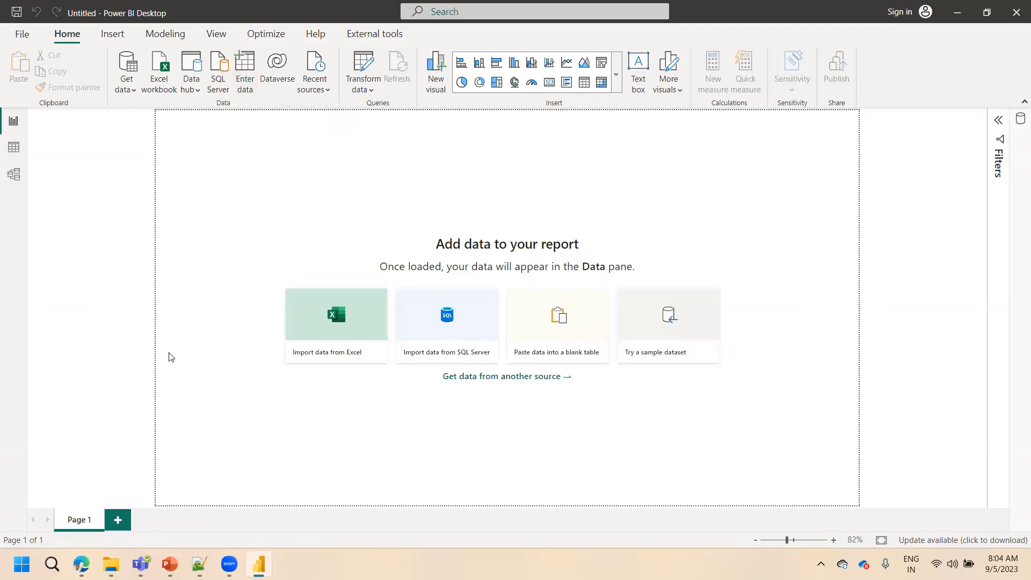
click(248, 81)
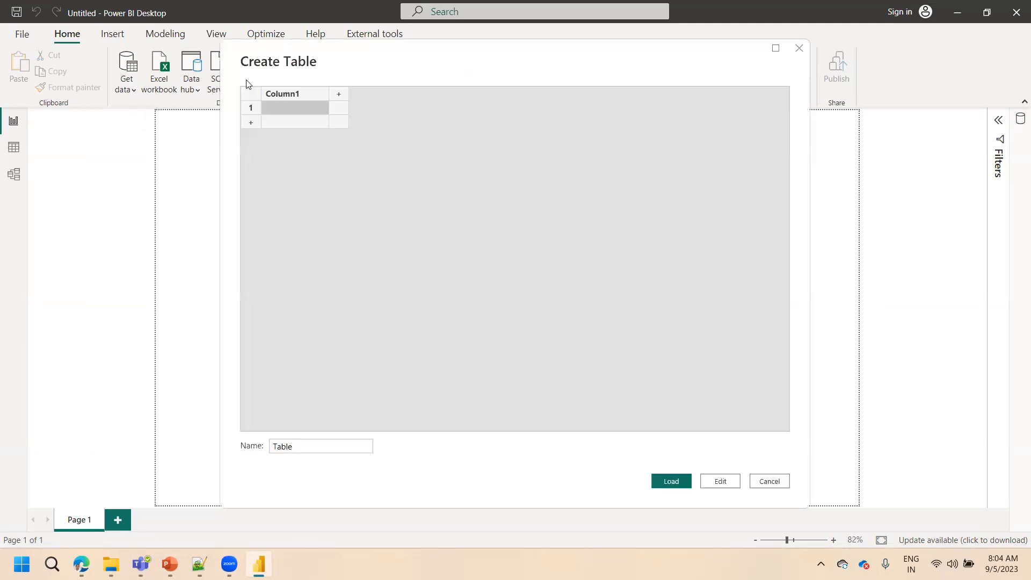
click(768, 481)
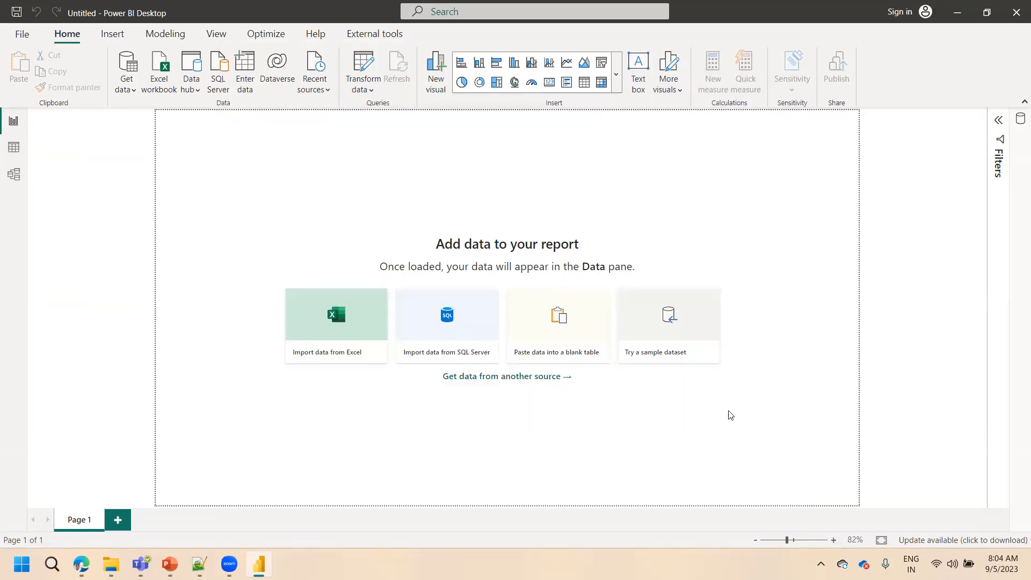
In the Power Query editor, start a manually entered table with columns named Name and SkillSet
click(361, 64)
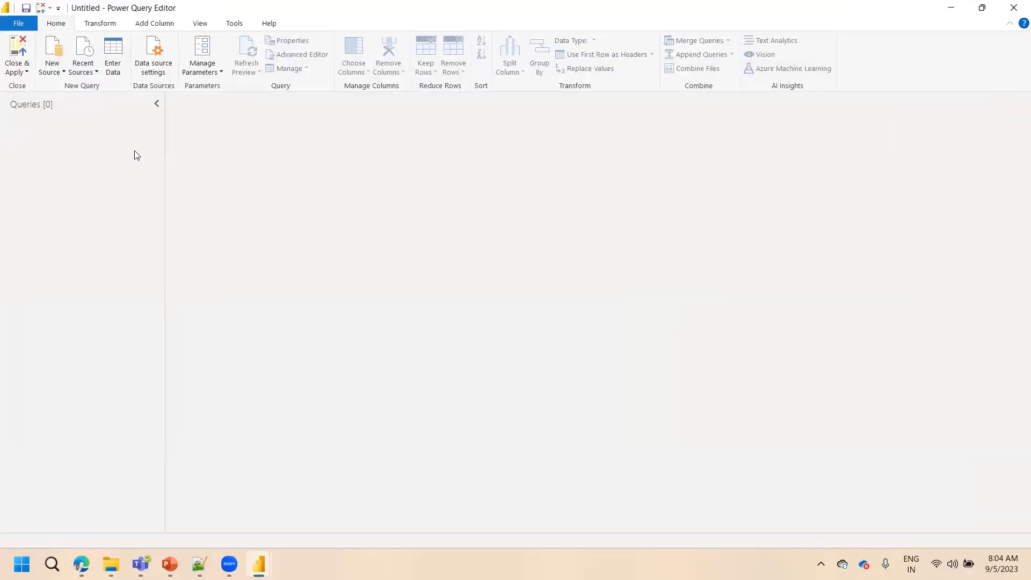
click(115, 69)
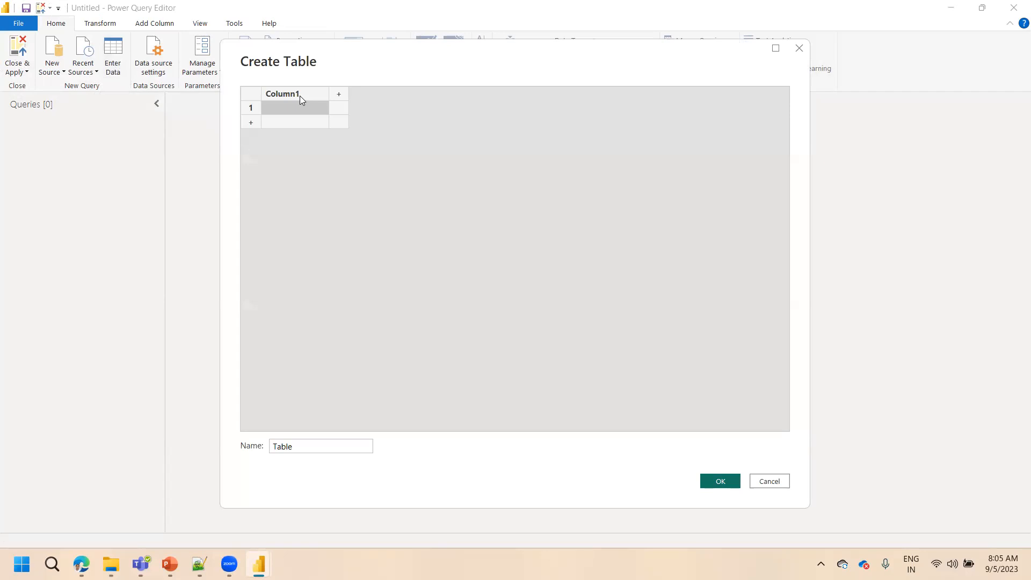
double_click(300, 96)
text(n)
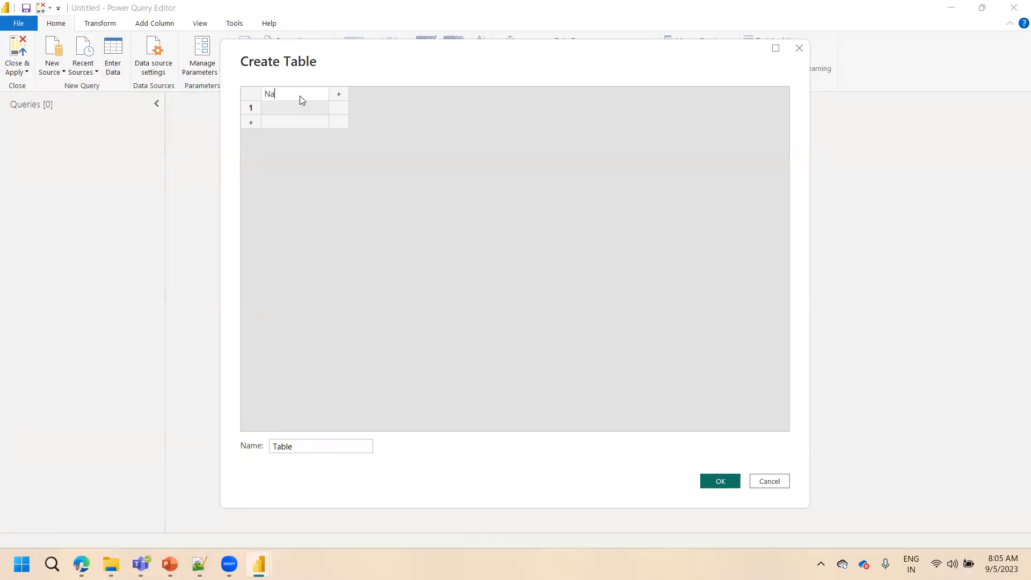
click(341, 96)
double_click(342, 97)
text(s)
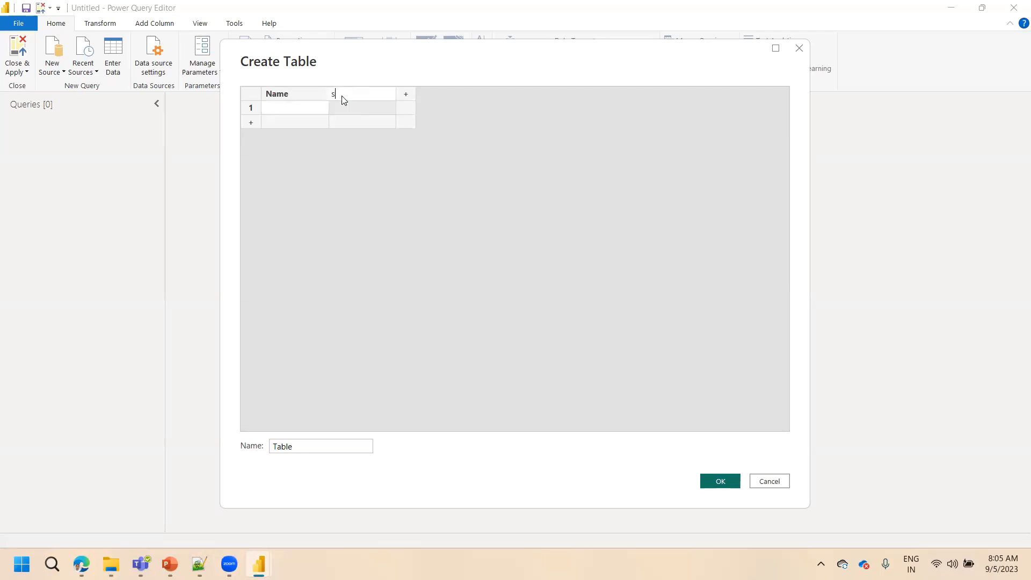
text(Kl)
text(SkillSt)
key(BackSpace)
text(et)
Fill rows 1 and 2 with the first person's name and the skills Power BI and SQL
click(281, 113)
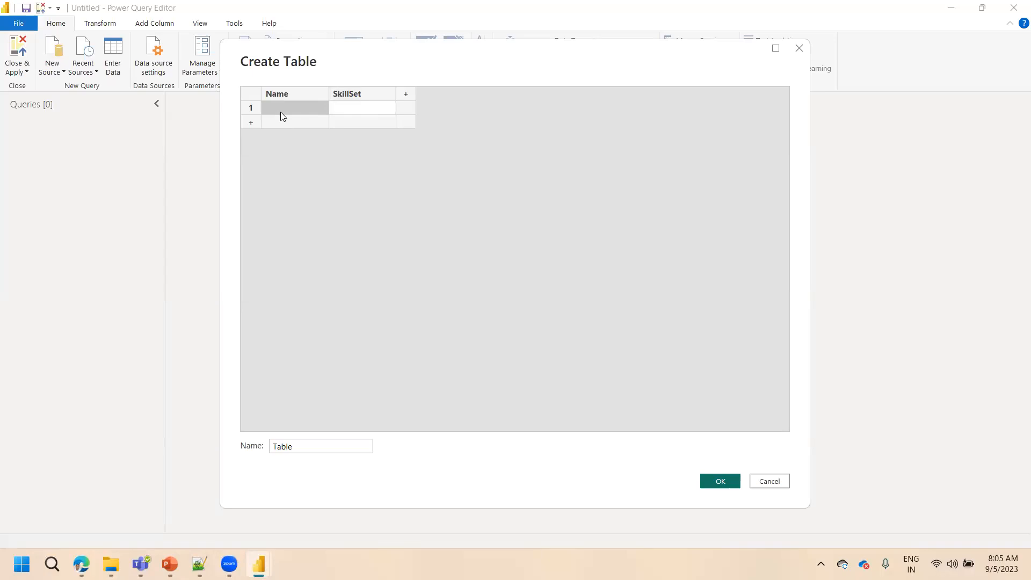
text(Varun)
key(Tab)
text(Power BI)
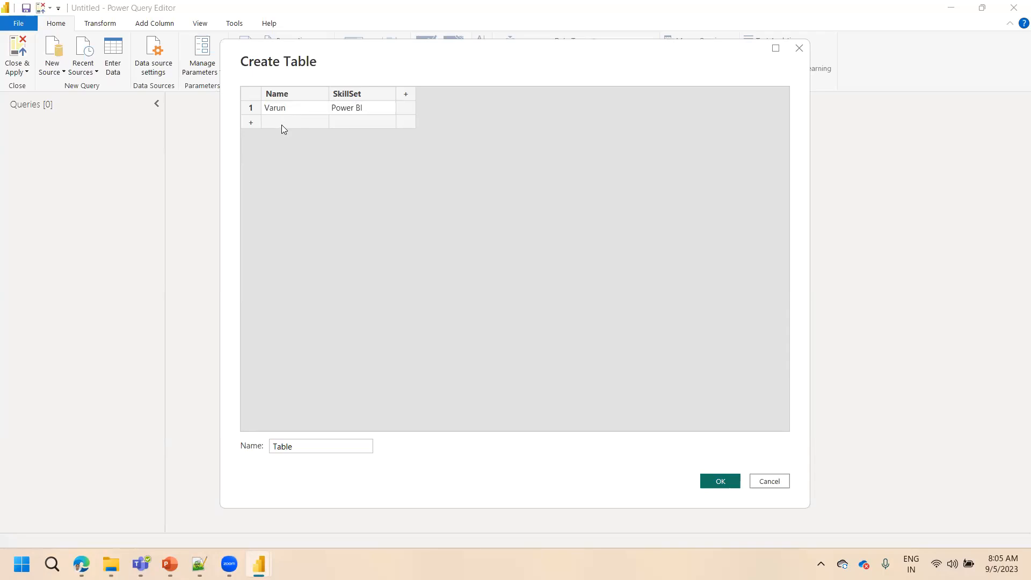
click(282, 125)
text(Var)
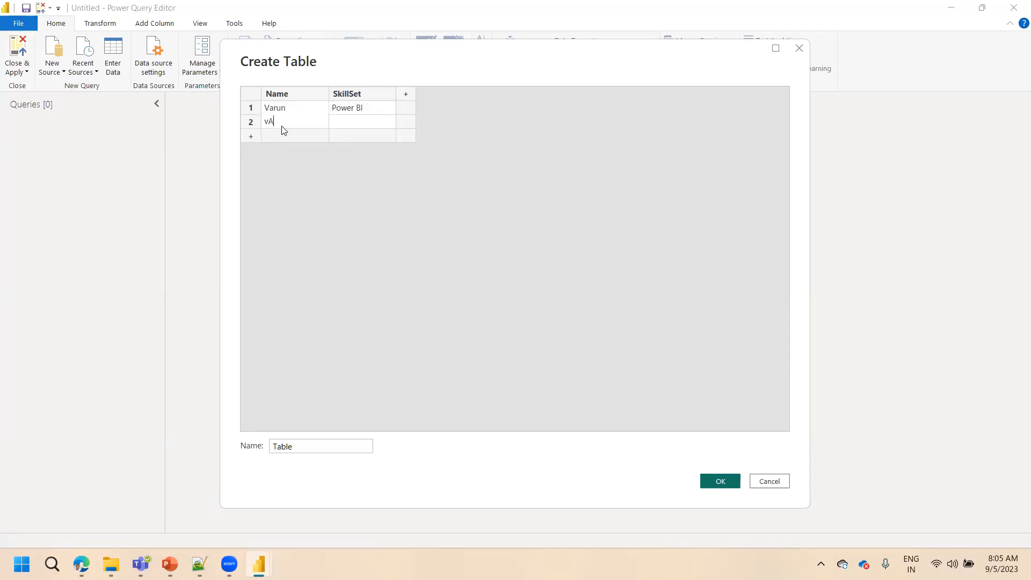
text(un)
key(Tab)
text(SQL)
Add row 3 for the same first person with the skill Pyspark
click(283, 137)
text(v)
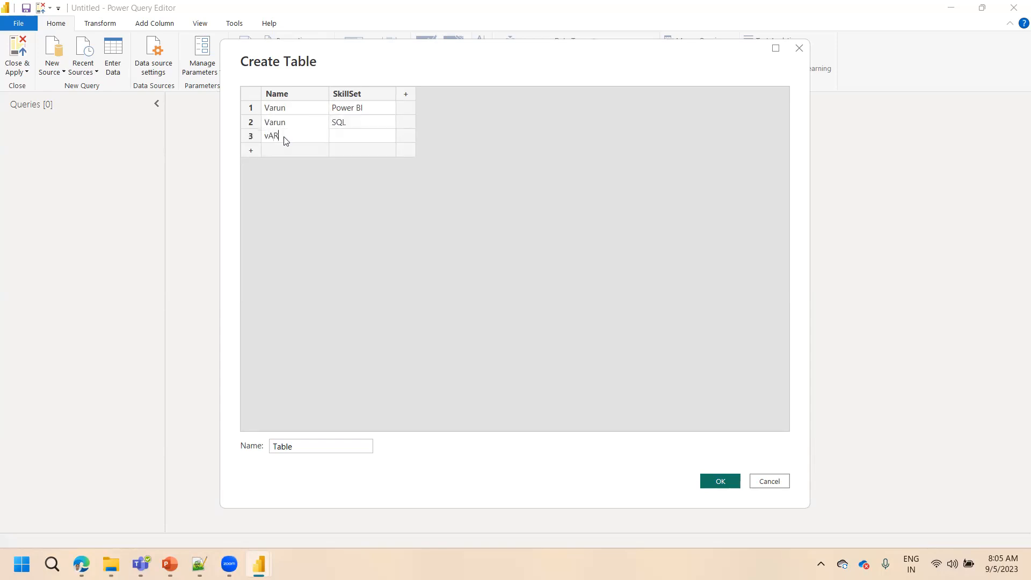
text(arun)
key(Tab)
text(py)
key(BackSpace)
key(BackSpace)
text(Pyspark)
Add rows 4 and 5 for a second person with the skills Power BI and SQL
click(277, 154)
text(Kiran)
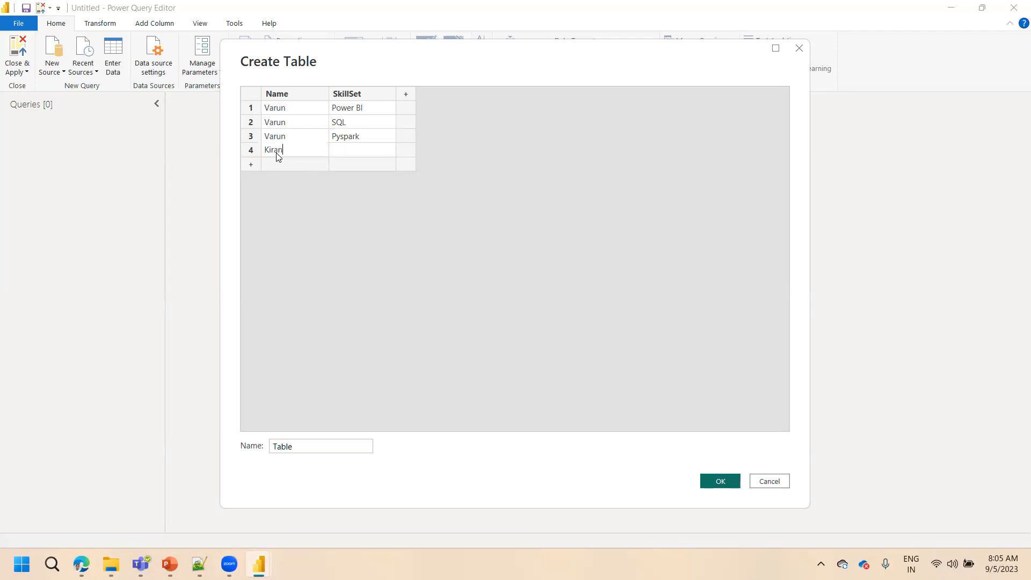
key(Tab)
text(Power BI)
click(276, 165)
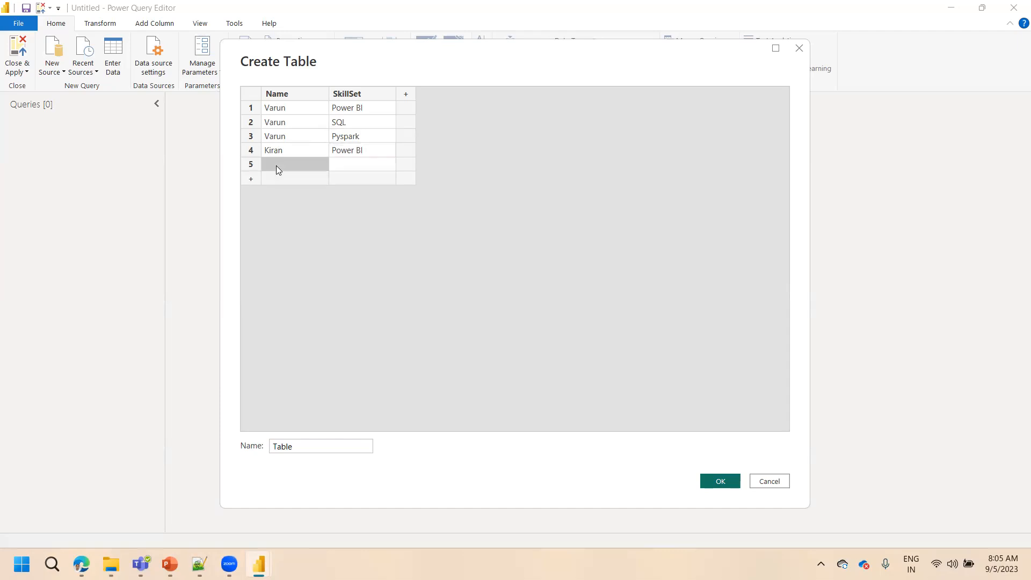
text(K)
key(BackSpace)
text(Kiran)
key(Tab)
text(Q)
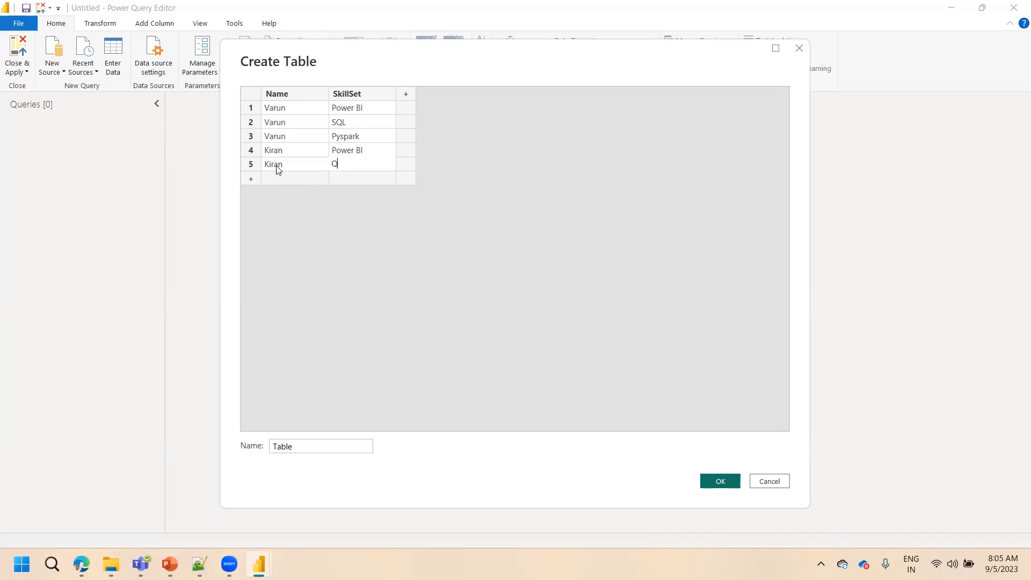
key(BackSpace)
text(SQL)
Add rows 6 and 7 for a third person with the skills Glue and AWS
click(277, 178)
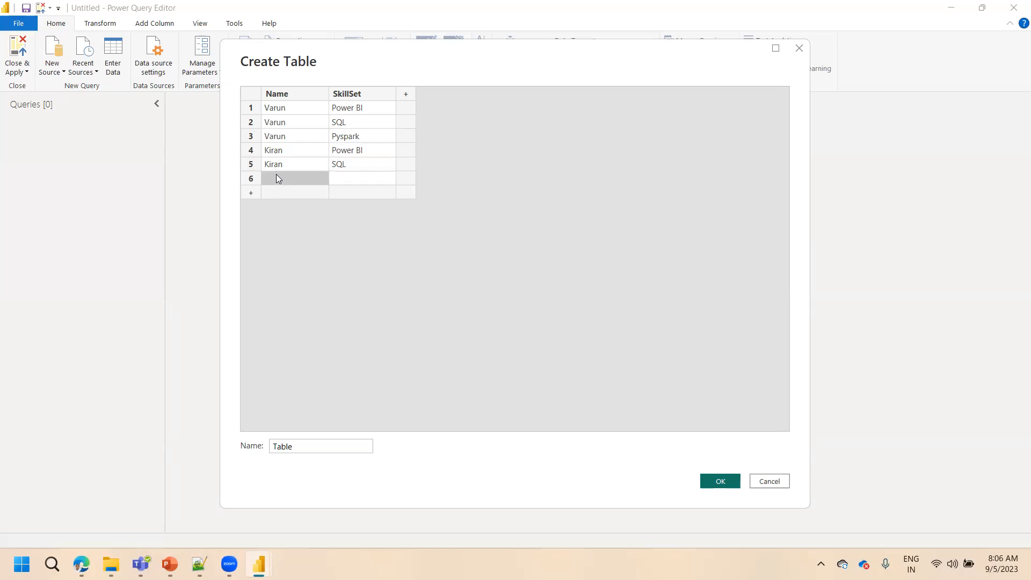
click(276, 175)
text(Kumar)
key(Tab)
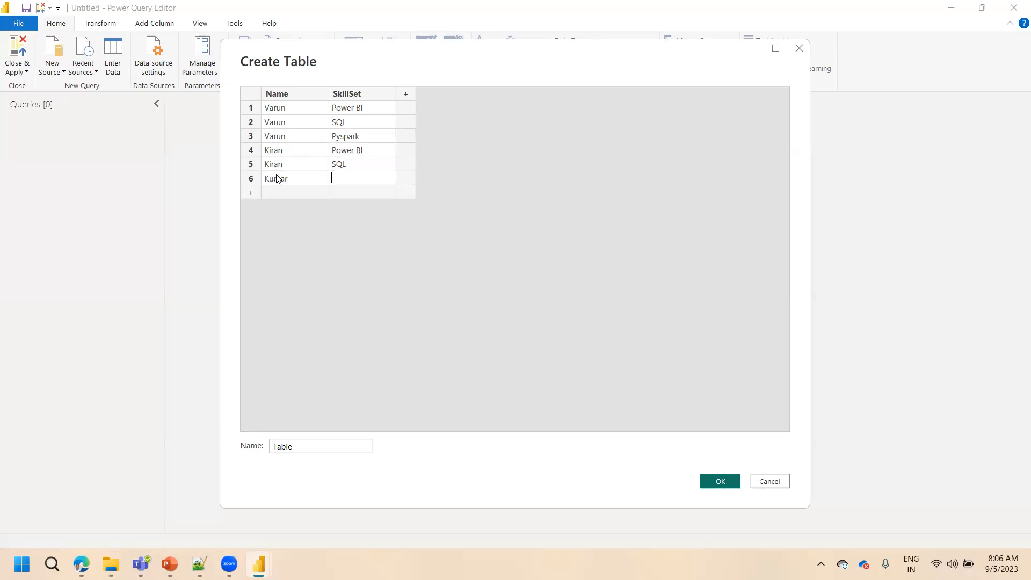
text(Glue)
click(278, 189)
text(Kumar)
key(Tab)
text(AWS)
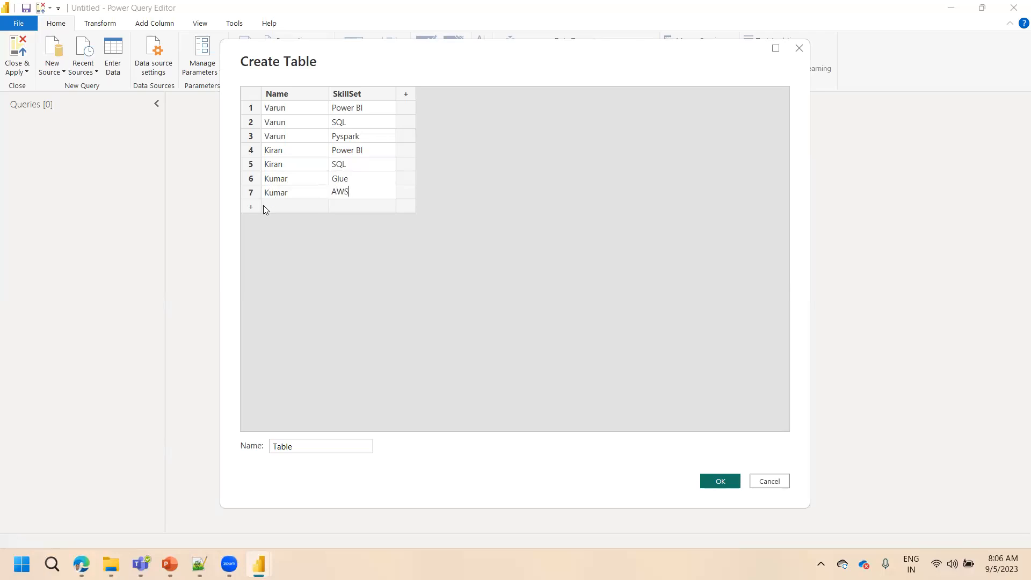
Add row 8 for a fourth person with the skill Redshift
click(263, 206)
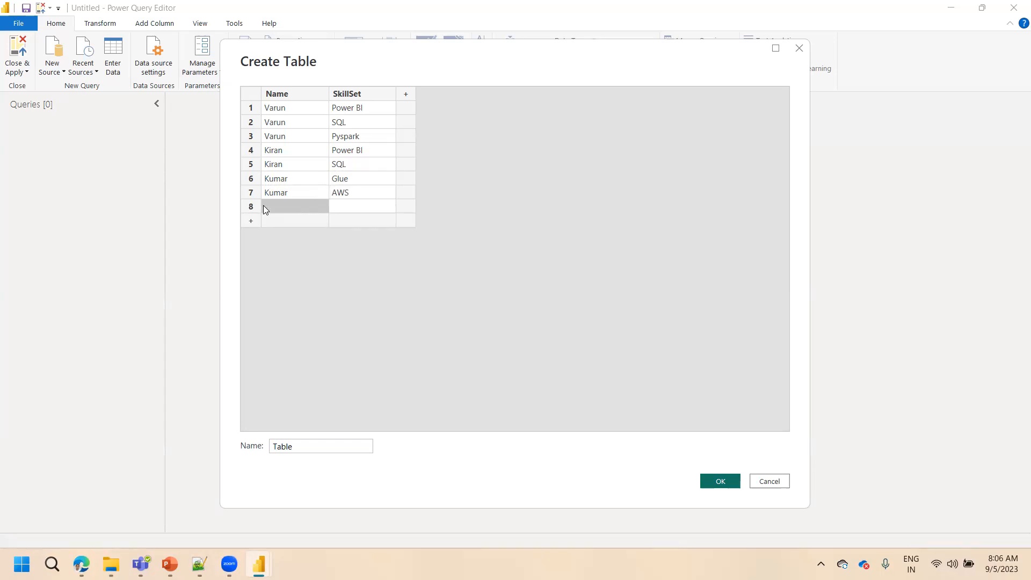
text(Pava)
key(BackSpace)
key(BackSpace)
key(BackSpace)
key(BackSpace)
text(Priya)
key(Tab)
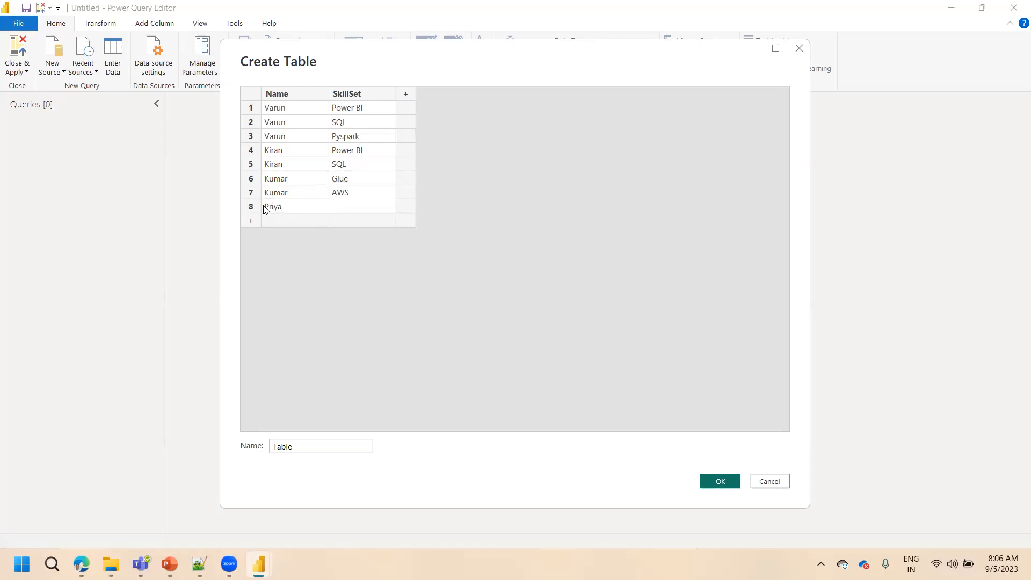
text(Redshift)
Add rows 9 and 10 for the same fourth person with the skills Power BI and PostgresSQL
click(270, 225)
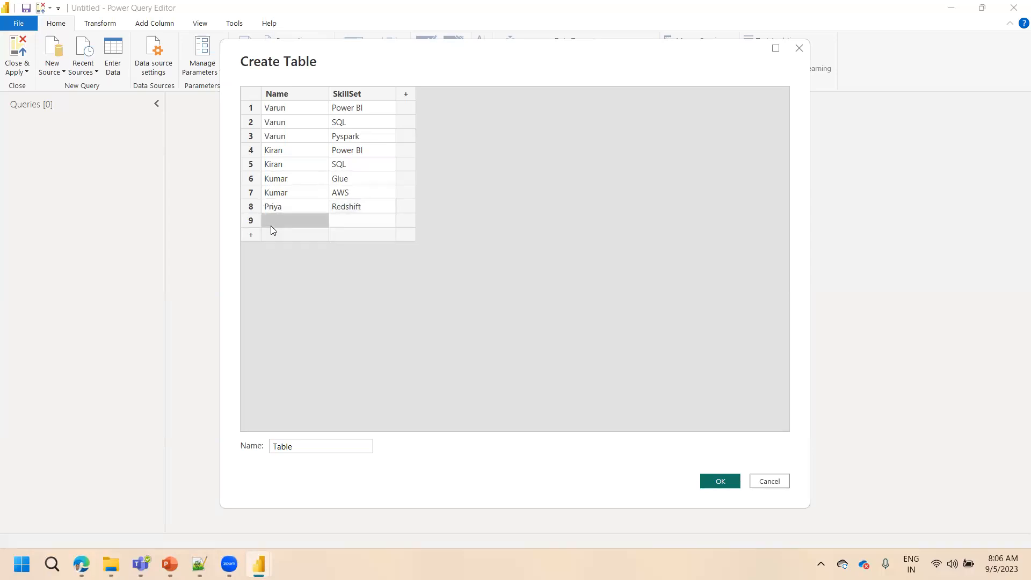
text(Priya)
key(Tab)
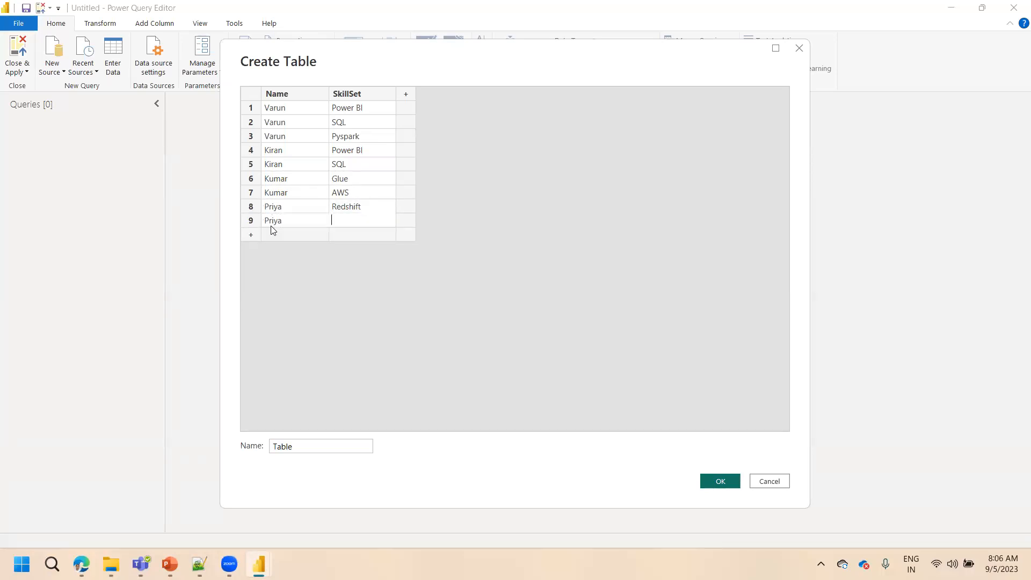
text(Power BI)
click(273, 234)
text(P)
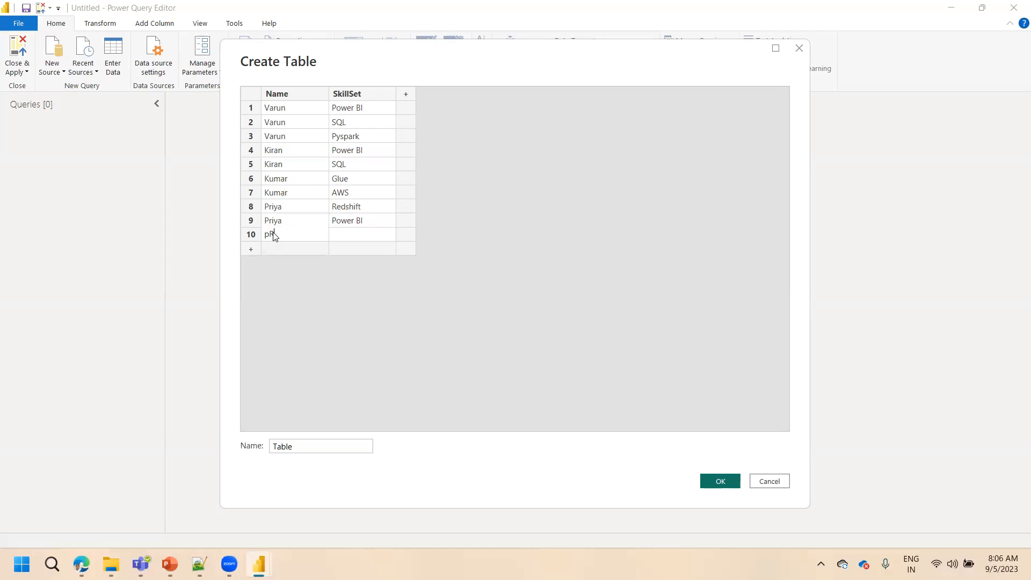
text(riya)
key(Tab)
text(PostgresSQL)
click(550, 310)
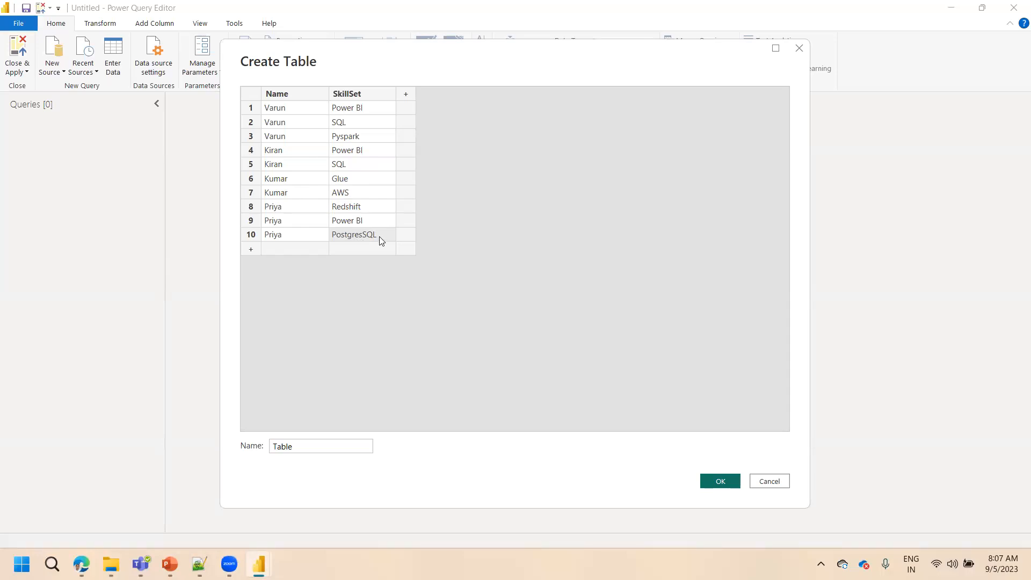
Name the table Skillset and create it with the entered rows
drag(297, 447, 270, 447)
text(Skillset)
click(712, 484)
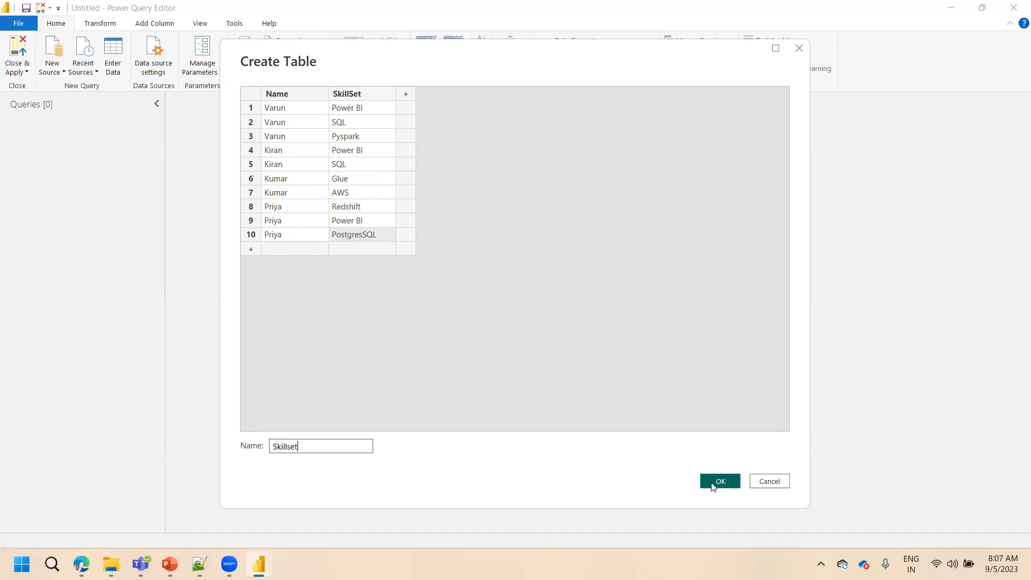
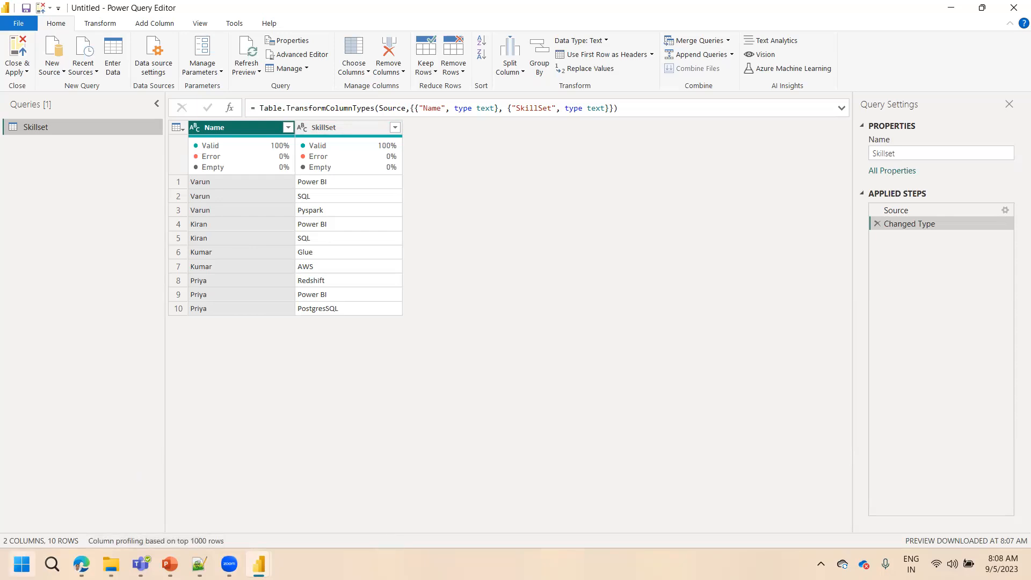
Switch to Excel with a new blank workbook
click(51, 563)
text(excel)
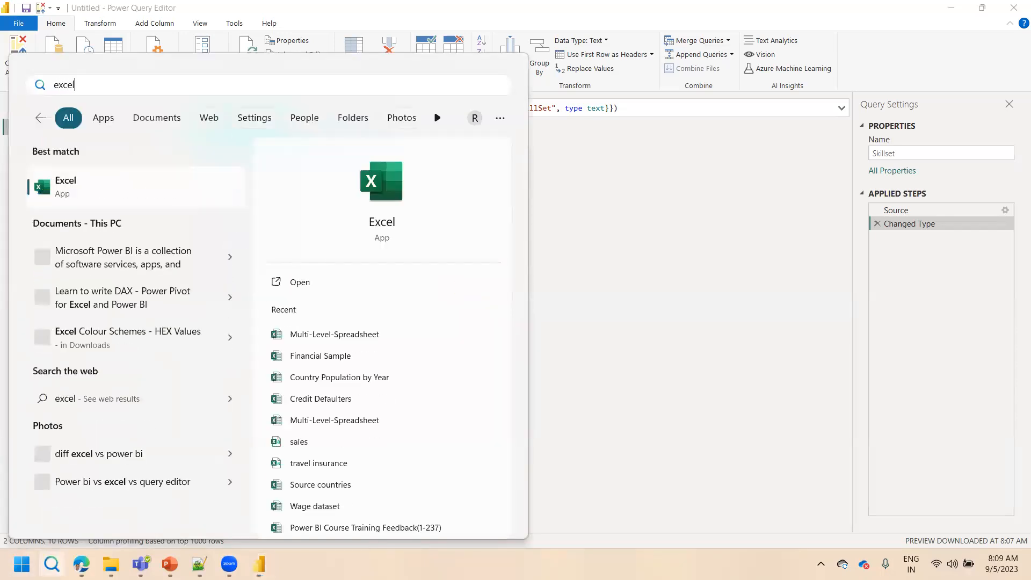
key(Return)
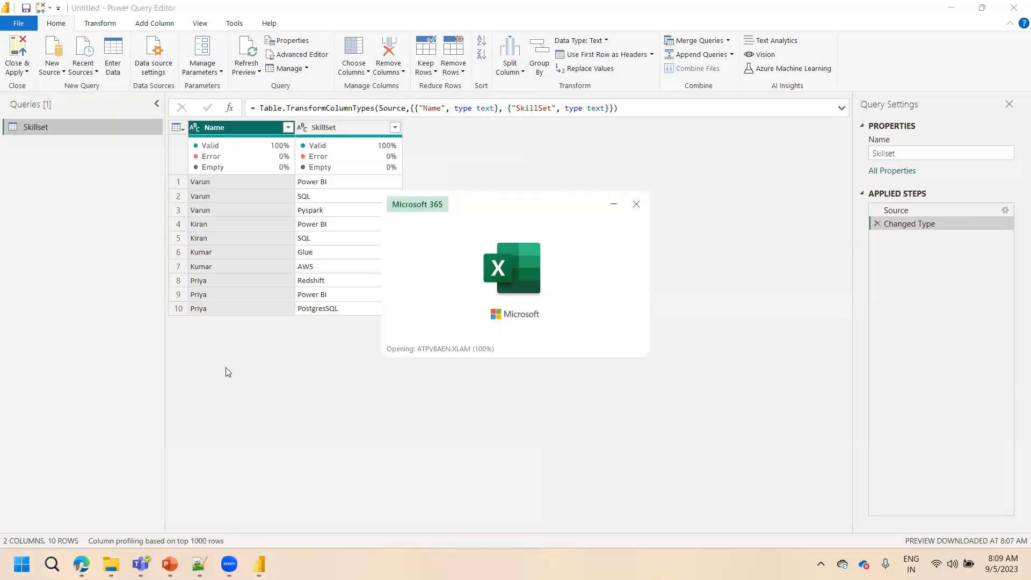
click(190, 152)
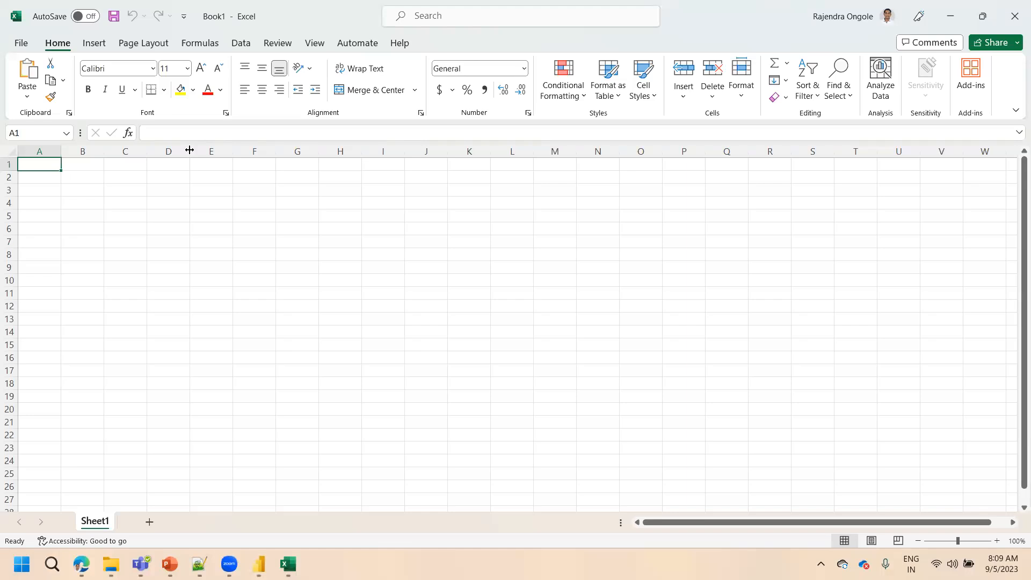
Enter the column headers Name in A1 and Skillset in B1
text(Name)
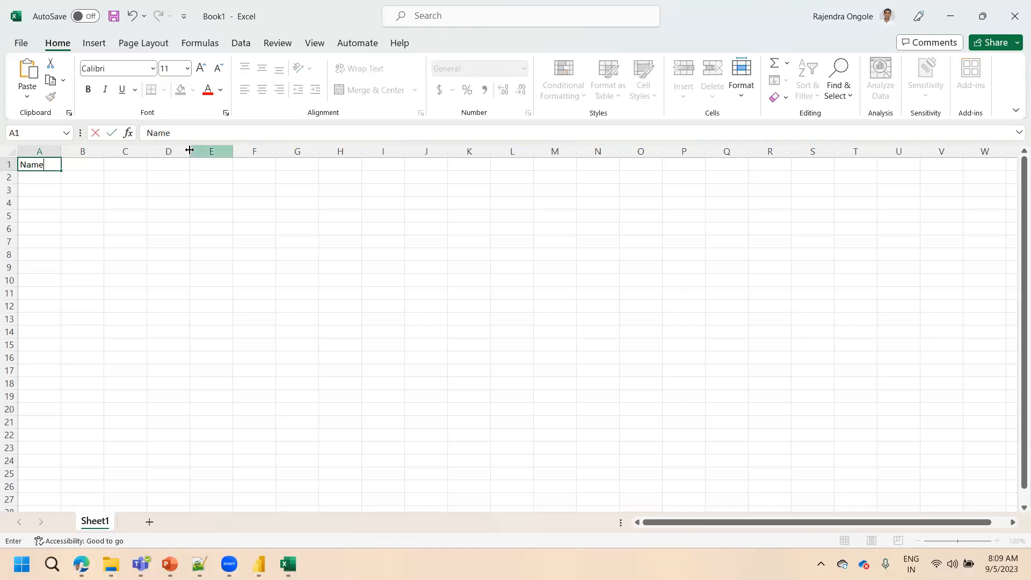
key(Tab)
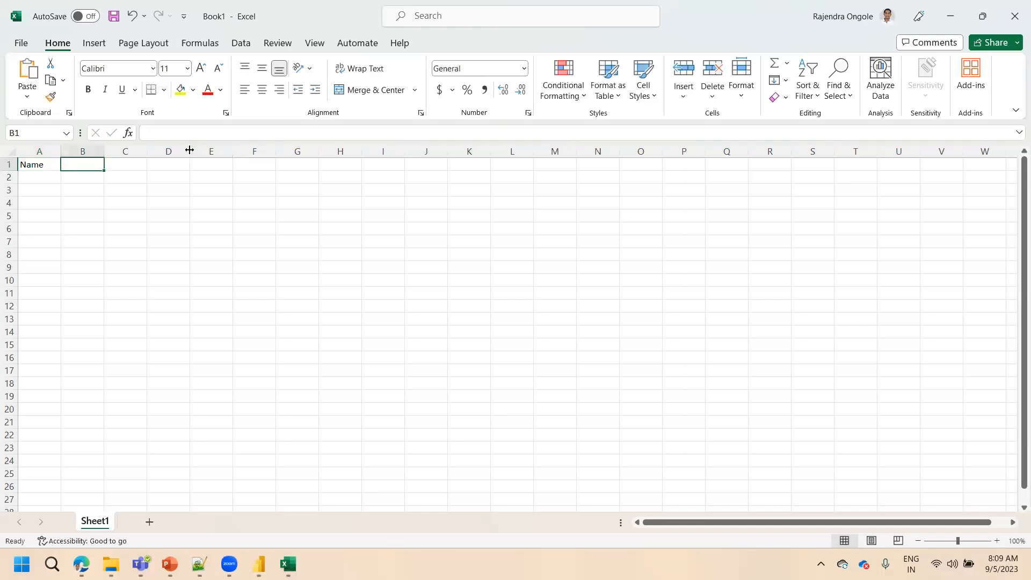
text(Skillset)
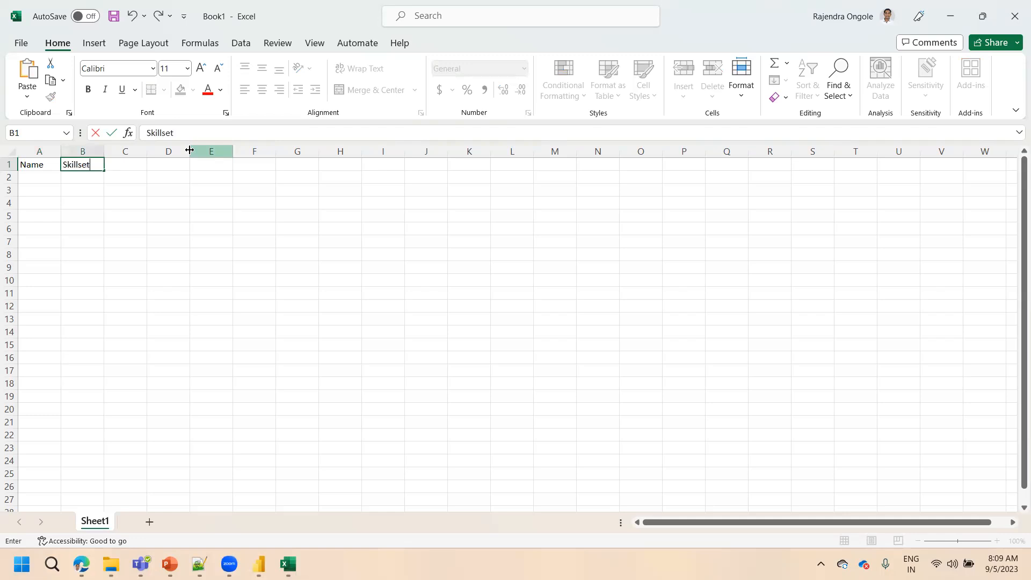
key(Return)
Fill row 2 with the first person's name and the combined skills Power BI,SQL,Pyspark
text(Varun)
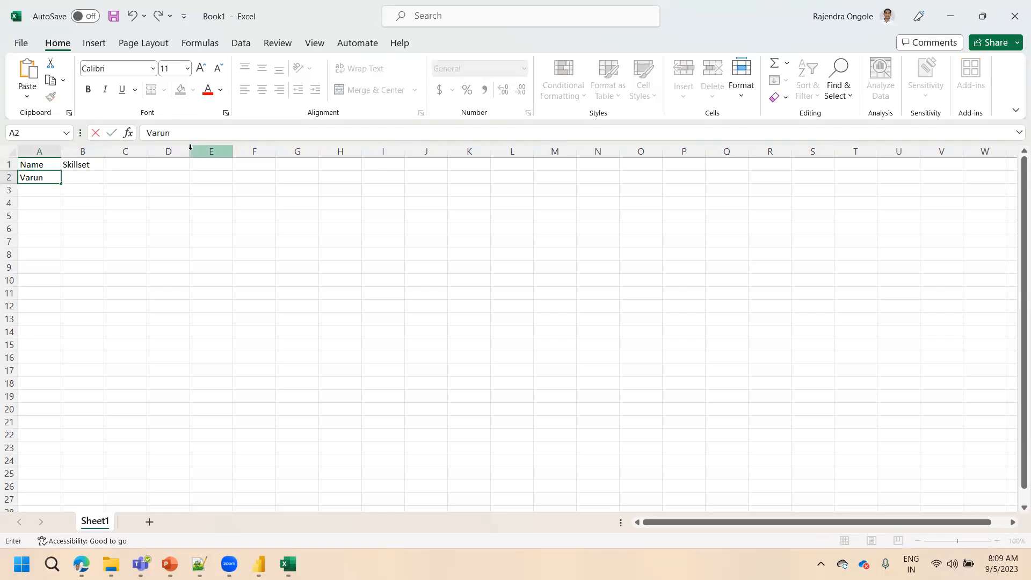
key(Tab)
text(Power)
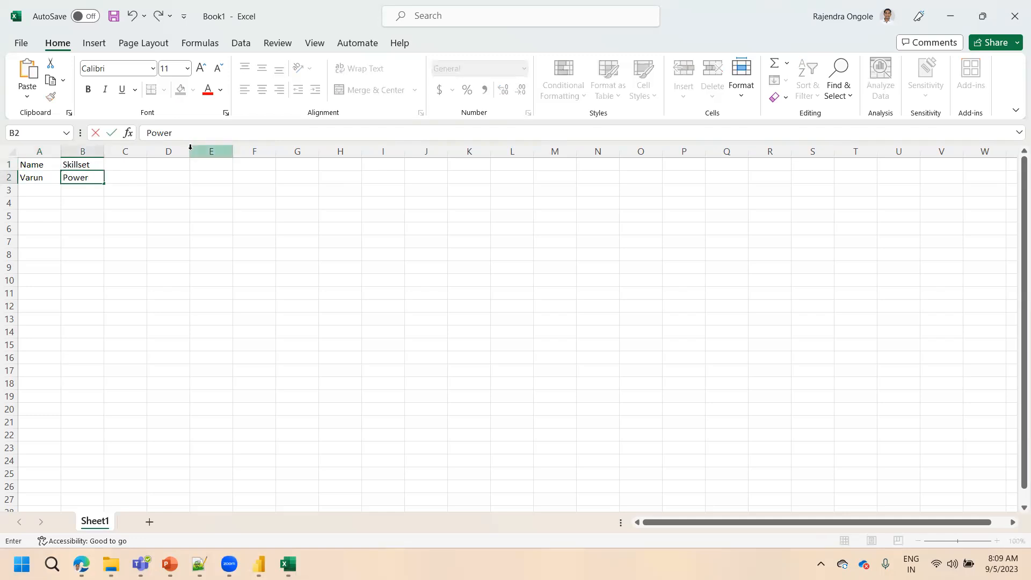
text( BI,SQL,Pyspakrk)
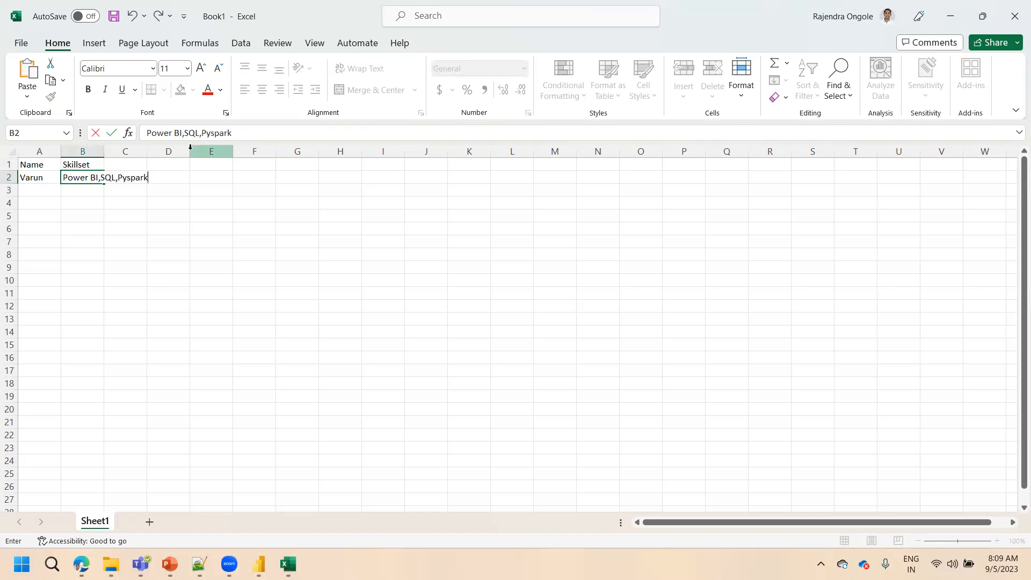
key(Return)
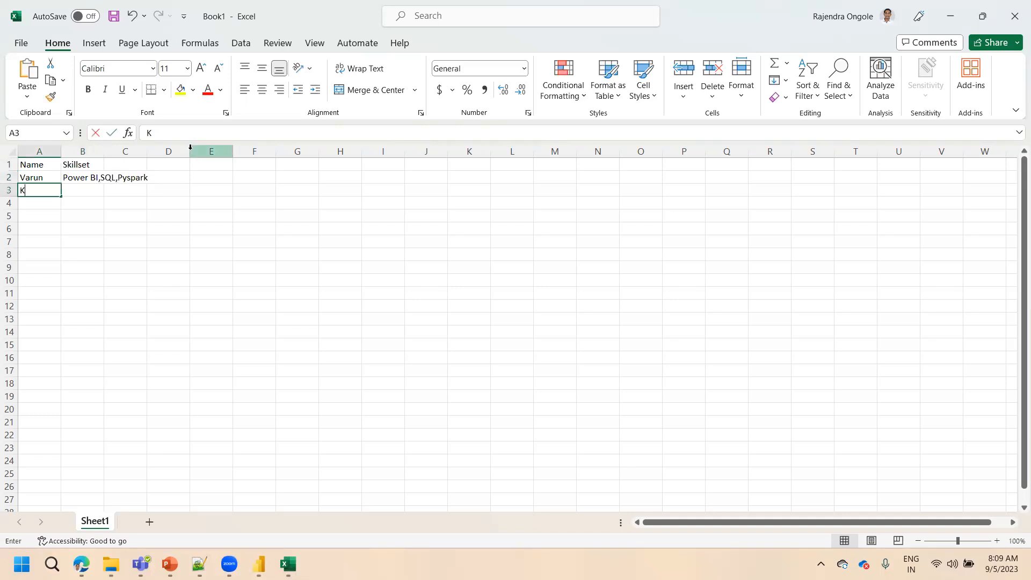
Fill row 3 with the second person's name and the combined skills Power BI,SQL
text(Kiran)
key(Tab)
text(Power BI,SQL)
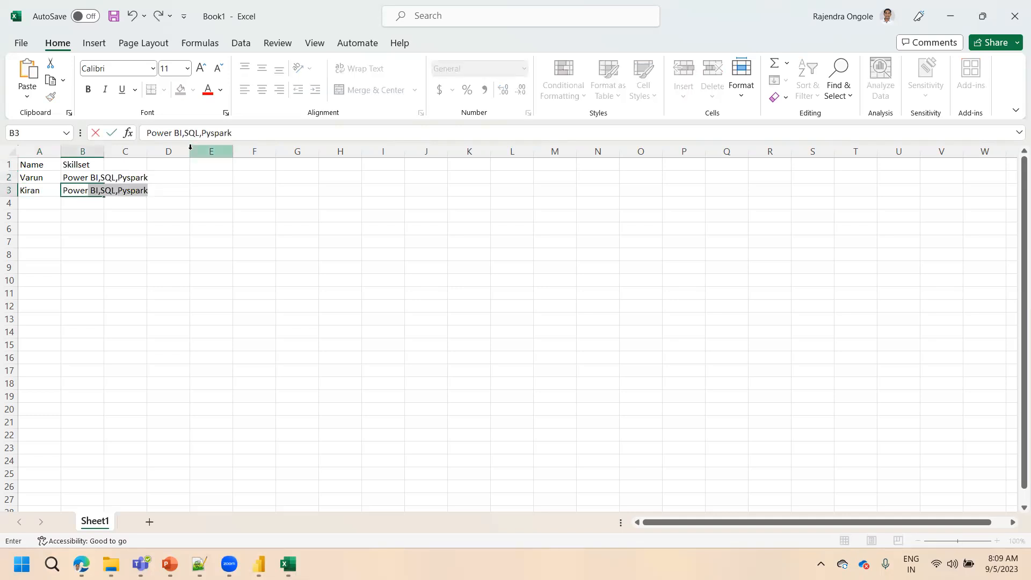
text(,)
key(BackSpace)
key(BackSpace)
key(Return)
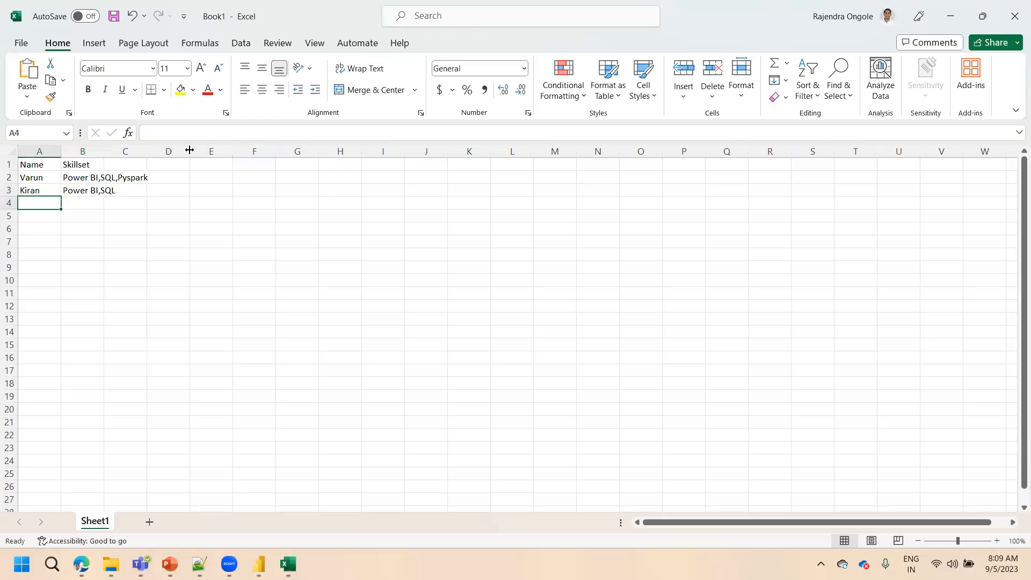
Fill row 4 with the third person's name and the combined skills Glue, AWS
text(Priya)
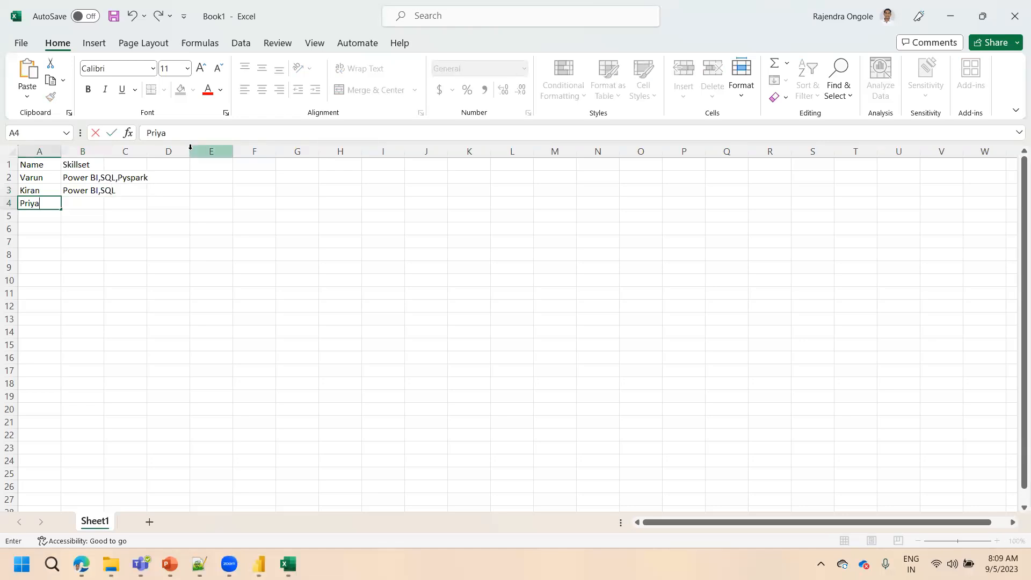
key(BackSpace)
key(BackSpace)
key(BackSpace)
key(BackSpace)
key(BackSpace)
text(Kumar)
key(Tab)
text(P)
key(BackSpace)
text(Glue, AWS)
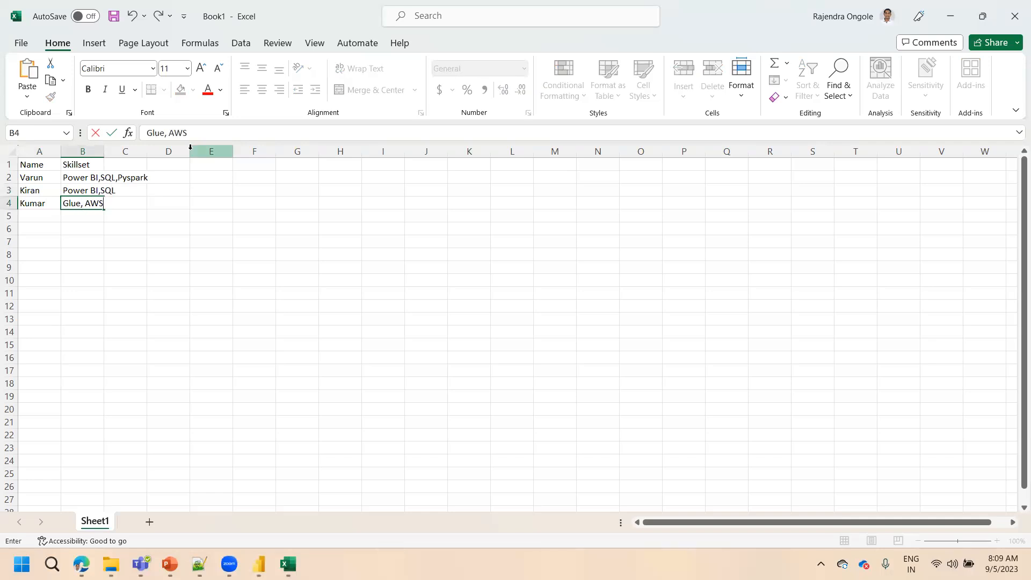
key(Return)
Fill row 5 with the fourth person's name and the combined skills Power BI, PostgreSQL
text(pi)
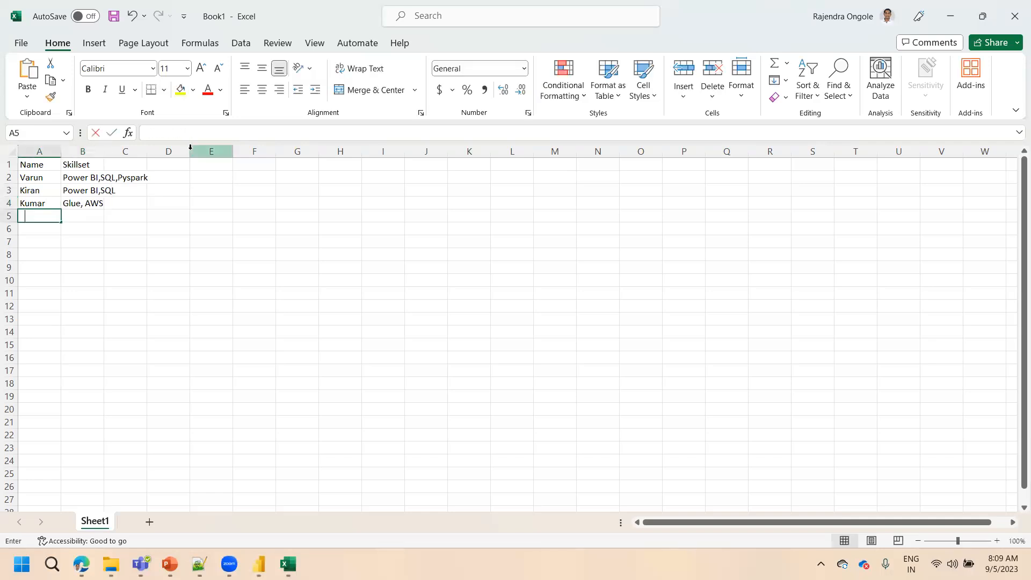
key(BackSpace)
key(BackSpace)
text(PI)
key(BackSpace)
text(riya)
key(Tab)
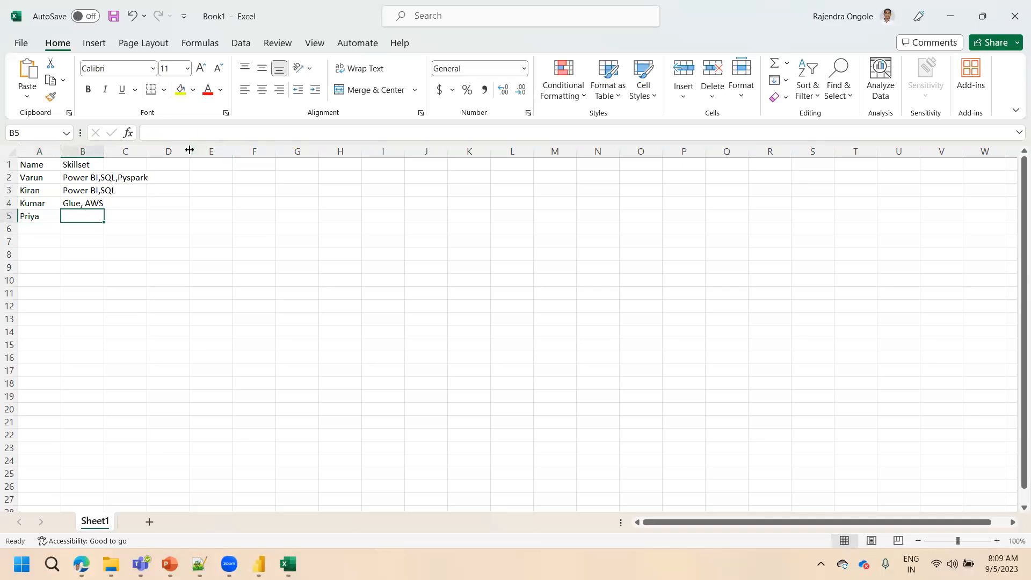
text(Power BI,)
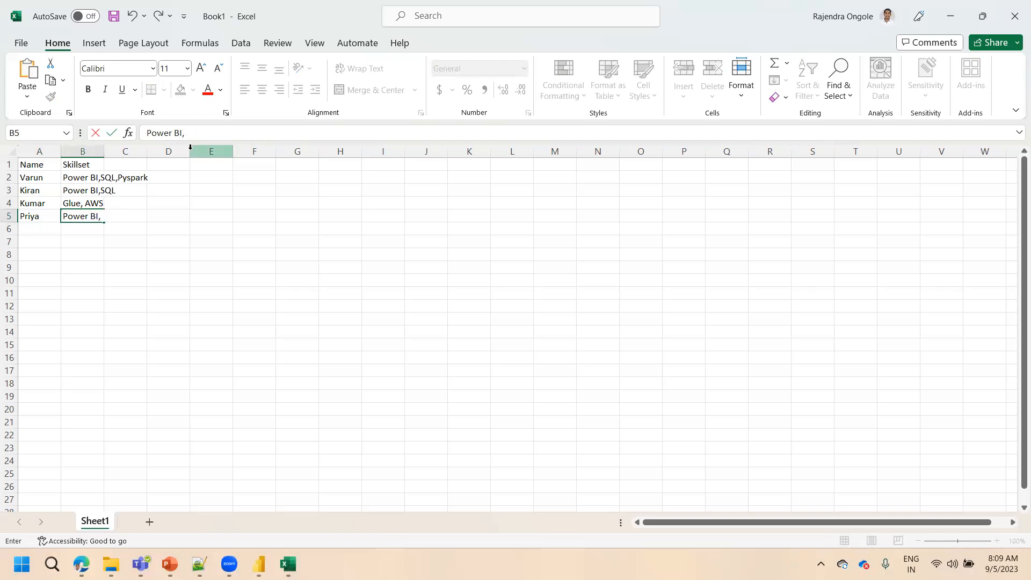
text( PostgreSQL)
click(196, 241)
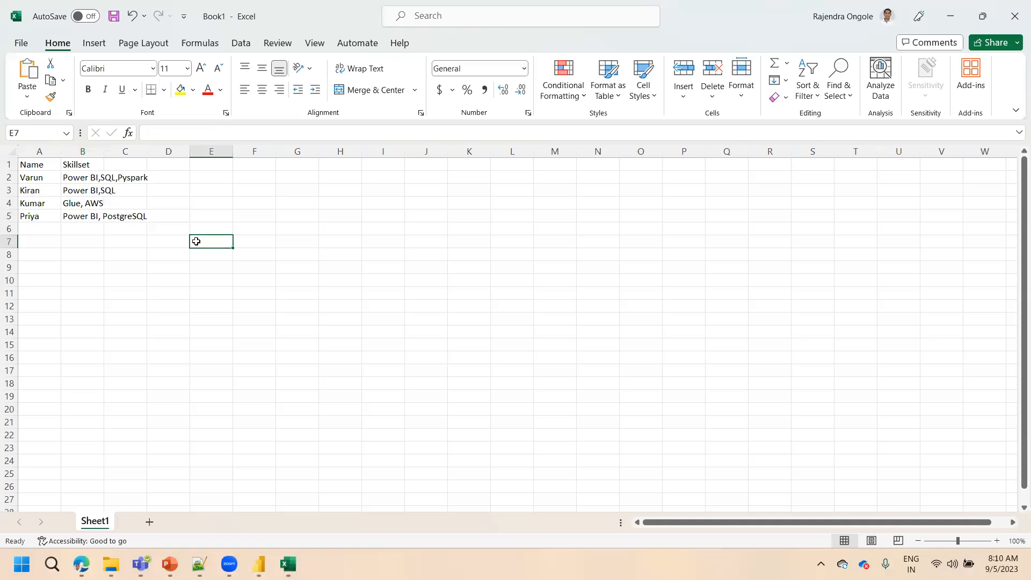
Switch to the Power Query Editor and review the Name and SkillSet columns of the Skillset query
click(259, 564)
click(334, 502)
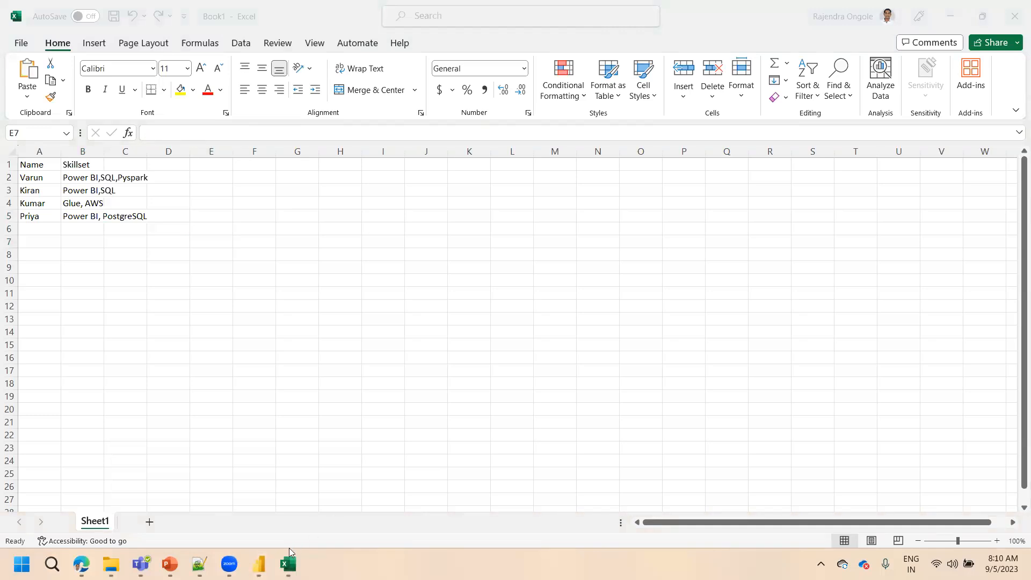
mouse_move(258, 563)
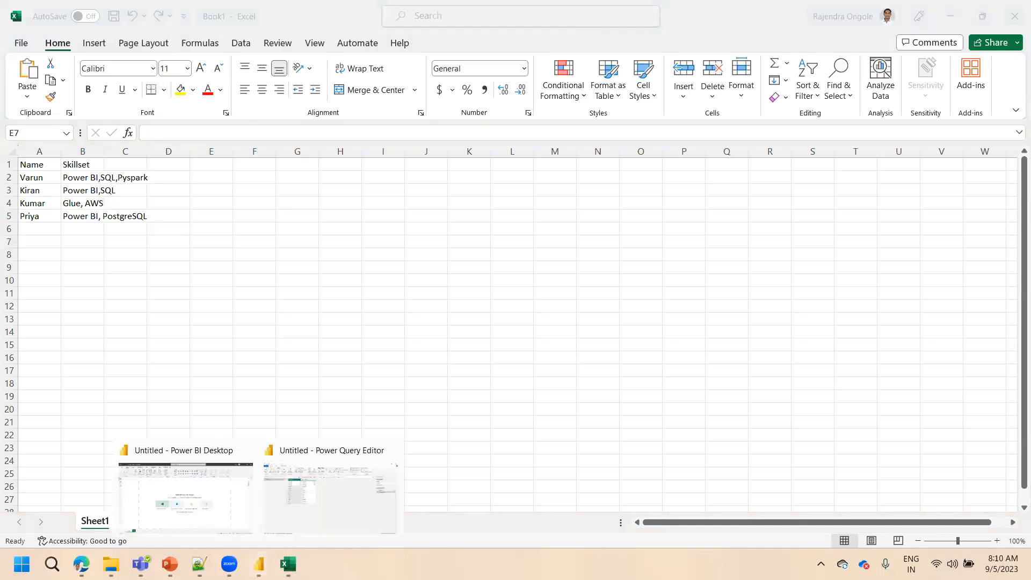
click(325, 518)
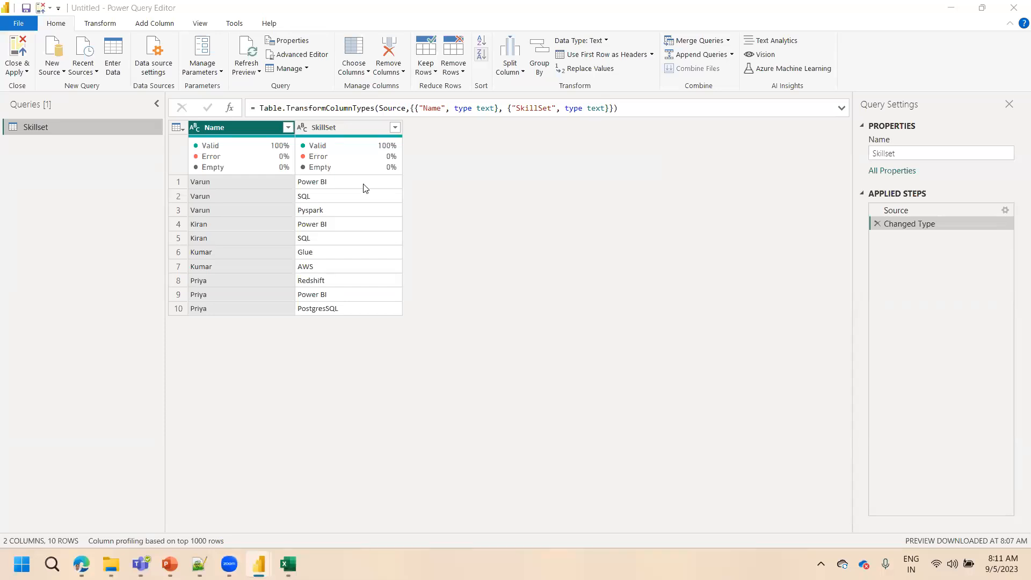
click(249, 138)
click(325, 135)
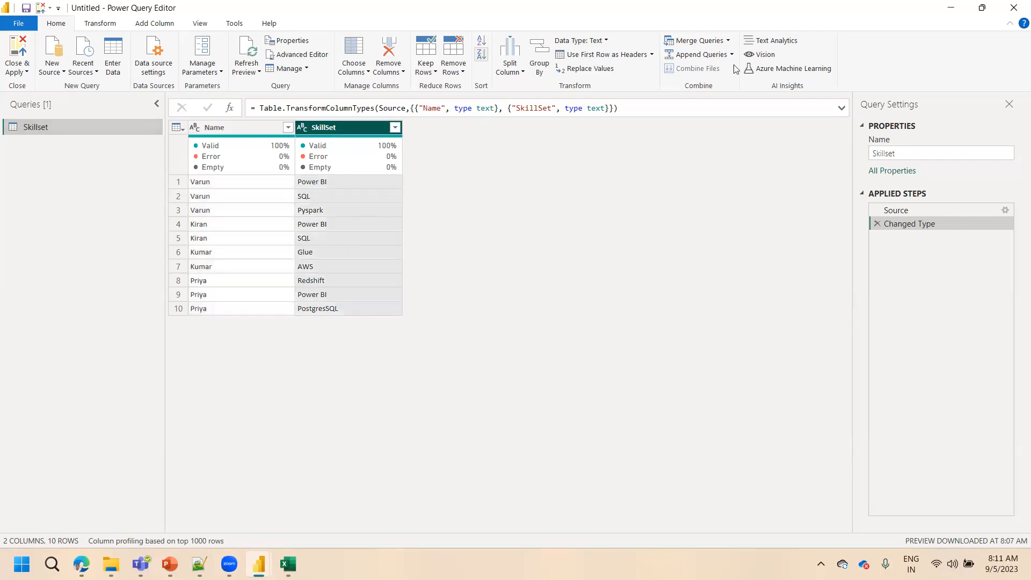
Place the Excel window beside the Skillset query to compare both layouts, and return to the Power Query Editor
key(alt+Tab)
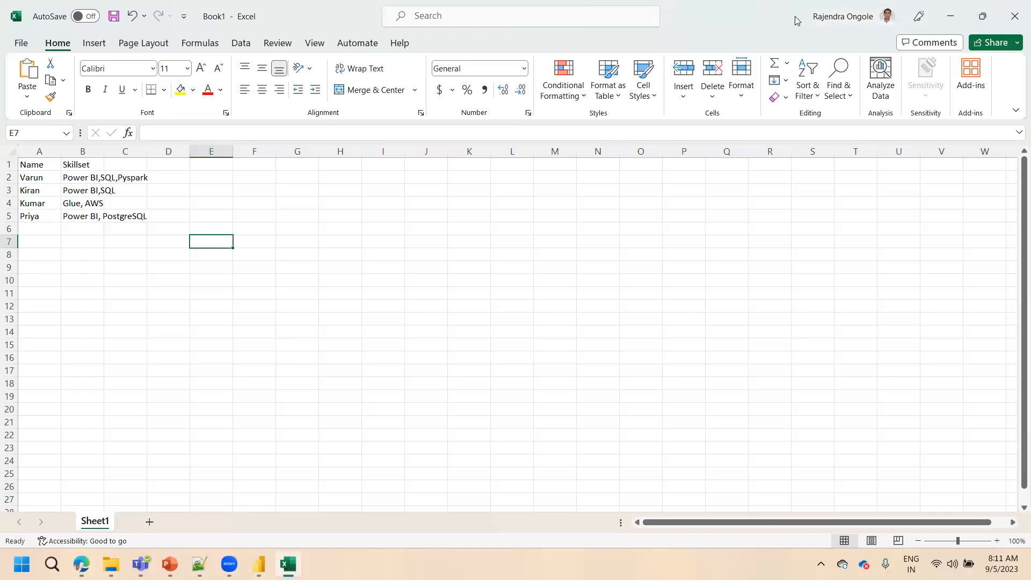
drag(796, 21, 919, 94)
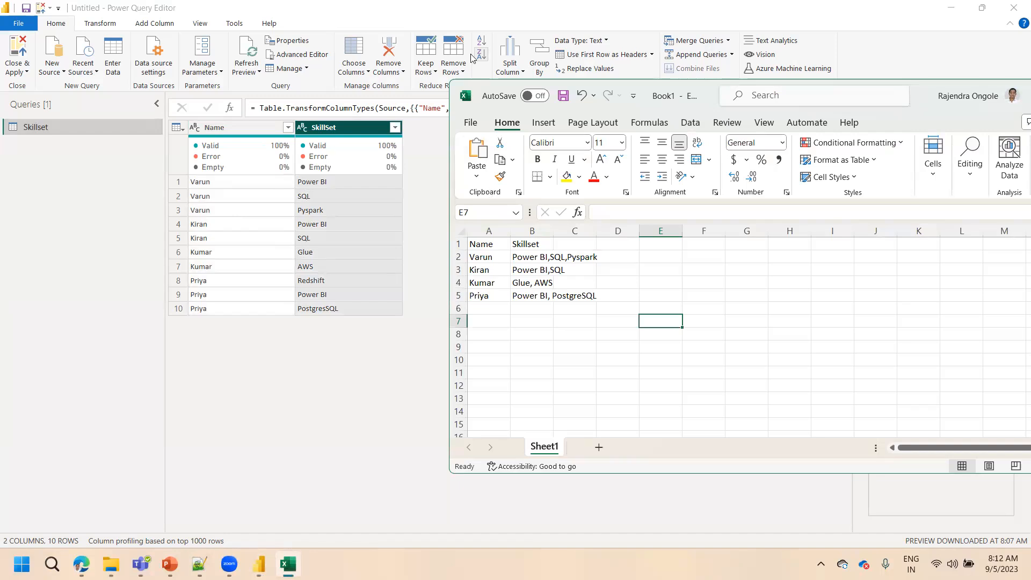
click(286, 388)
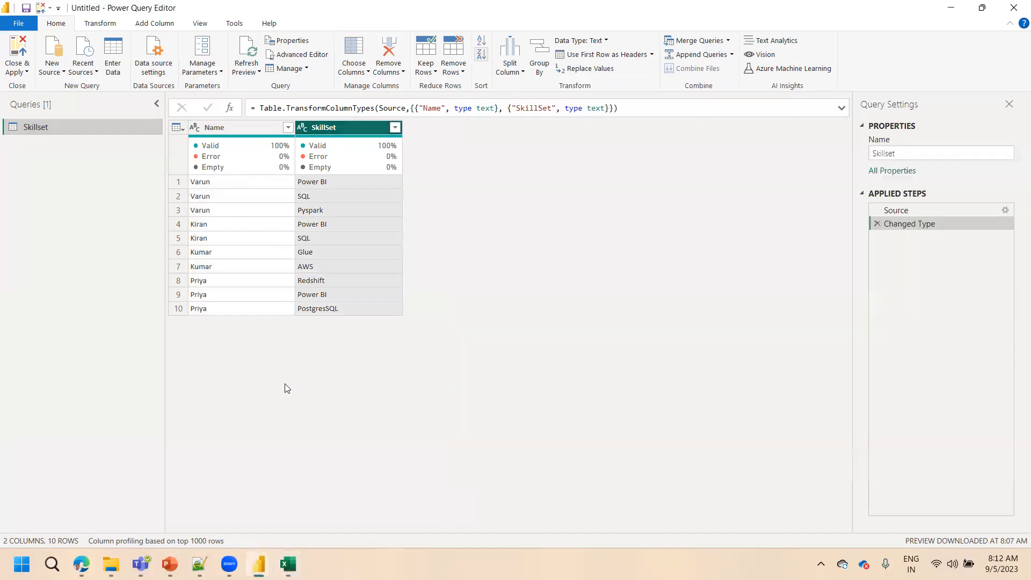
Open the Group By settings for the Name column, view the Advanced options and keep Basic mode
click(224, 127)
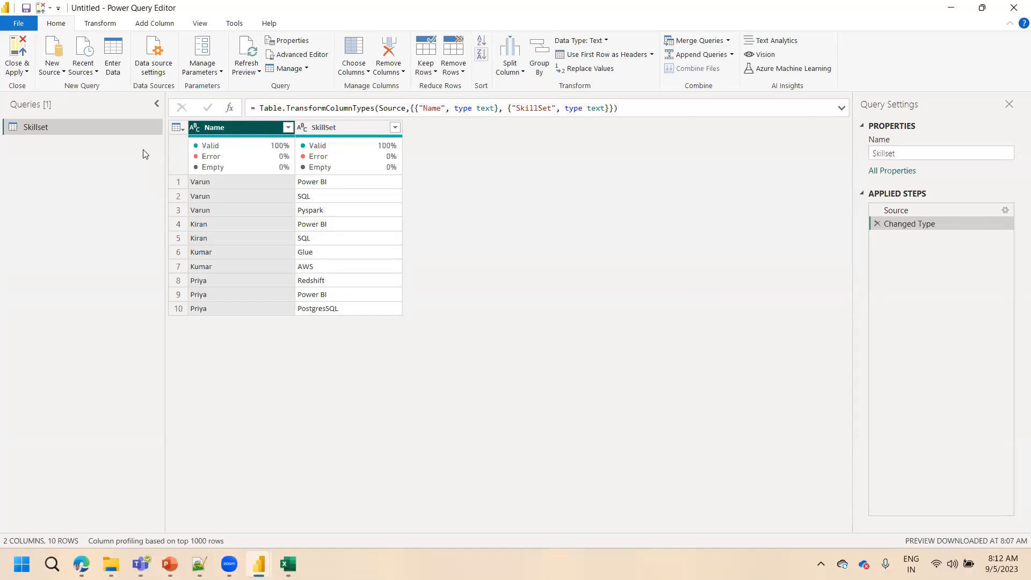
click(101, 24)
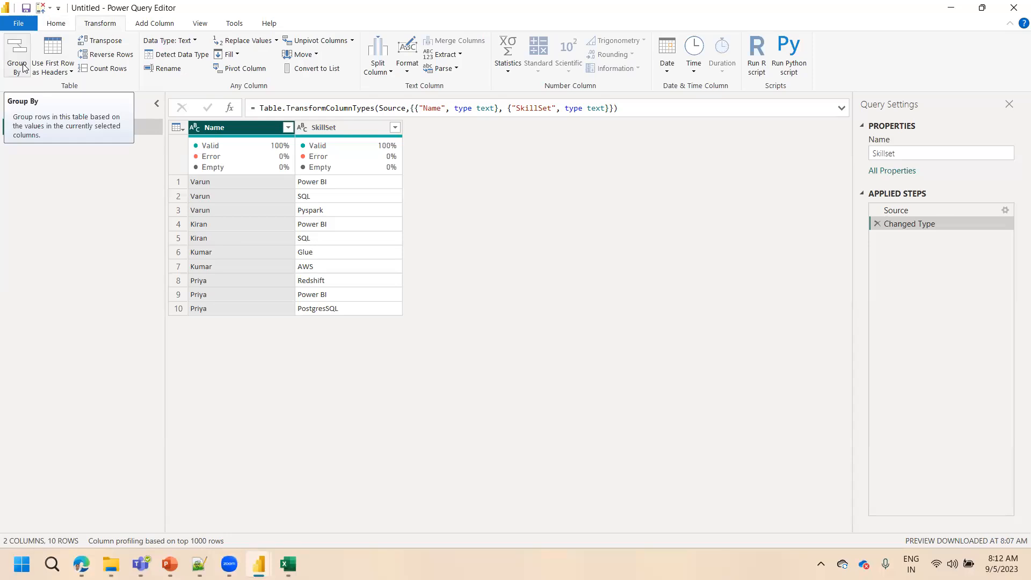
right_click(231, 127)
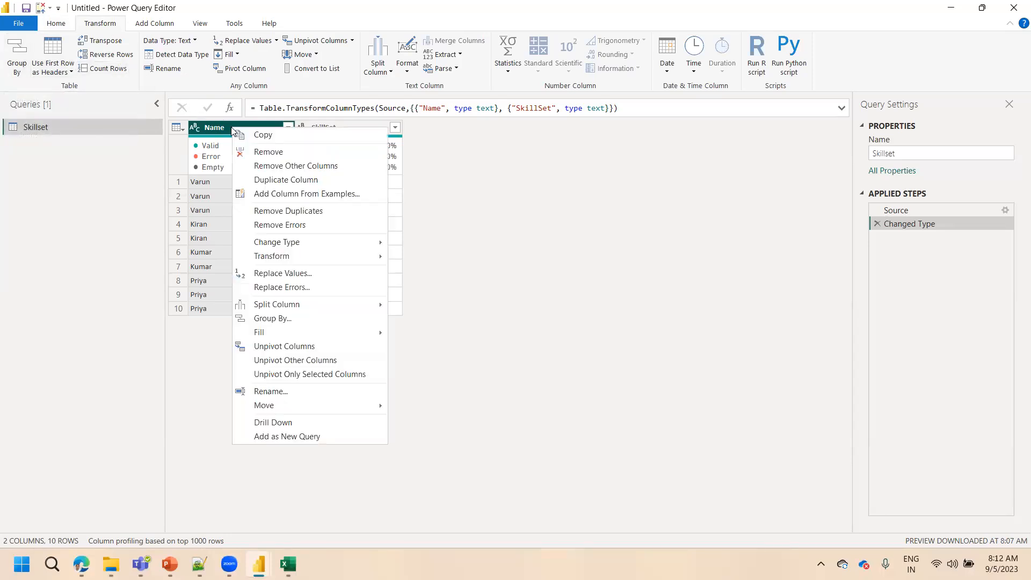
click(292, 325)
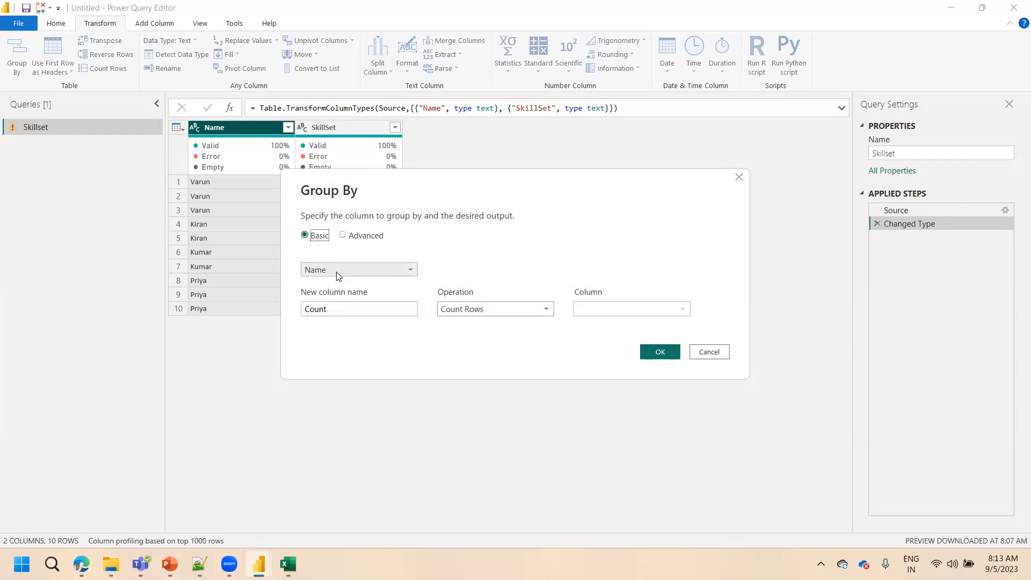
click(344, 236)
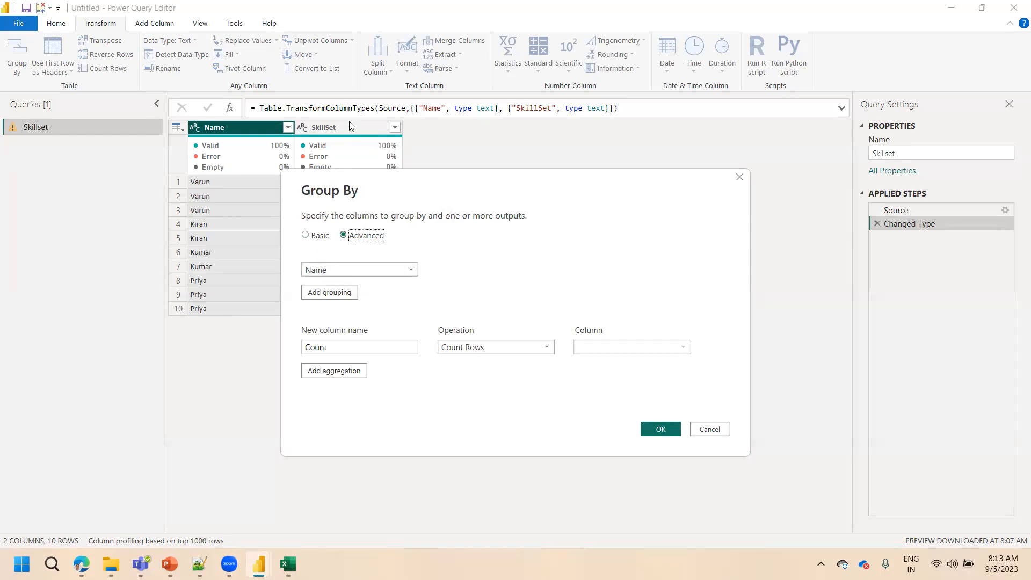
click(319, 237)
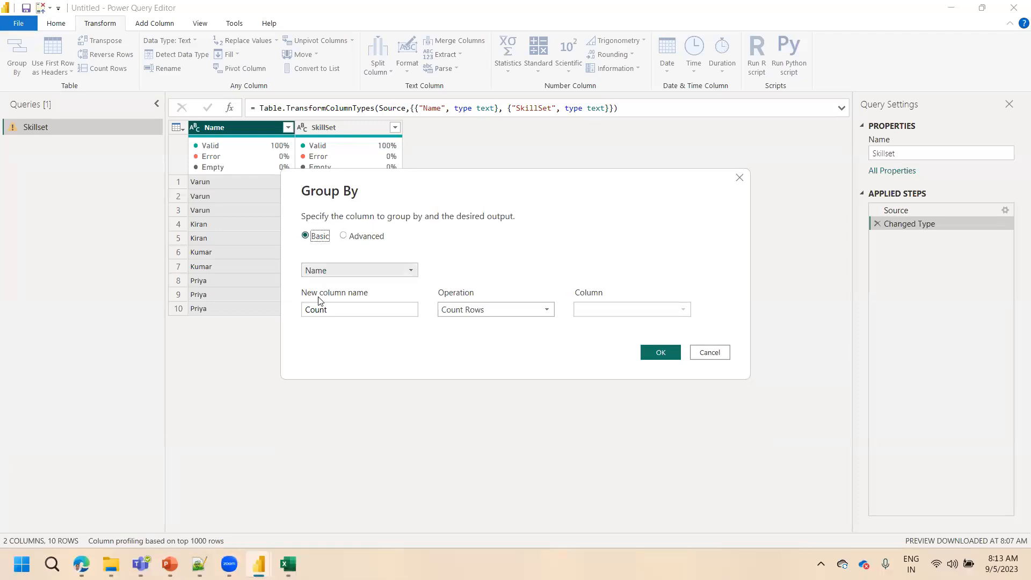
Name the new grouped column Skill, move the Group By dialog clear of the data, and set the operation to All Rows
drag(340, 306, 291, 310)
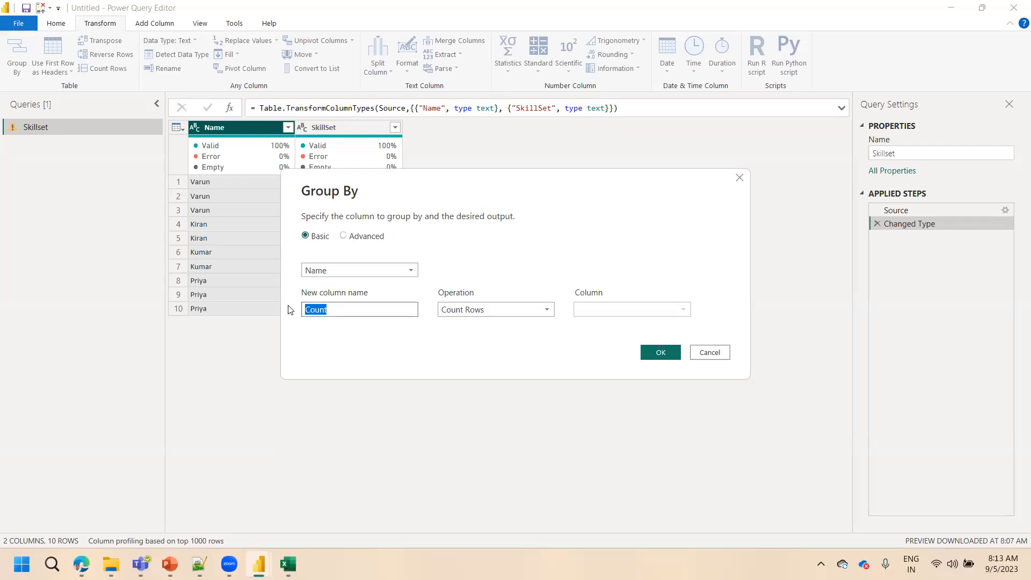
text(Skill)
click(470, 318)
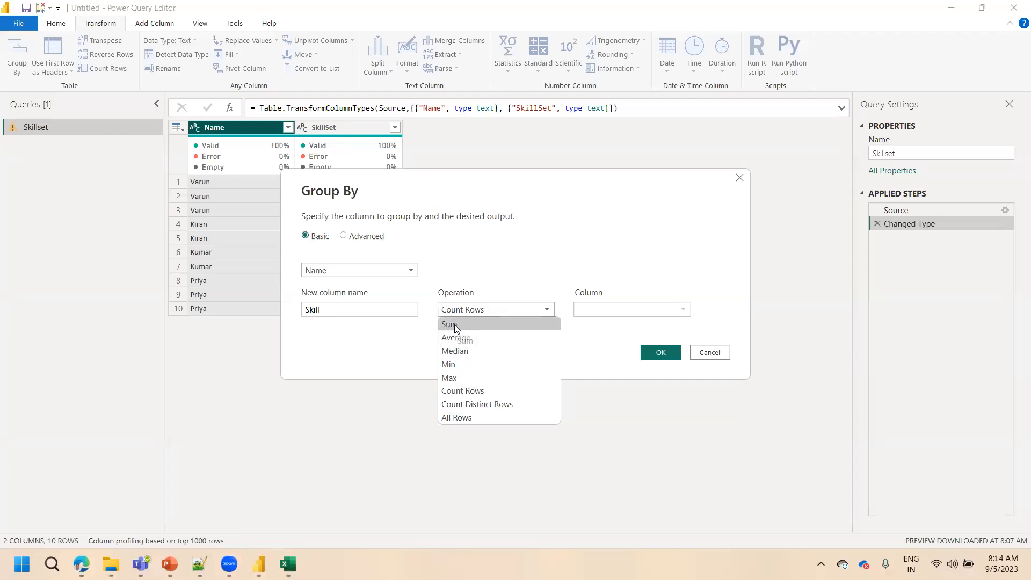
click(410, 195)
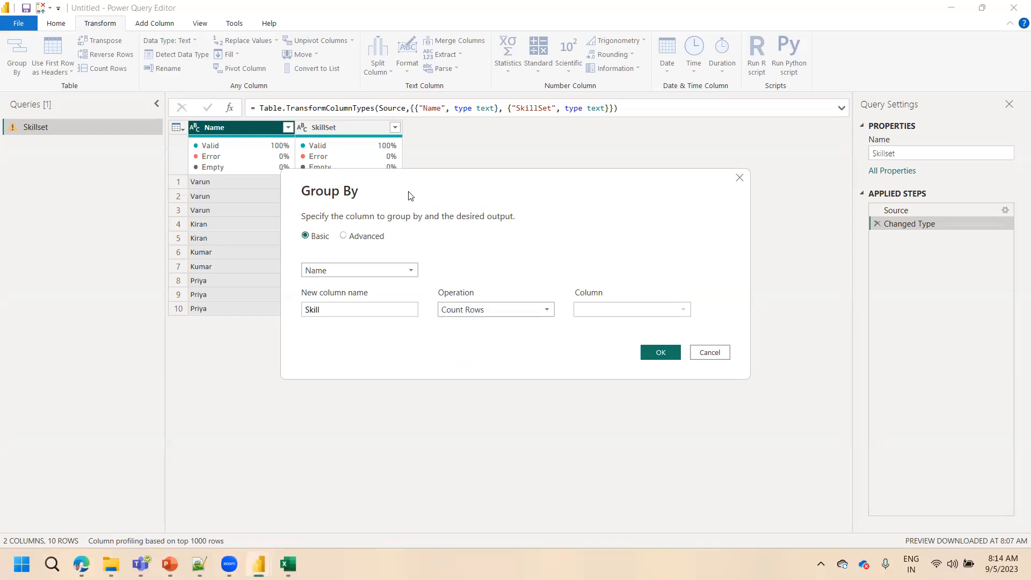
drag(428, 193, 623, 167)
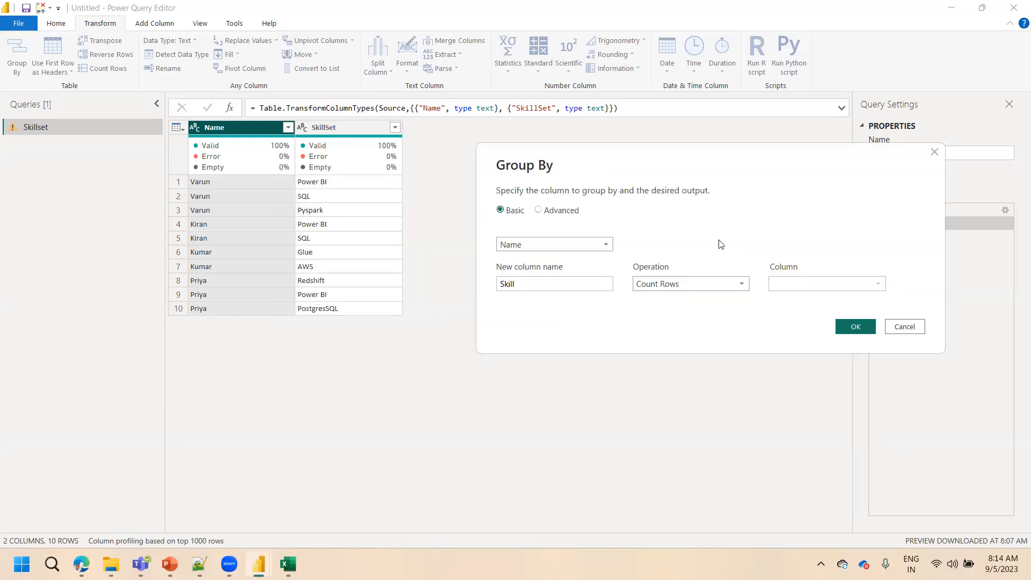
click(687, 285)
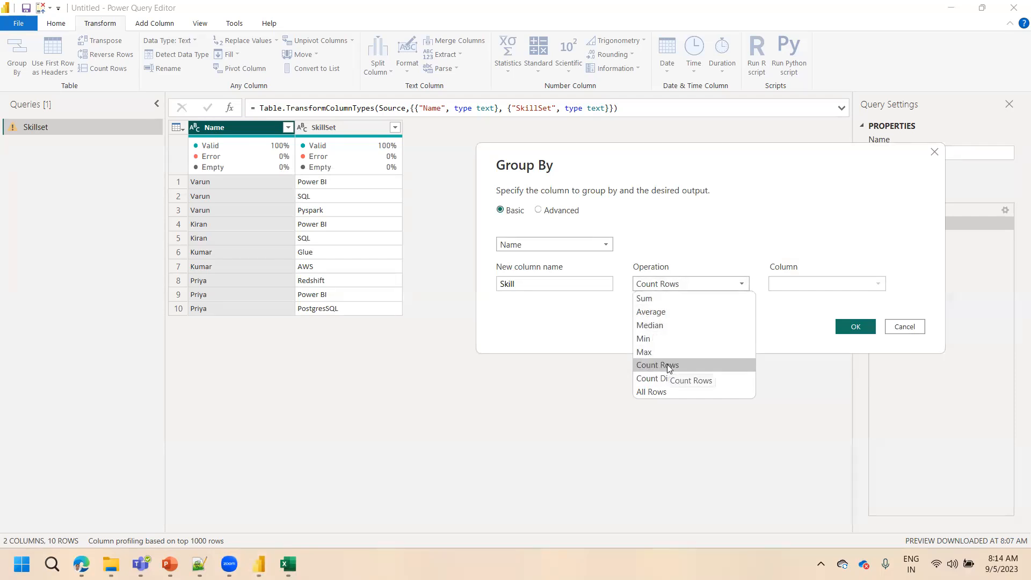
click(654, 392)
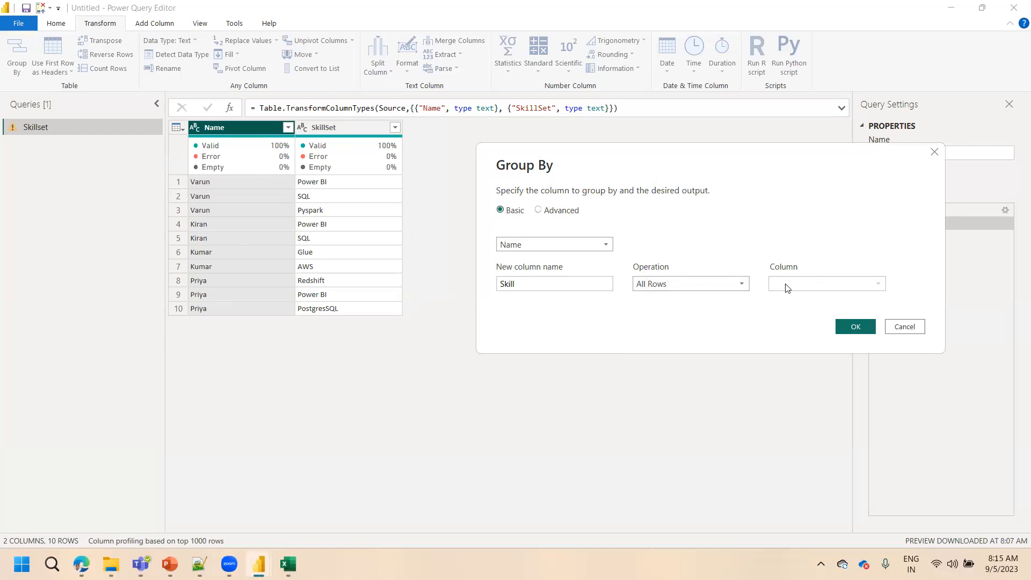
Try the Sum, Average and Max operations in the Group By settings and view the column choices for aggregation
click(722, 289)
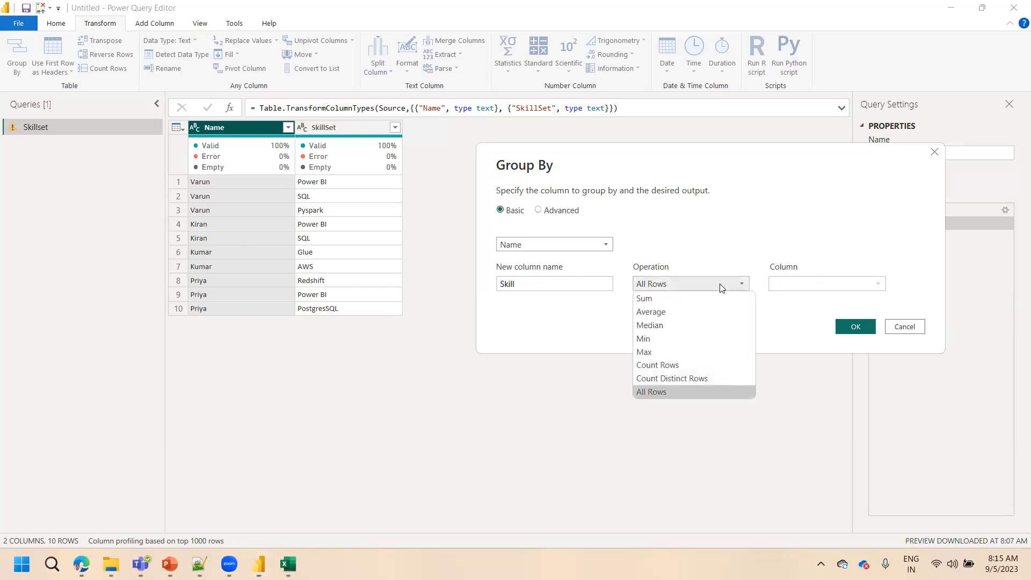
click(674, 303)
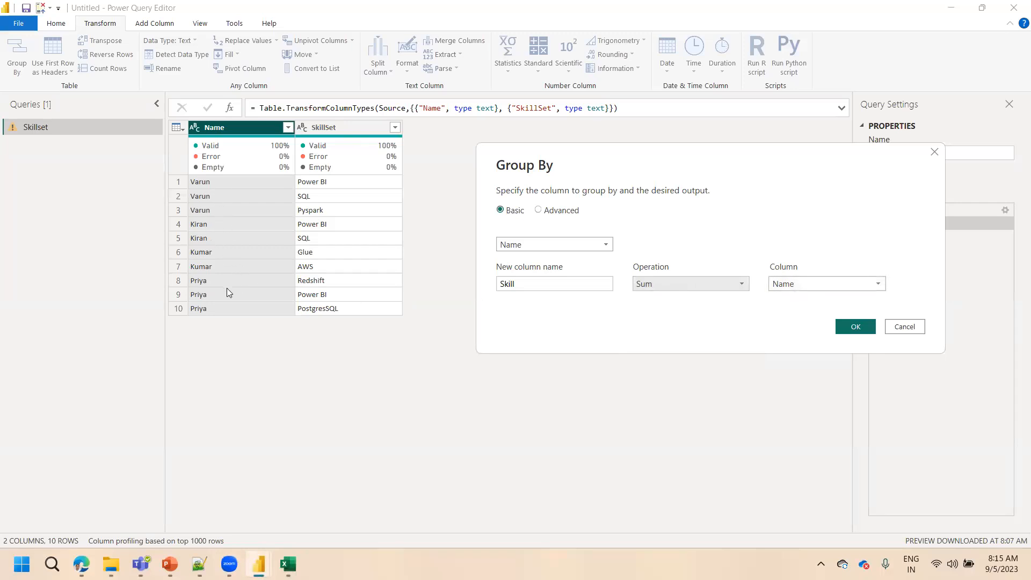
click(651, 279)
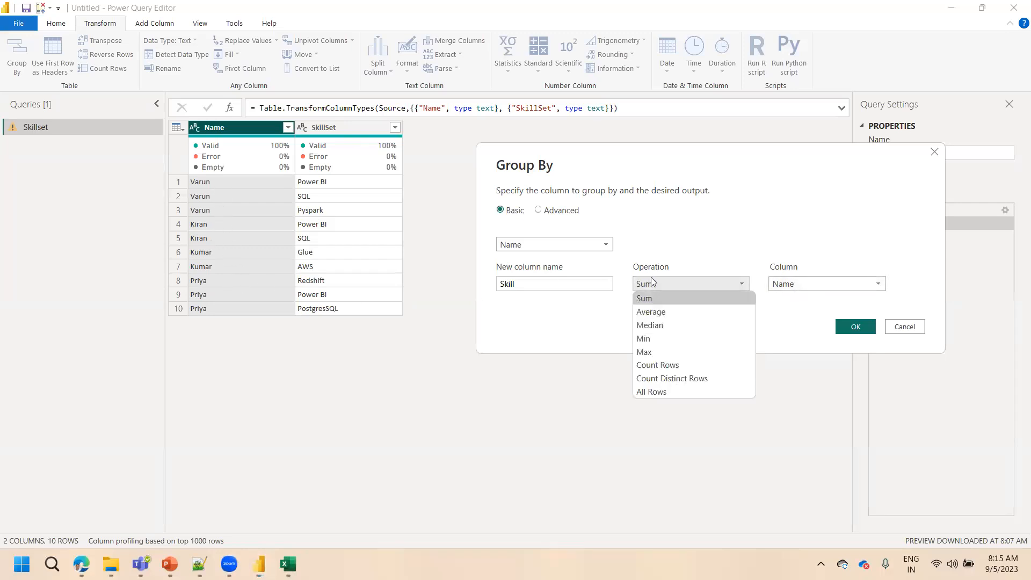
click(653, 312)
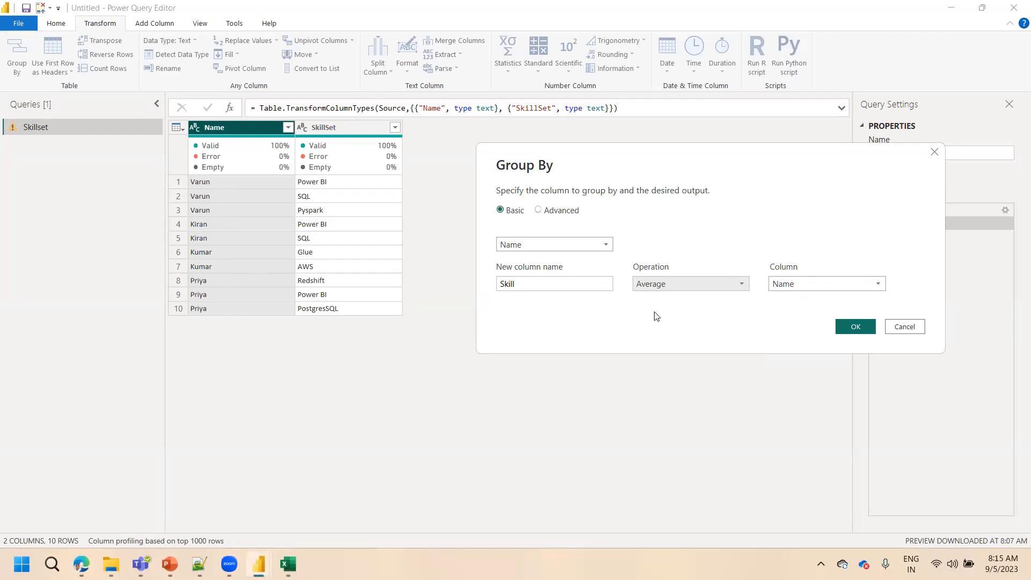
click(784, 283)
click(787, 284)
click(788, 286)
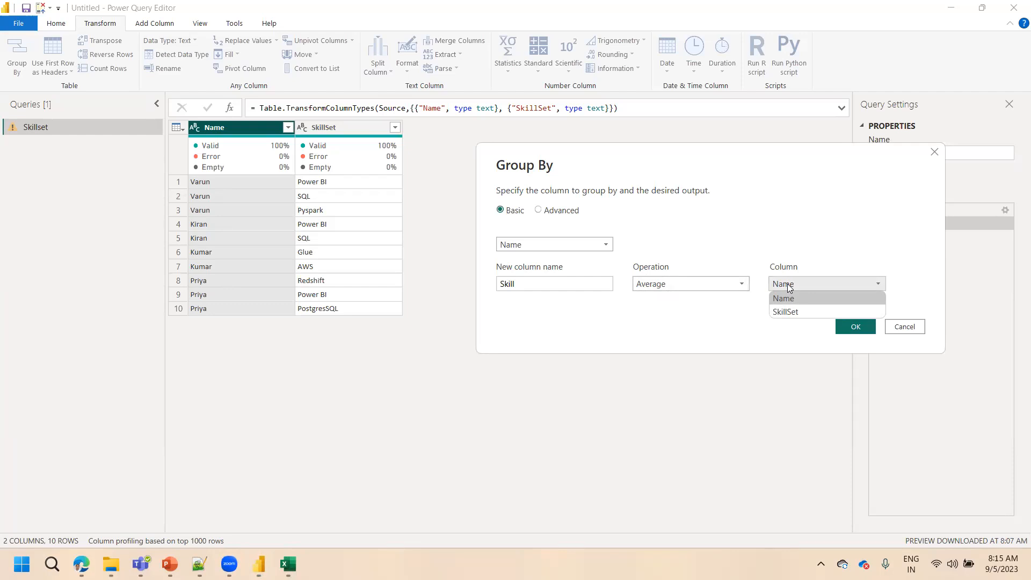
click(683, 284)
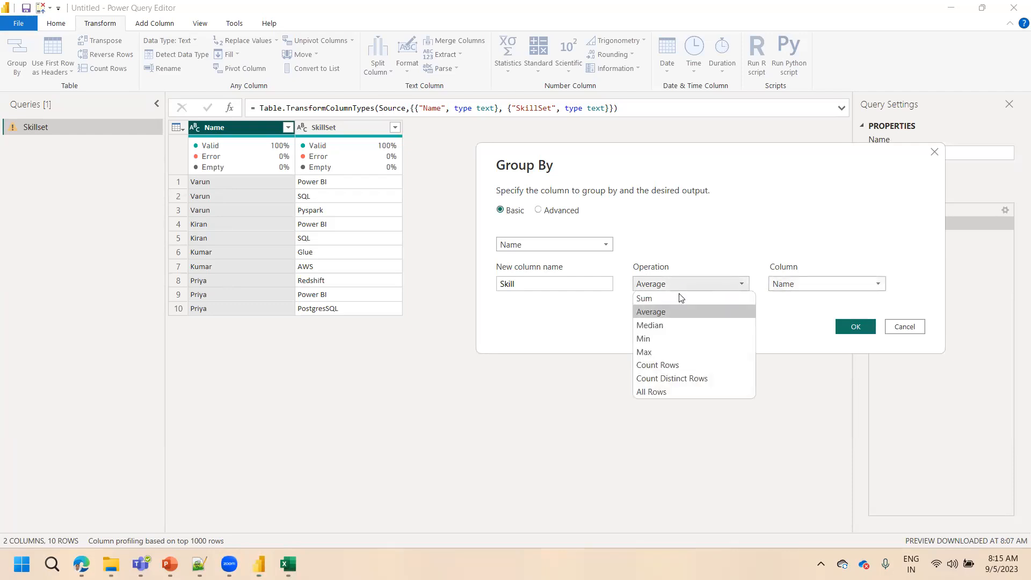
click(652, 350)
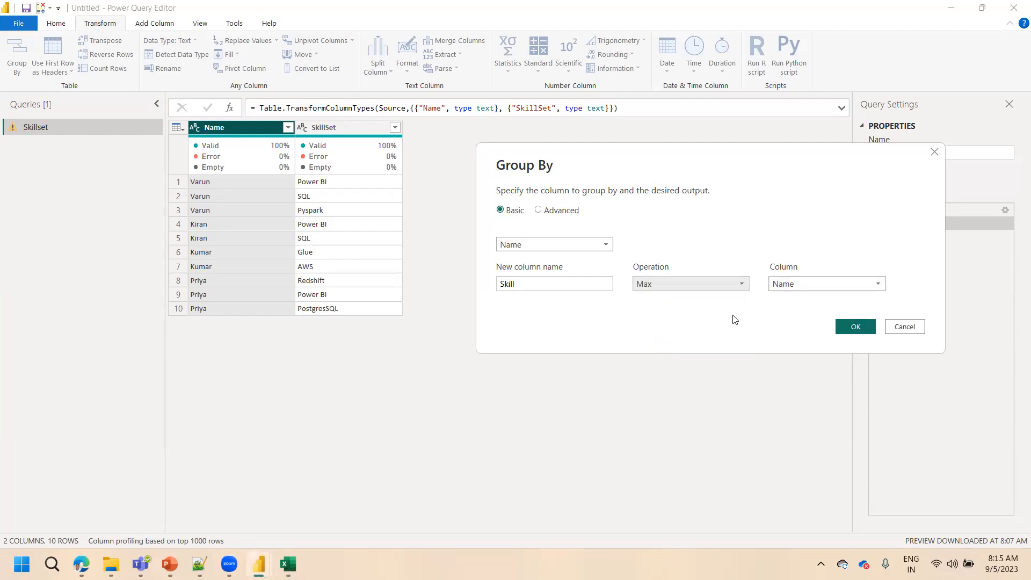
Set the Skill column's operation to All Rows and apply the grouping by Name
click(675, 285)
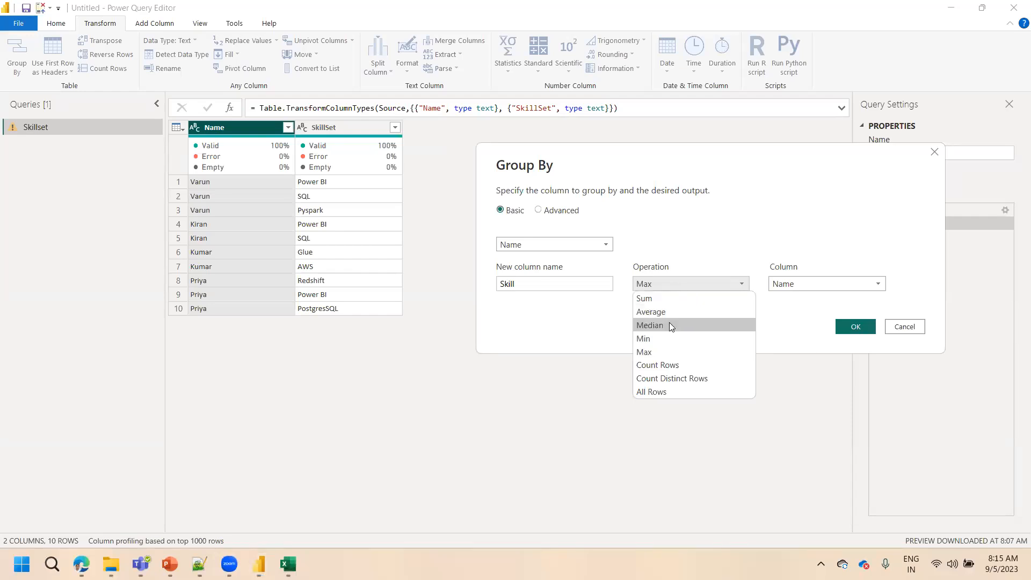
click(665, 391)
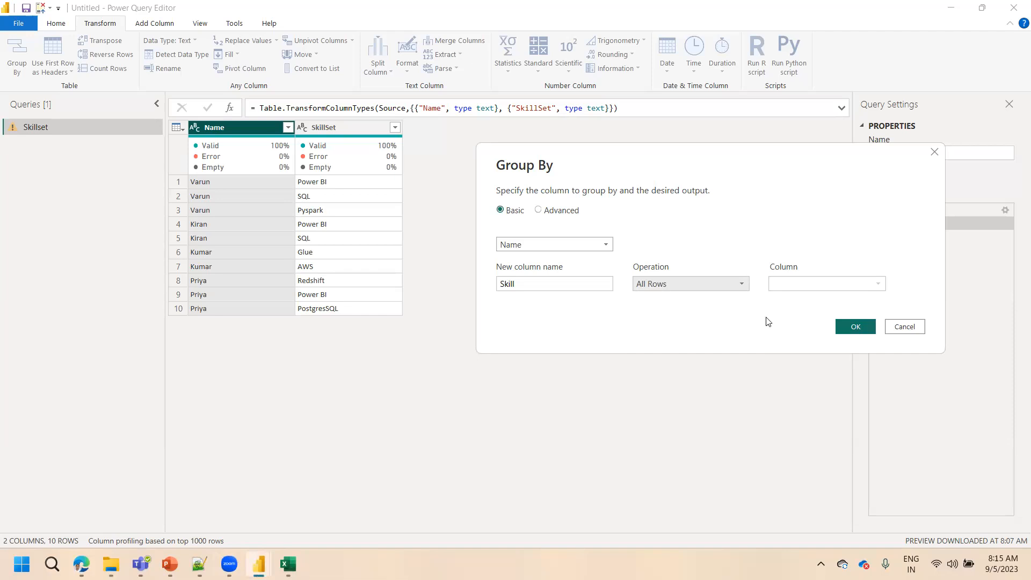
click(843, 326)
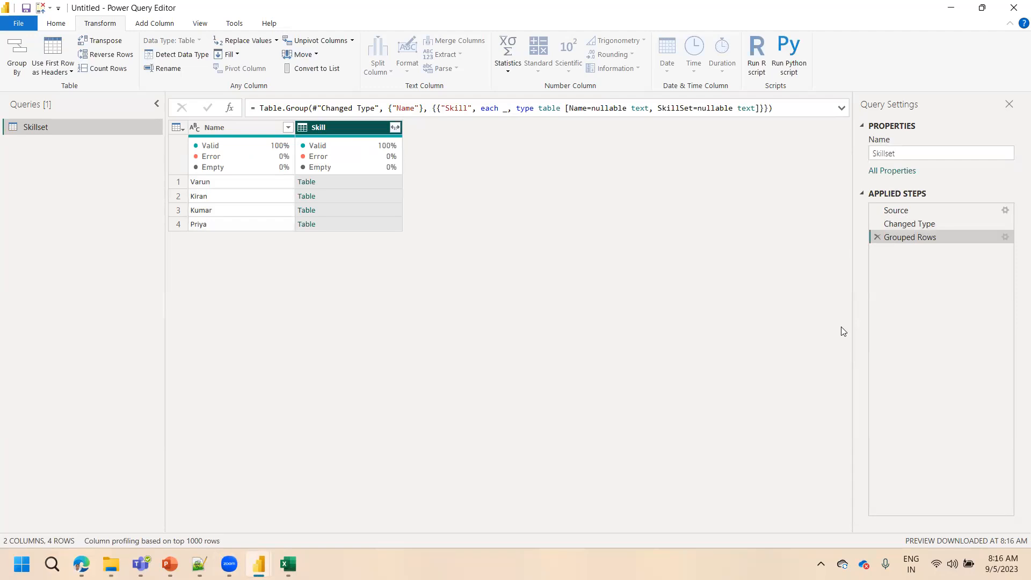
Preview the nested table in the Skill column for each person and compare it with the Name values
click(207, 184)
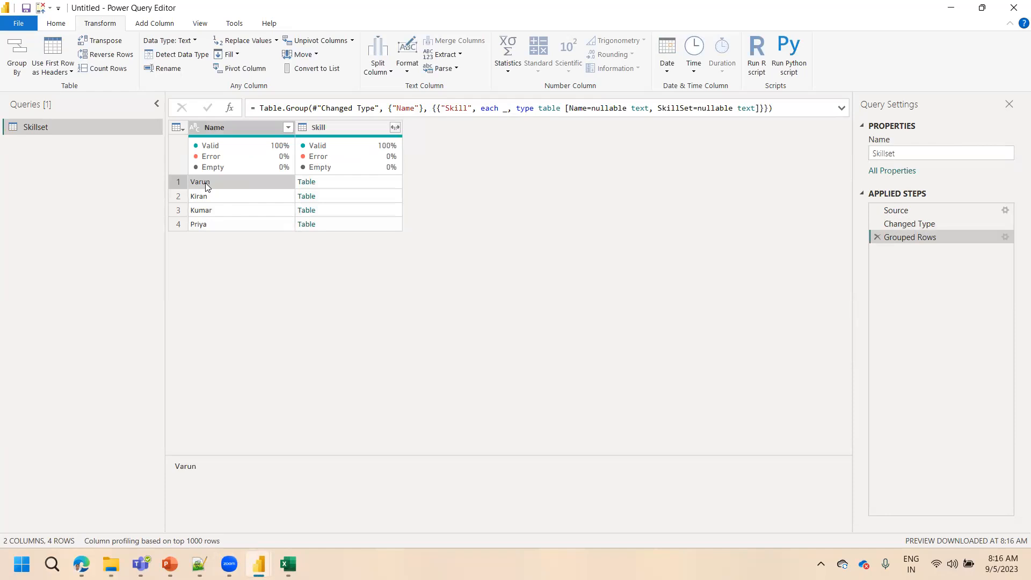
click(325, 182)
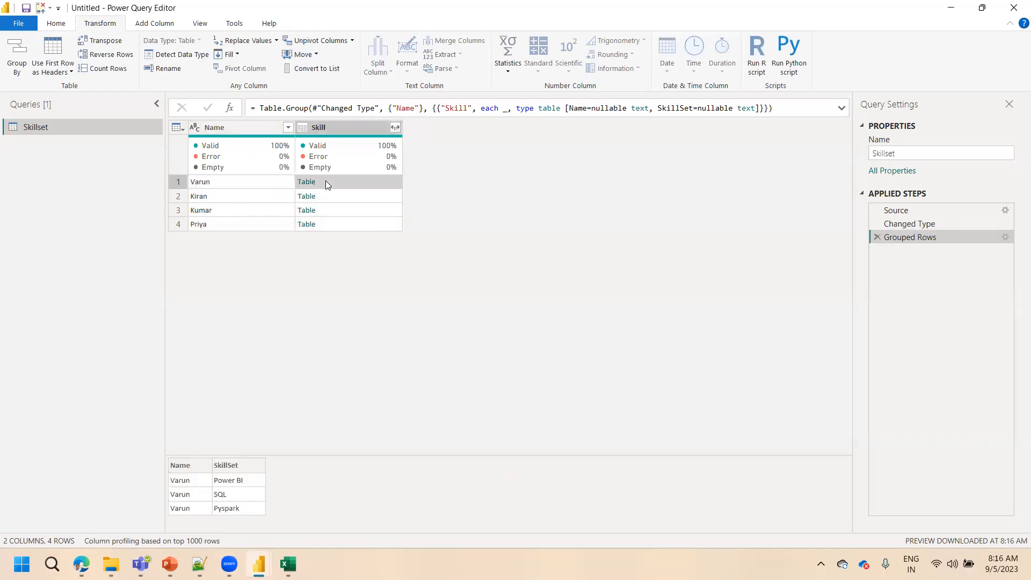
click(243, 201)
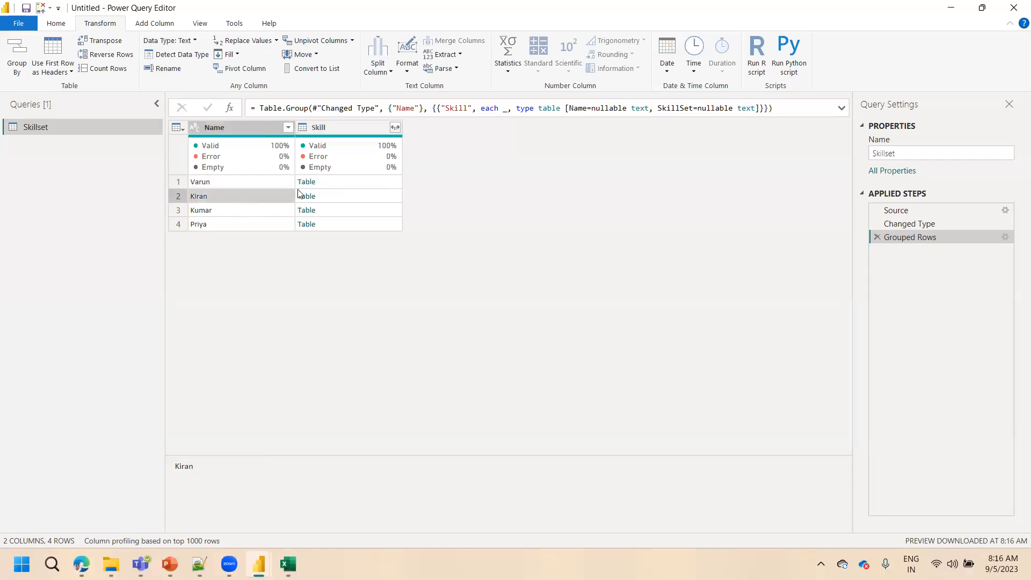
click(339, 197)
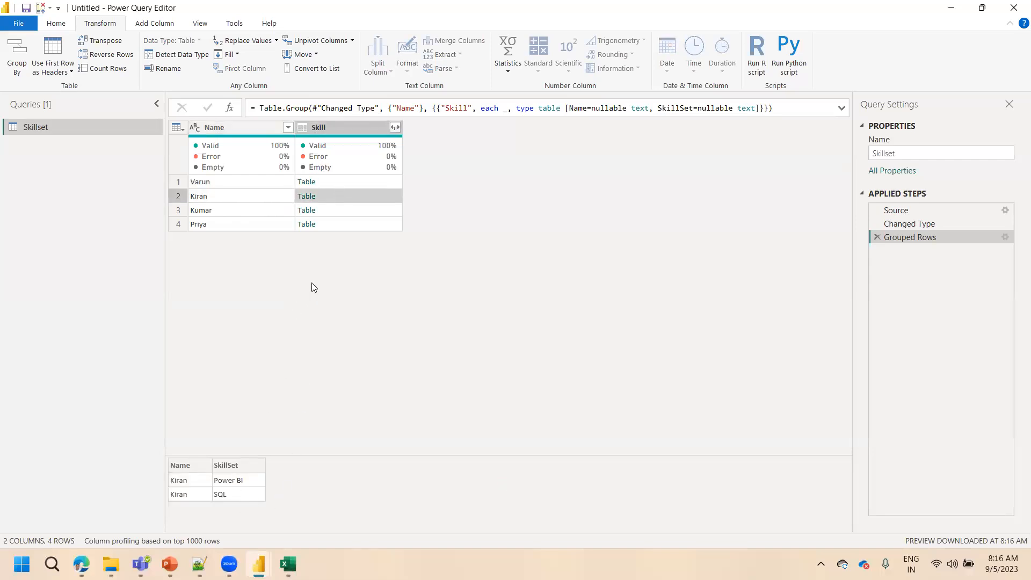
click(330, 211)
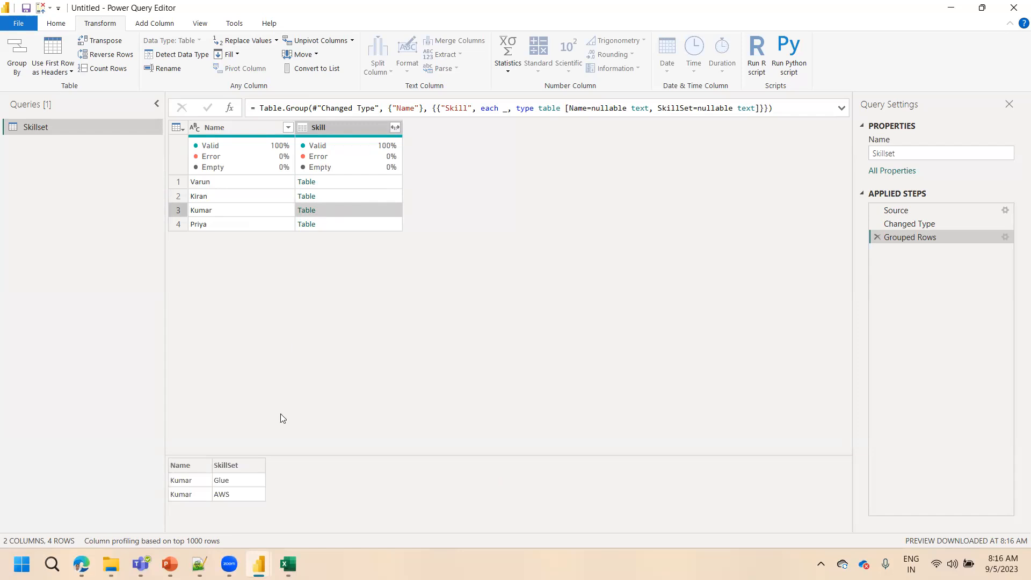
click(238, 221)
click(342, 224)
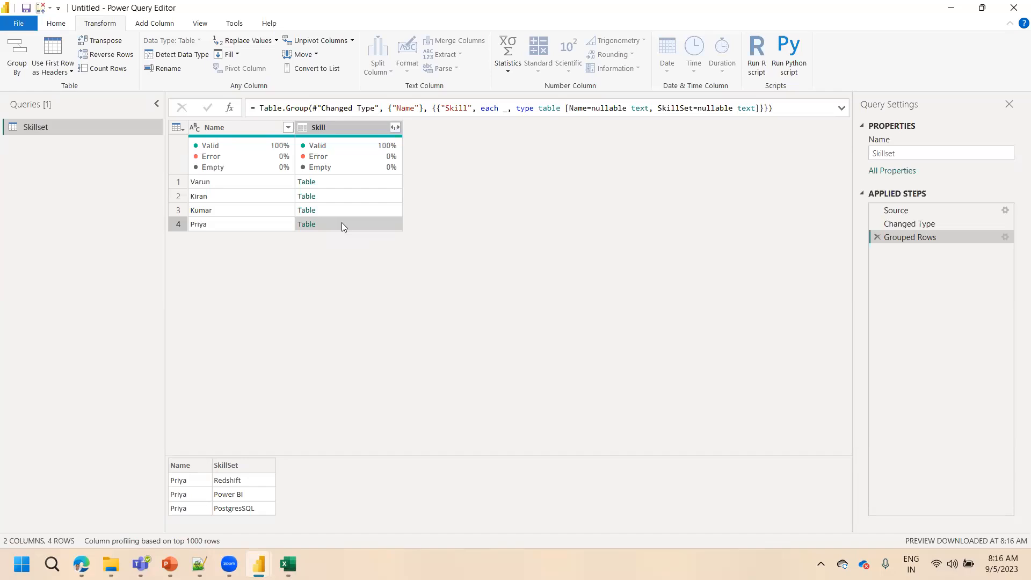
click(239, 186)
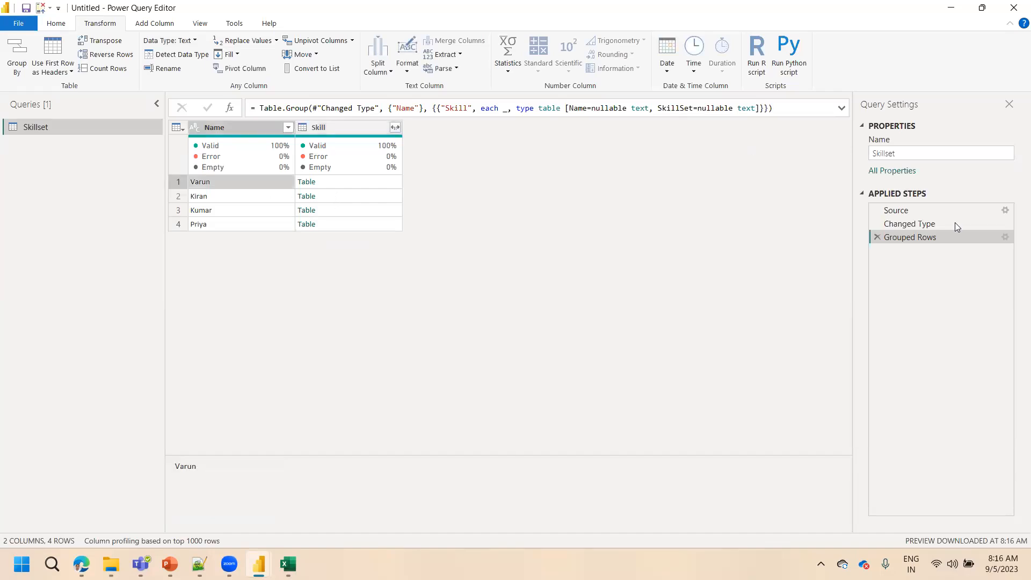
Reopen the Grouped Rows settings, review the Skill column name and operation choices, and confirm with All Rows
click(1003, 237)
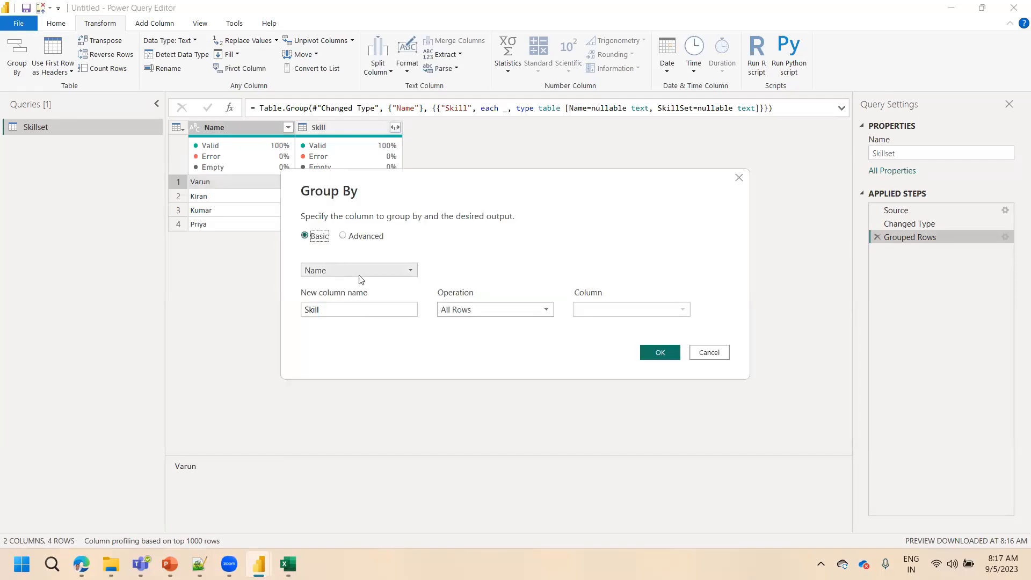
click(340, 309)
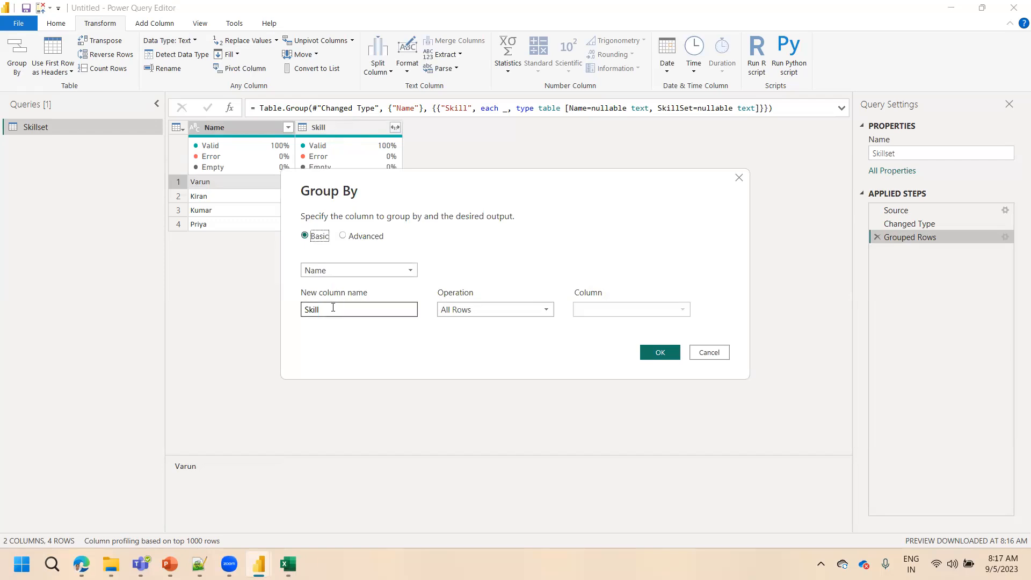
click(456, 314)
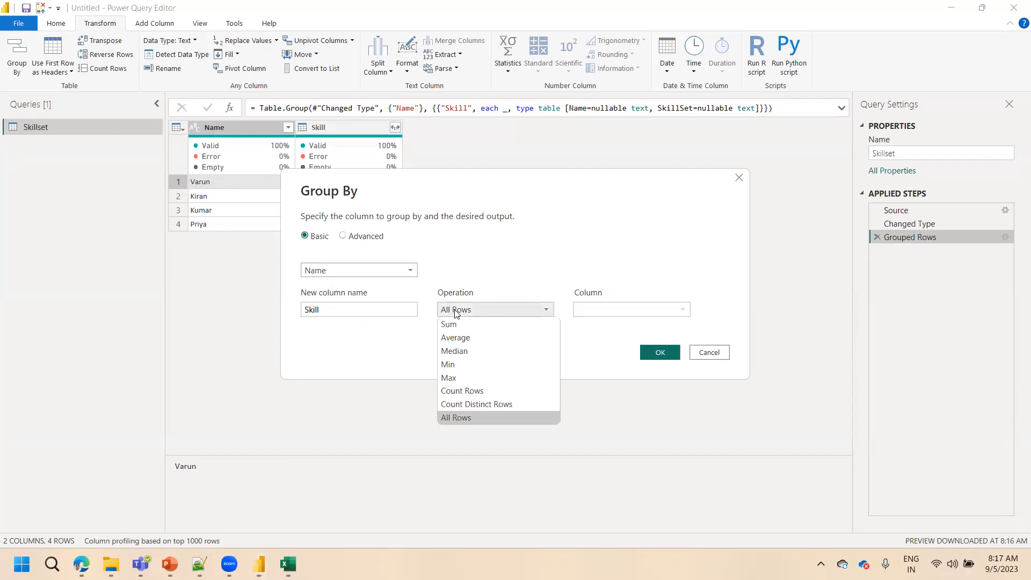
click(463, 417)
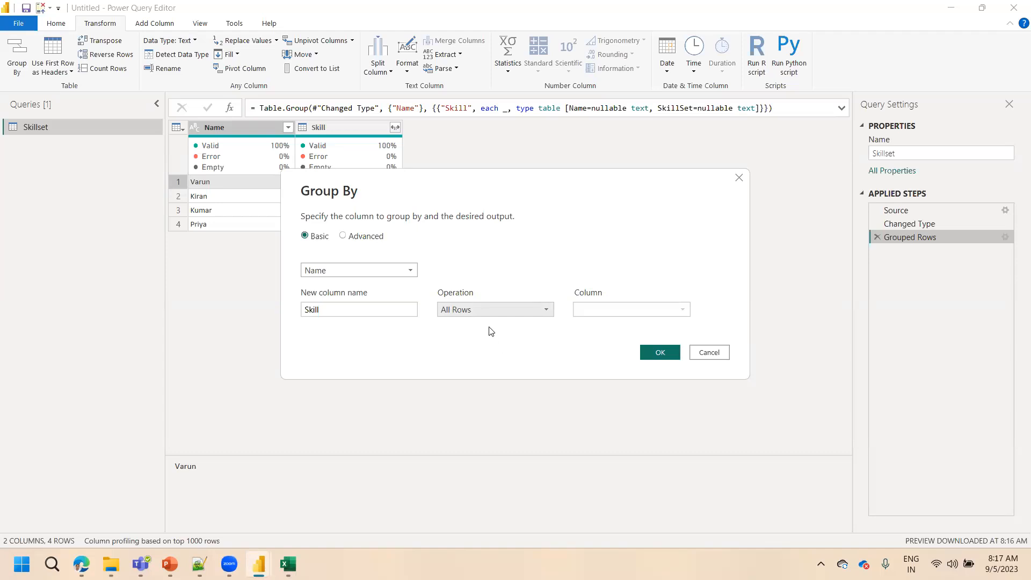
click(660, 352)
Preview all four nested Skill tables again, enlarge the preview pane, and return to the first row's table
click(342, 181)
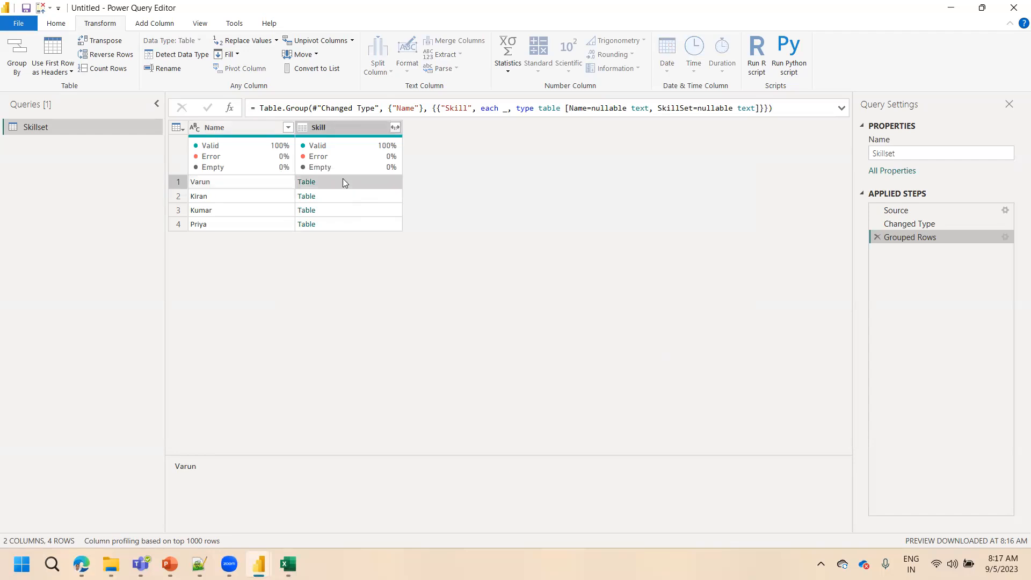
click(337, 197)
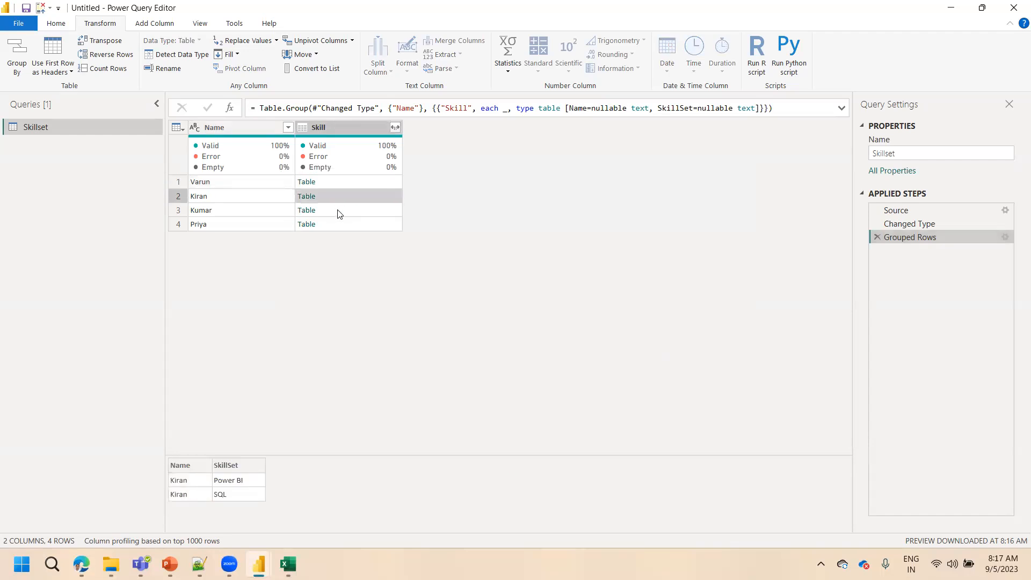
click(337, 211)
click(340, 224)
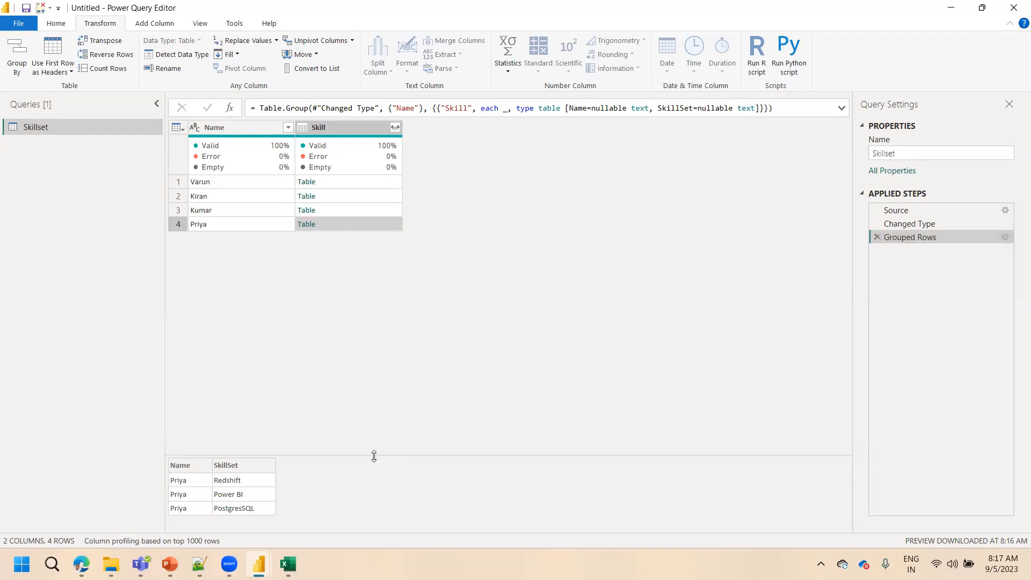
drag(374, 456, 370, 388)
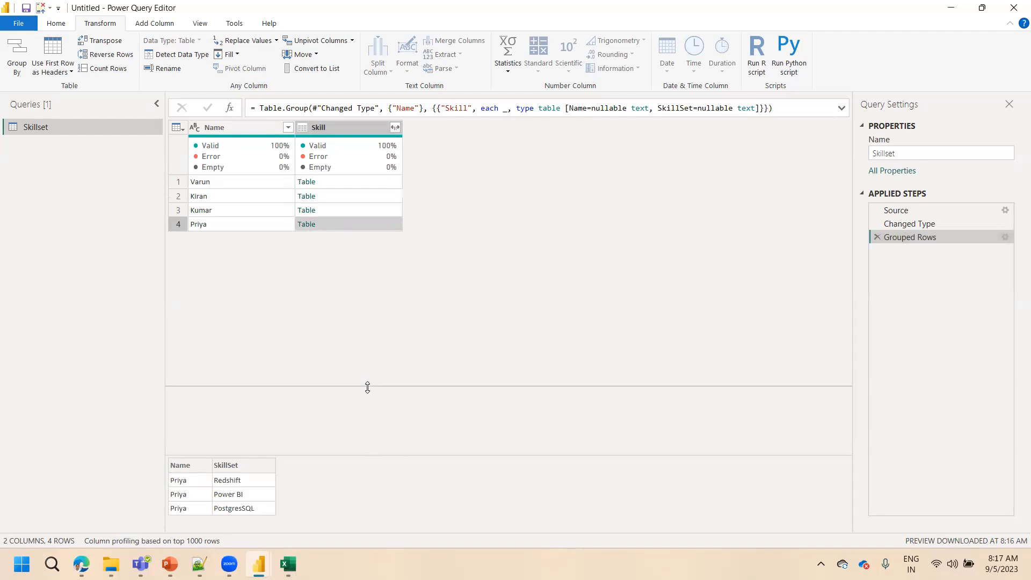
click(339, 185)
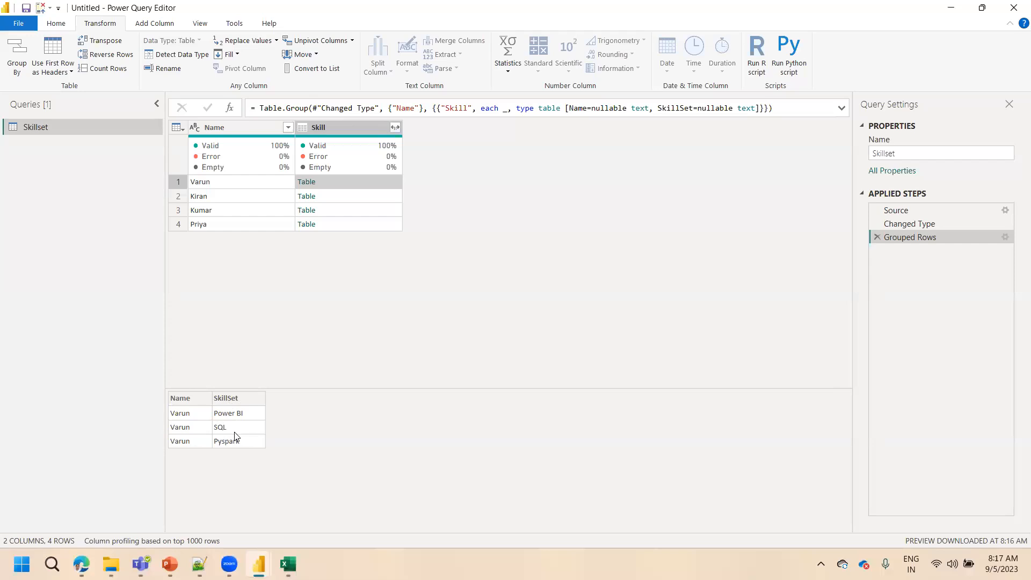
click(450, 70)
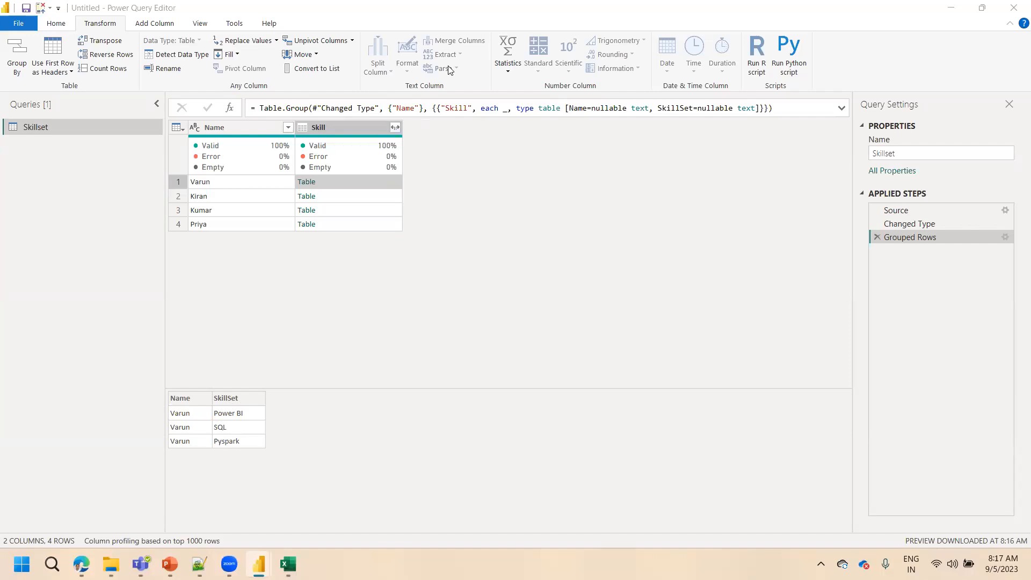
Reopen the Grouped Rows settings, try Count Rows and Count Distinct Rows as the Skill operation, and confirm with All Rows
click(1004, 237)
click(483, 310)
click(459, 403)
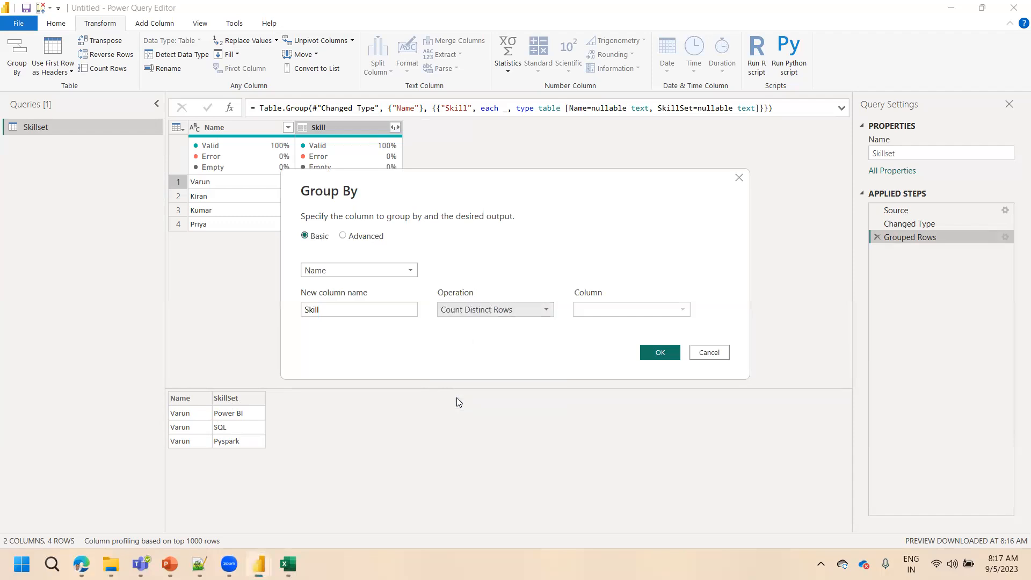
click(502, 314)
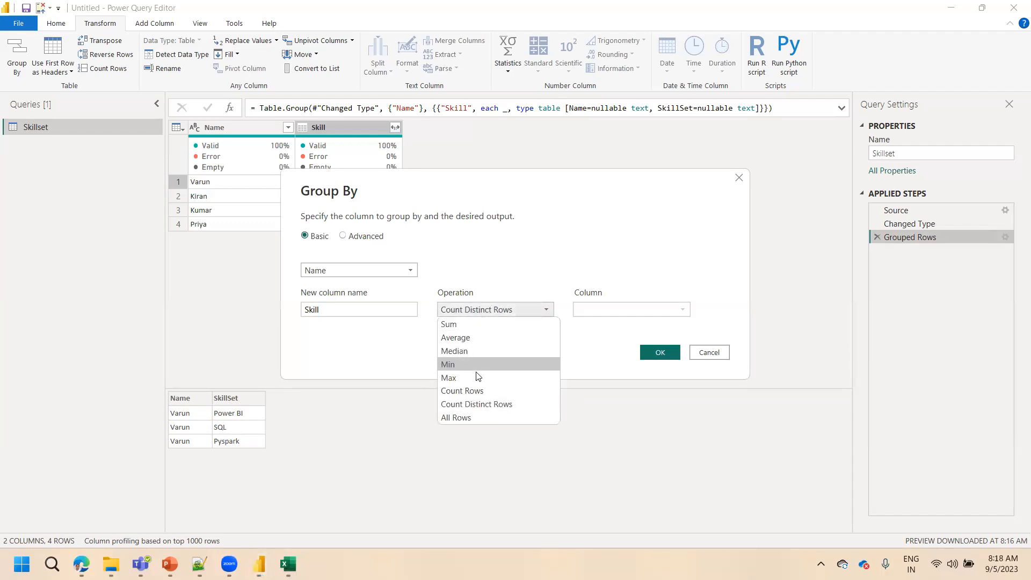
click(477, 392)
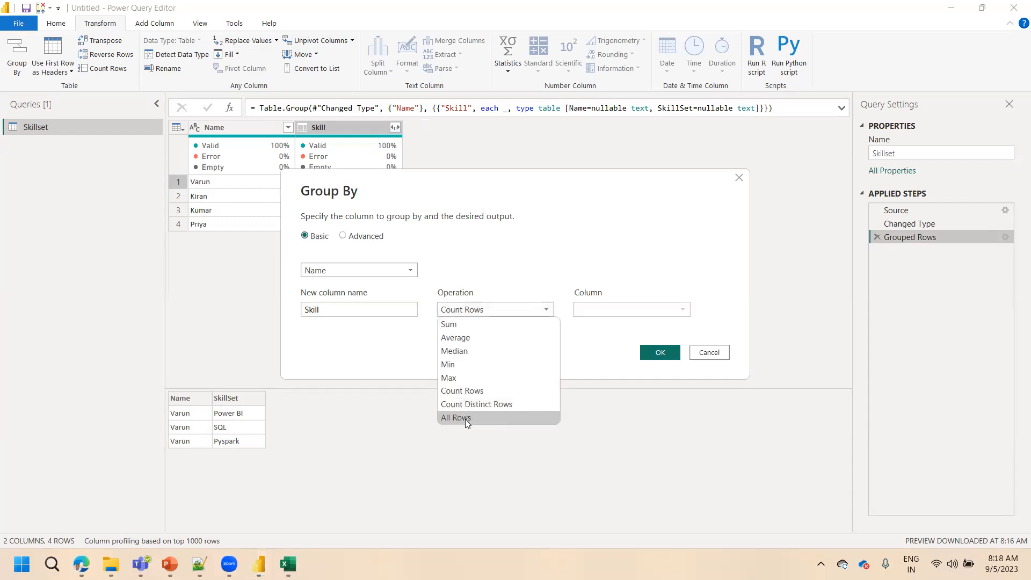
click(465, 419)
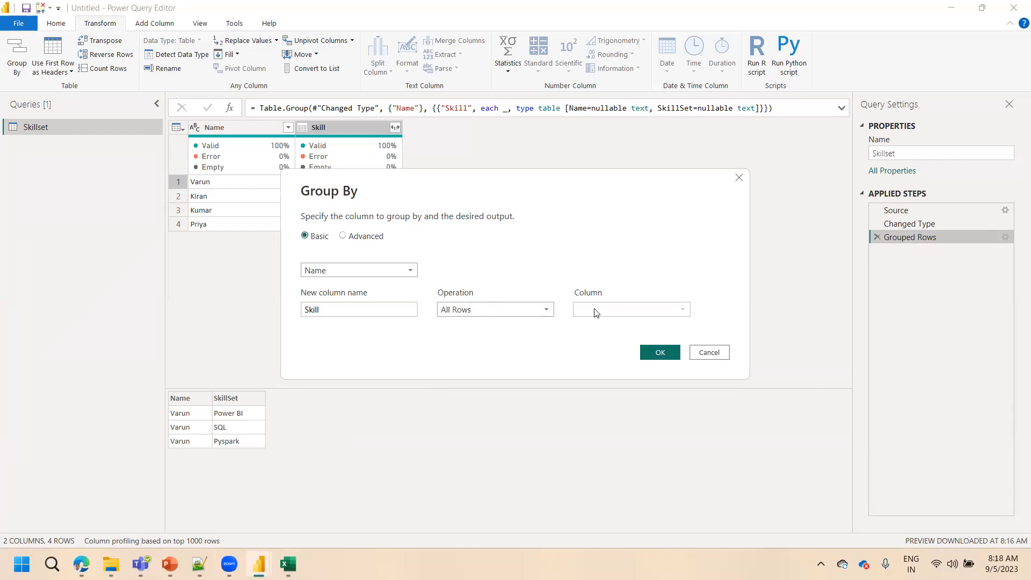
click(492, 311)
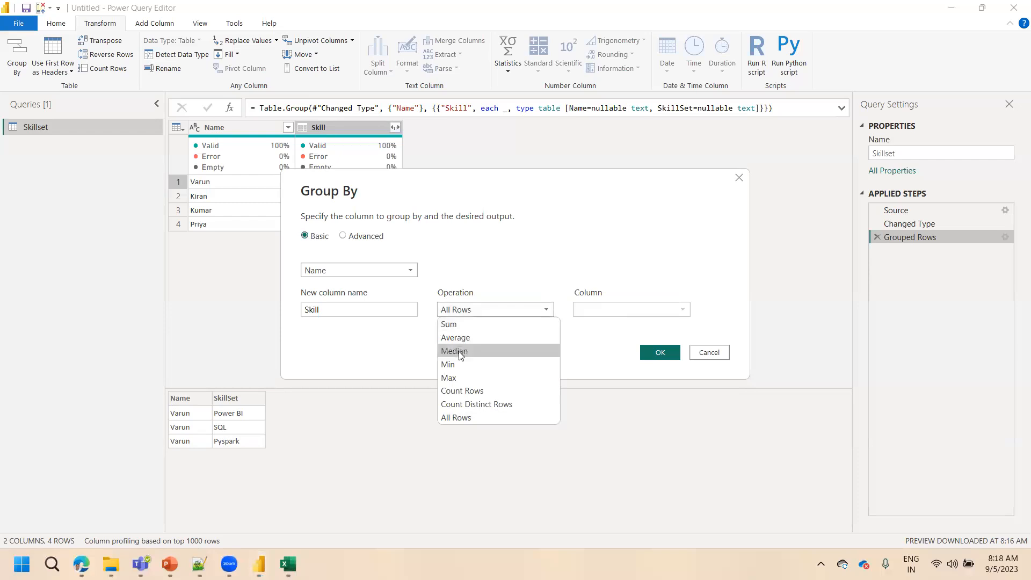
click(470, 391)
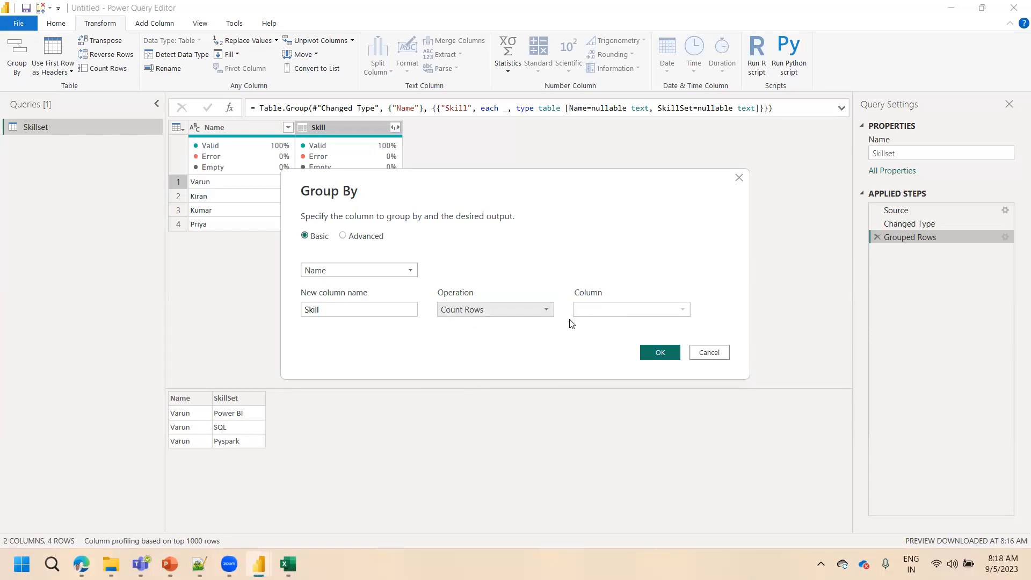
click(509, 314)
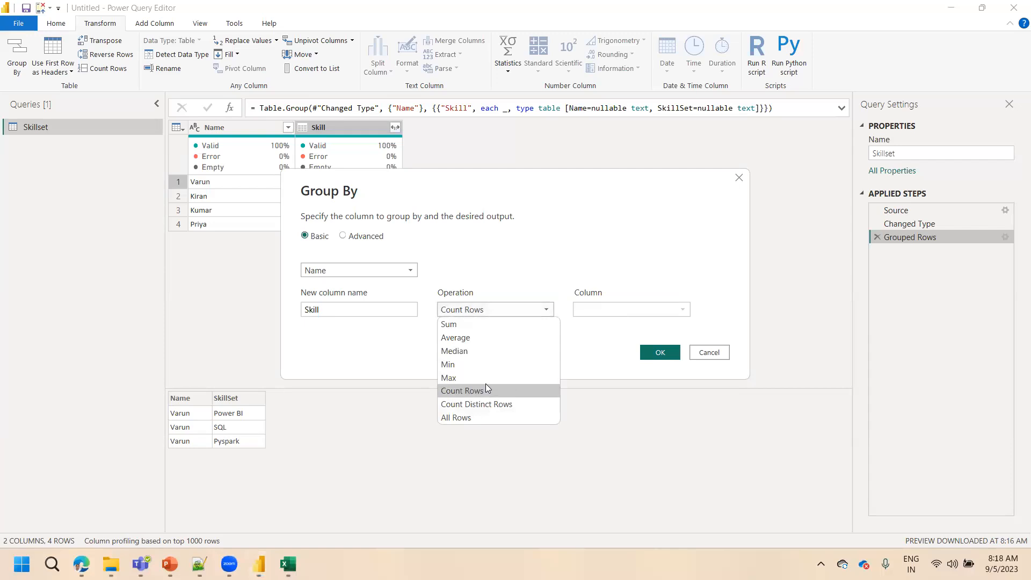
click(481, 406)
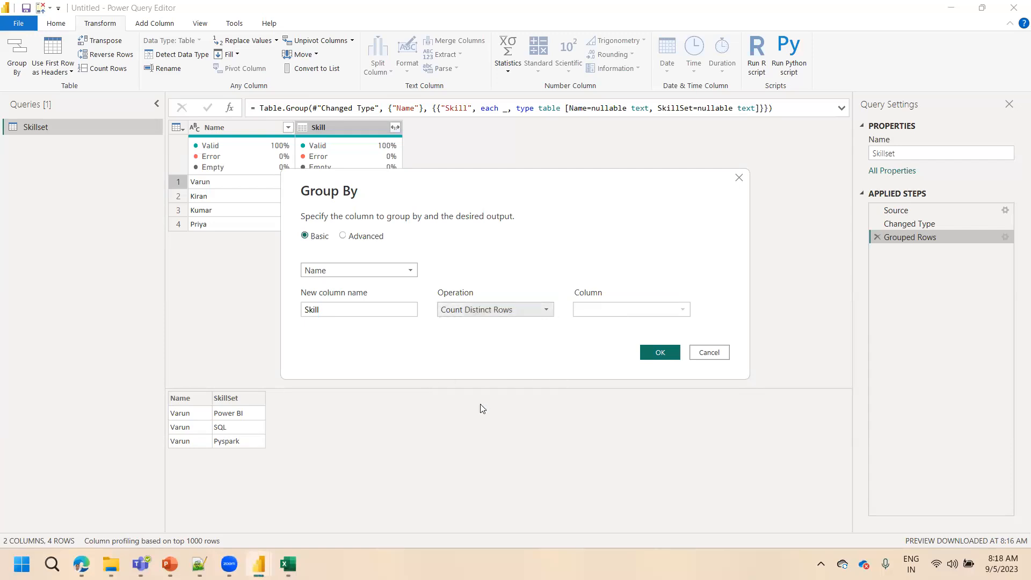
click(484, 316)
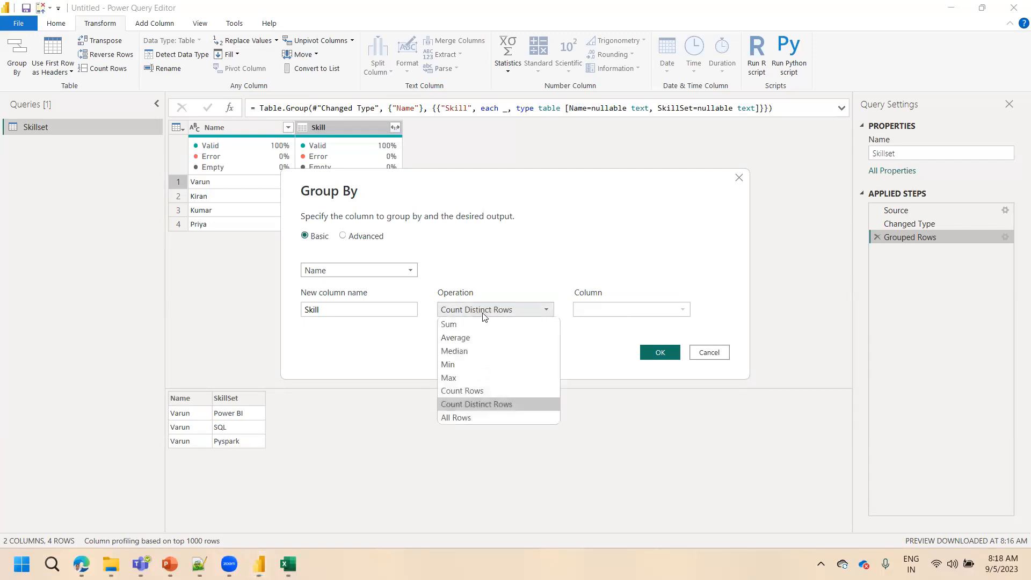
click(473, 416)
click(651, 354)
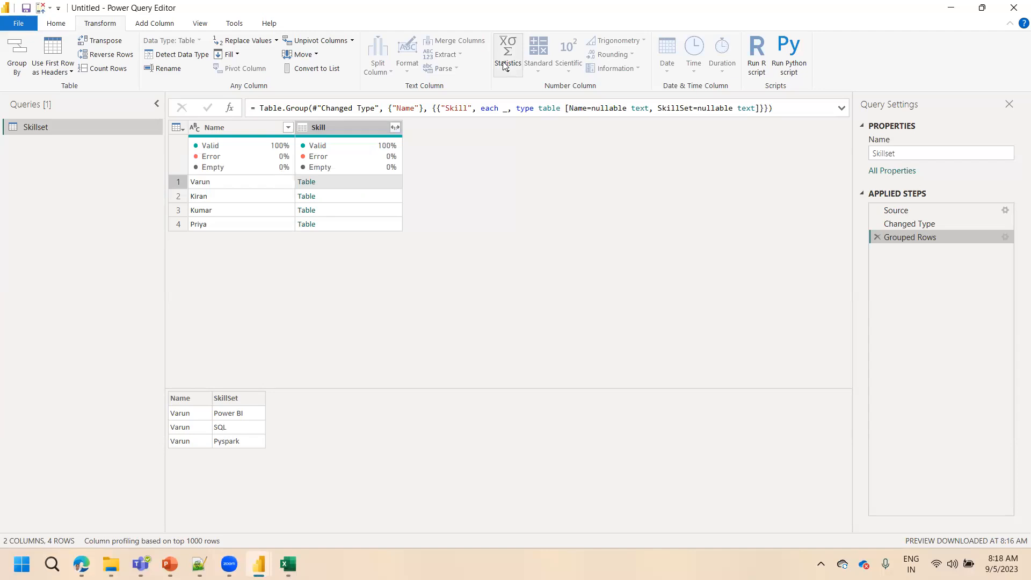
Preview the nested Skill tables in the second, third and fourth rows
click(327, 193)
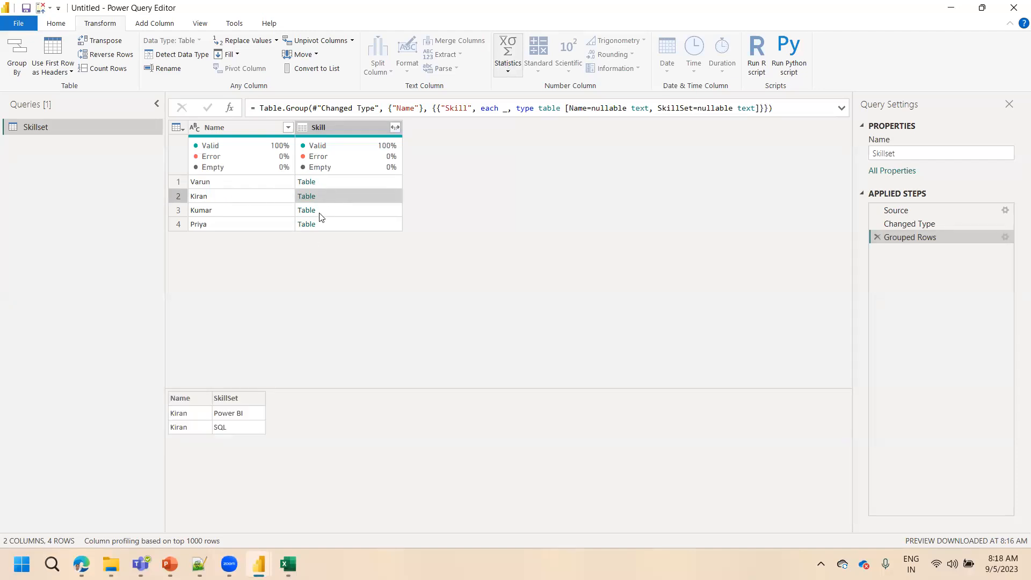
click(321, 216)
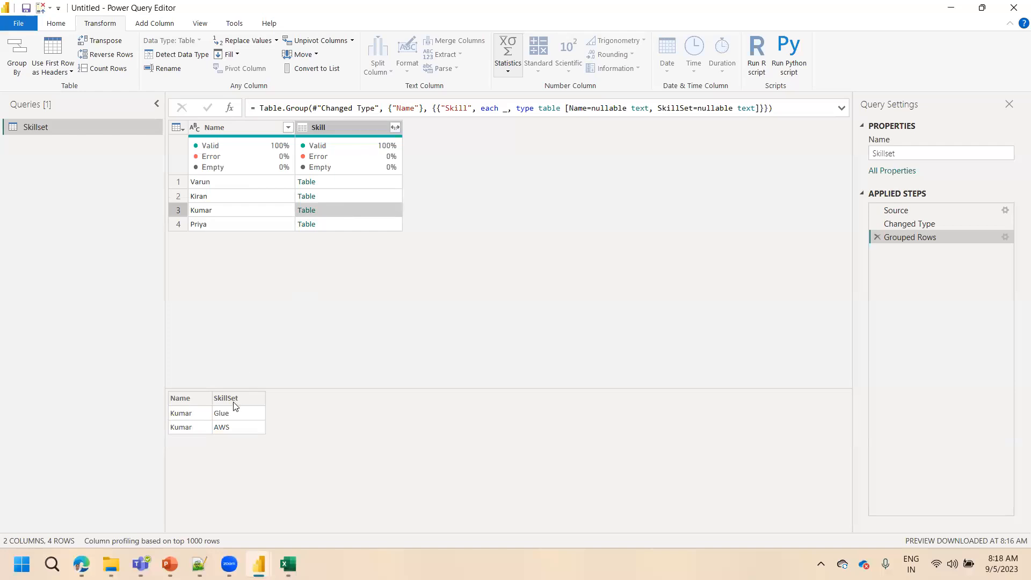
click(344, 223)
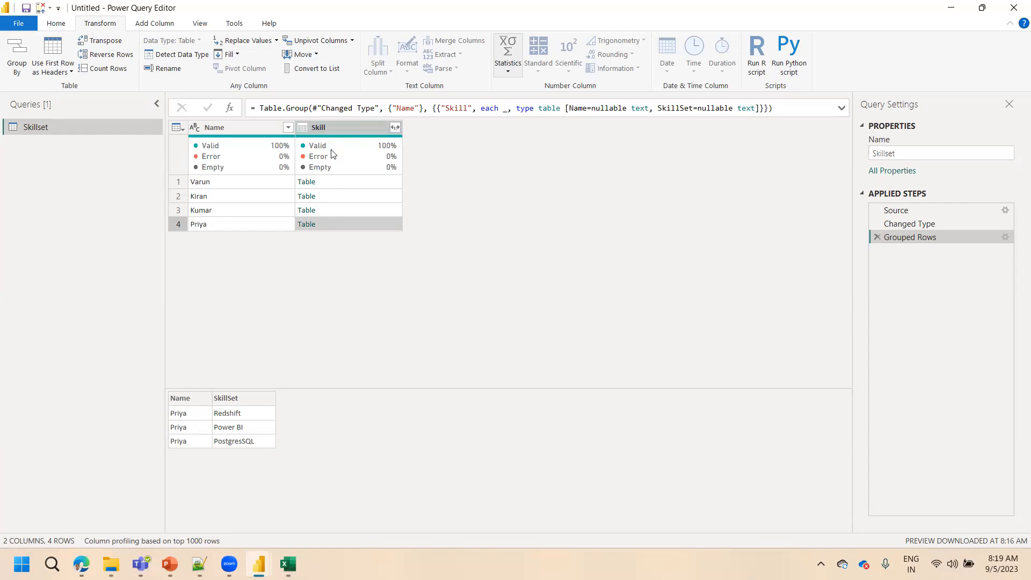
Start a new custom column and insert the Table.Column function into its formula
click(161, 28)
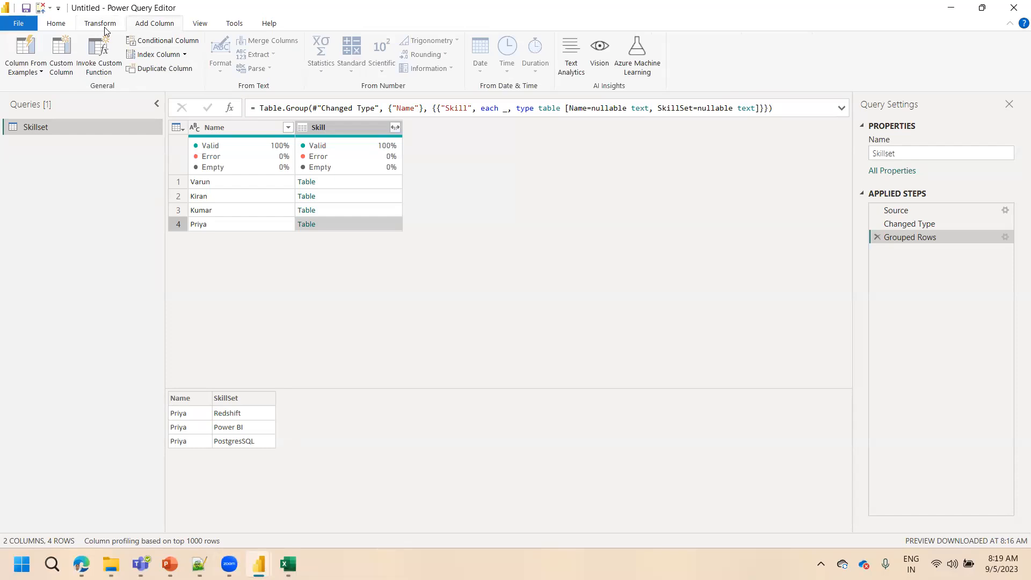
click(62, 68)
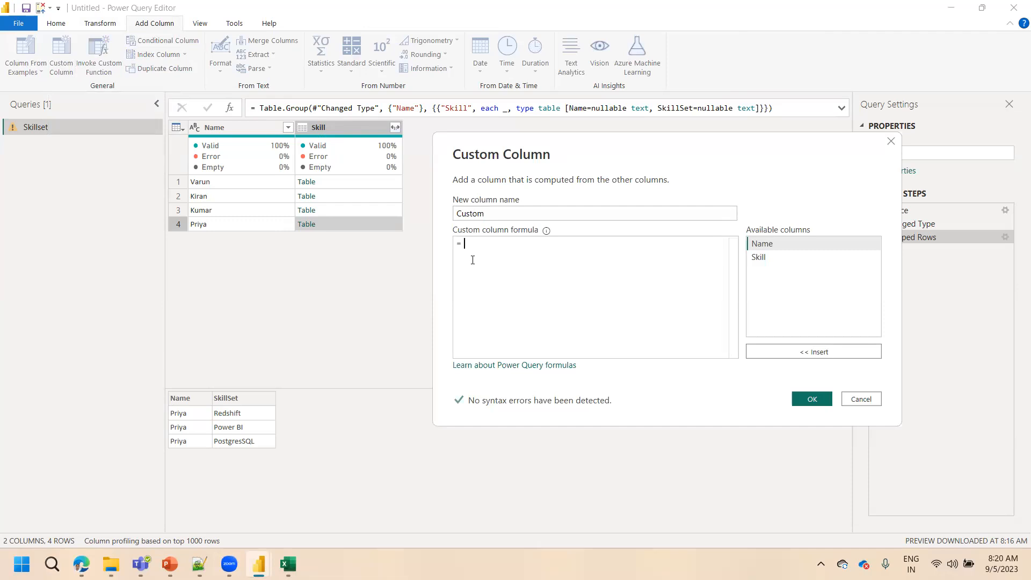
text(Table.Colum)
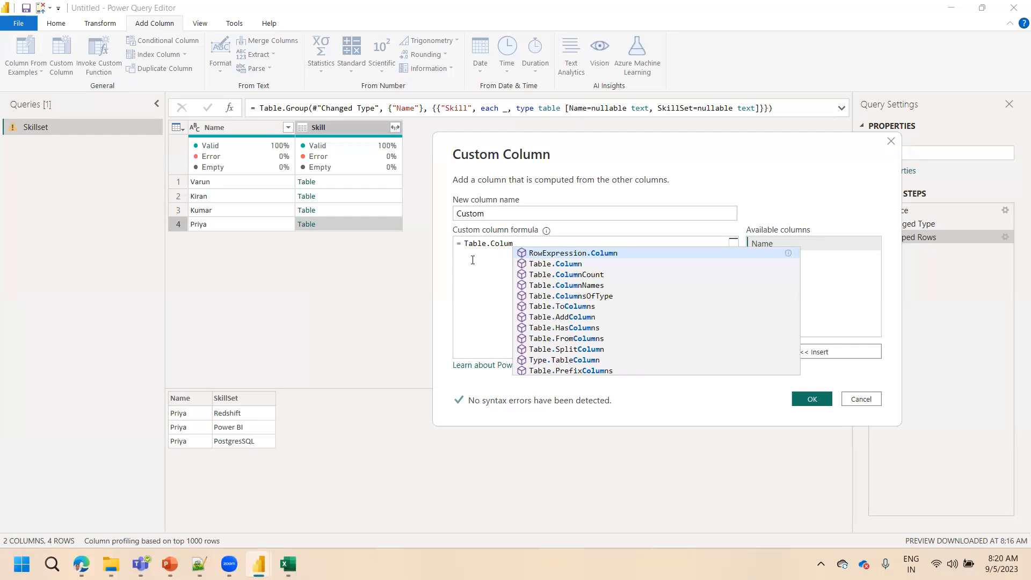
key(Down)
key(Down)
key(Down)
key(Down)
key(Up)
key(Up)
key(Up)
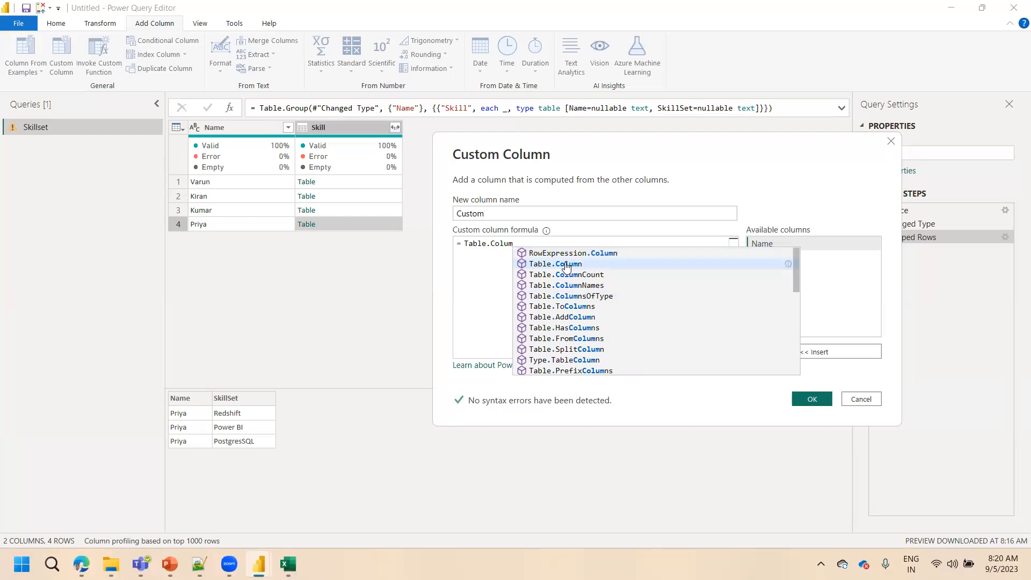
click(565, 263)
Remove the duplicated Table prefix from the formula and open the argument list so it reads Table.Column(
click(487, 244)
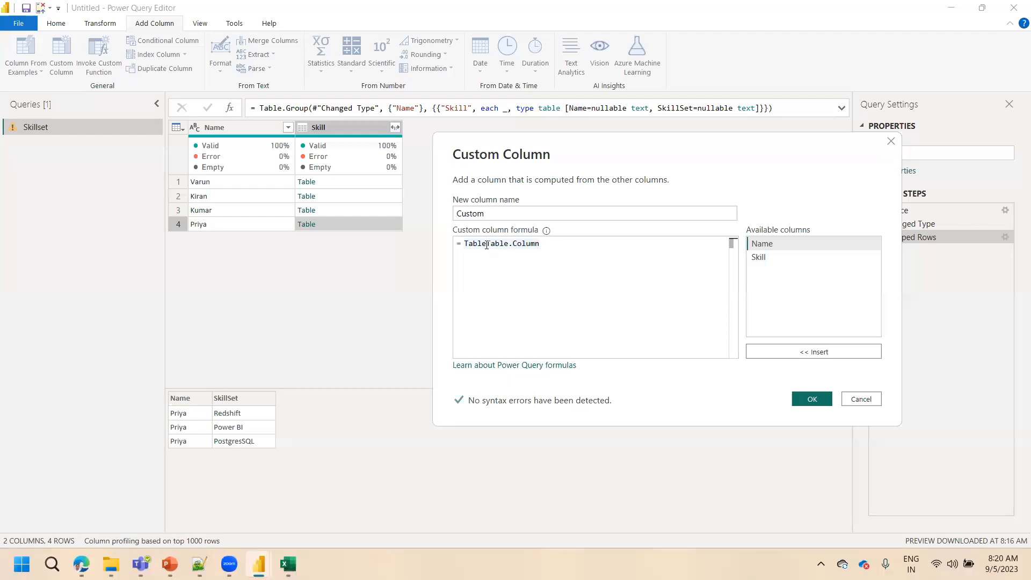
key(BackSpace)
key(BackSpace)
key(BackSpace)
key(BackSpace)
key(BackSpace)
text(()
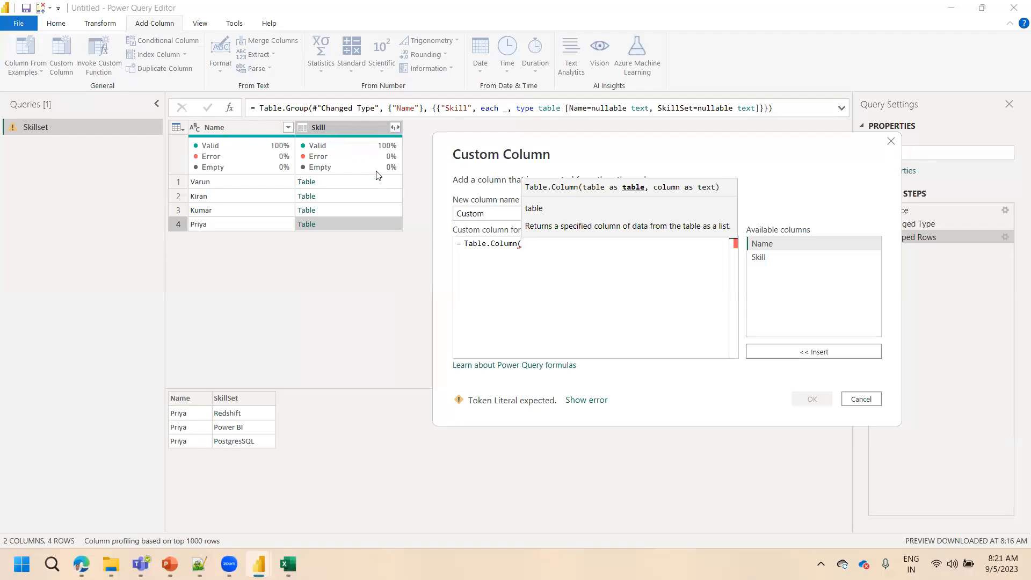
Enter [Skill] as the table argument of Table.Column, followed by a comma
text(Skill)
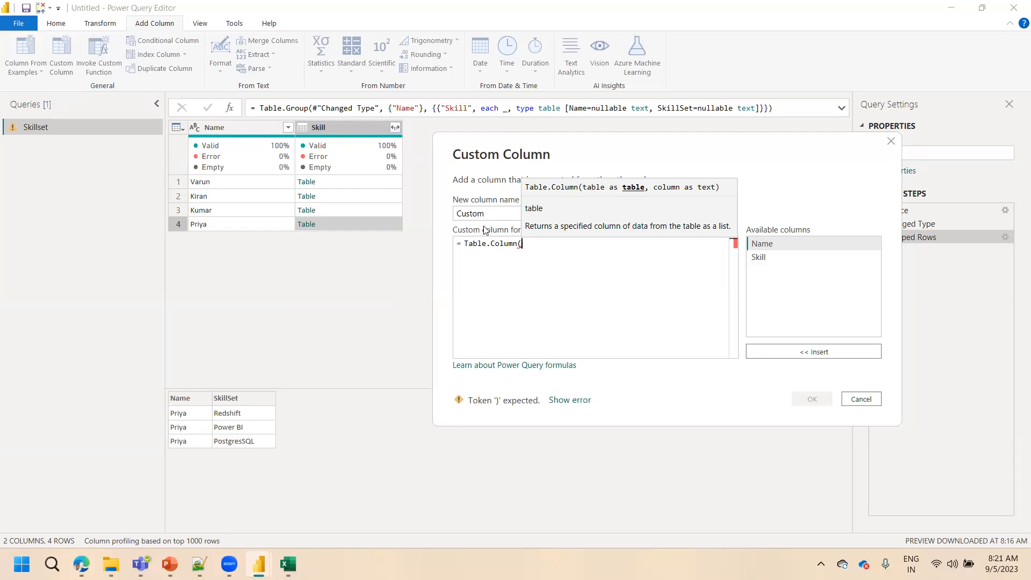
text(,)
key(BackSpace)
key(BackSpace)
key(BackSpace)
key(BackSpace)
key(BackSpace)
key(BackSpace)
text(Skill)
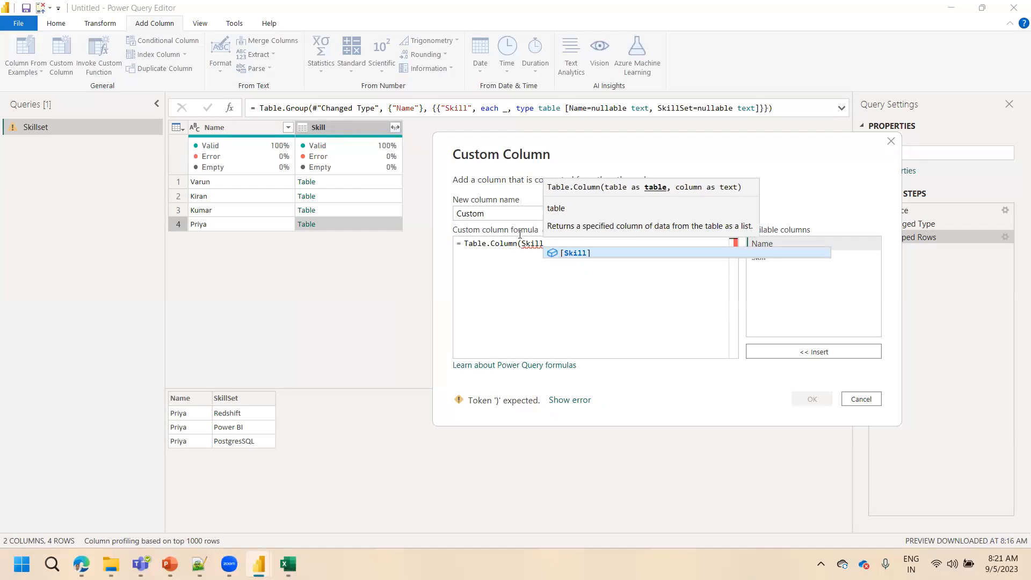
click(582, 253)
text(,)
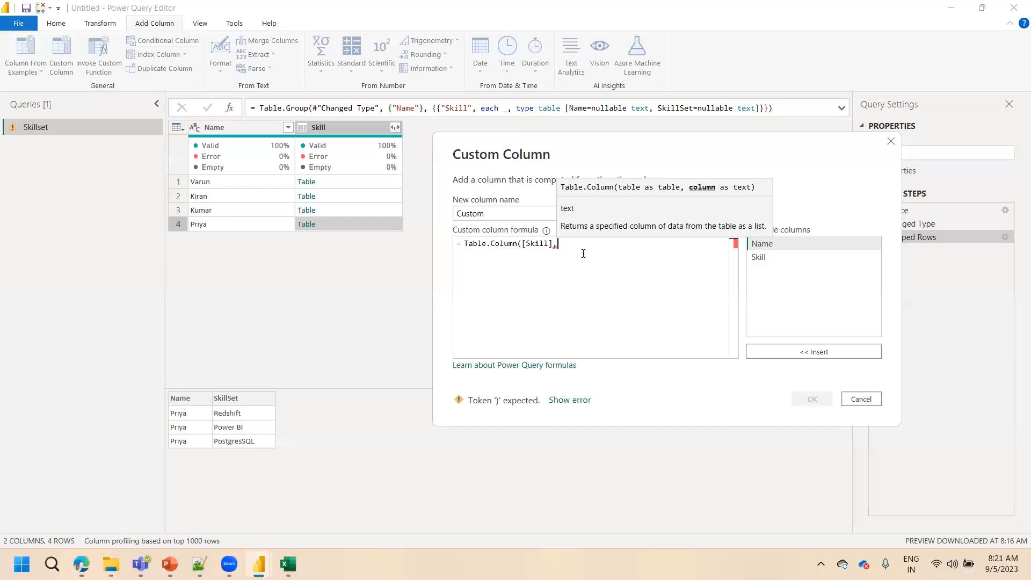
Complete the formula as Table.Column([Skill],"SkillSet") and add the custom column
text(")
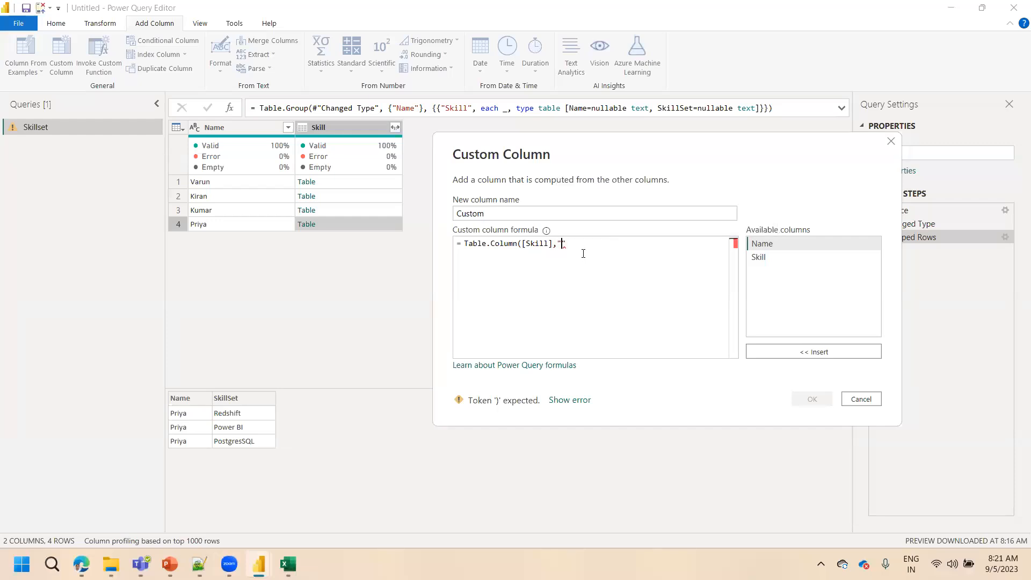
text(SkillSet"))
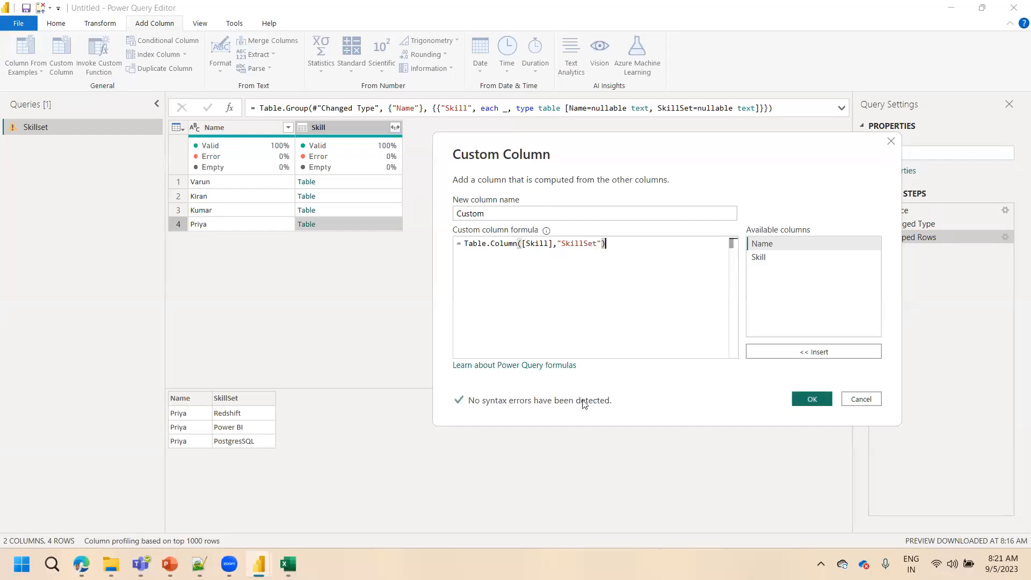
click(800, 398)
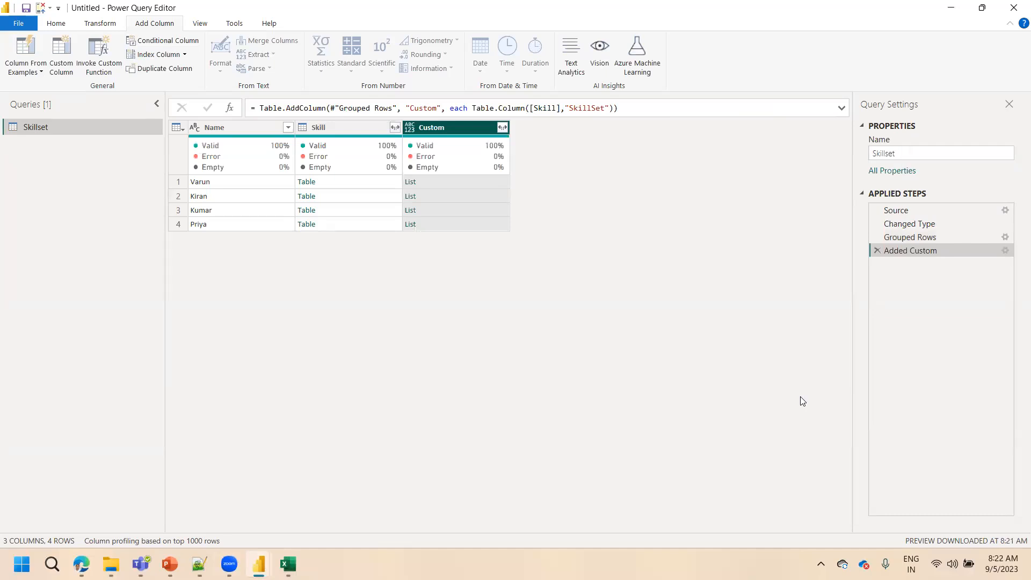
Review the Added Custom formula settings and preview the skill lists in the Custom column for all four rows
click(1005, 250)
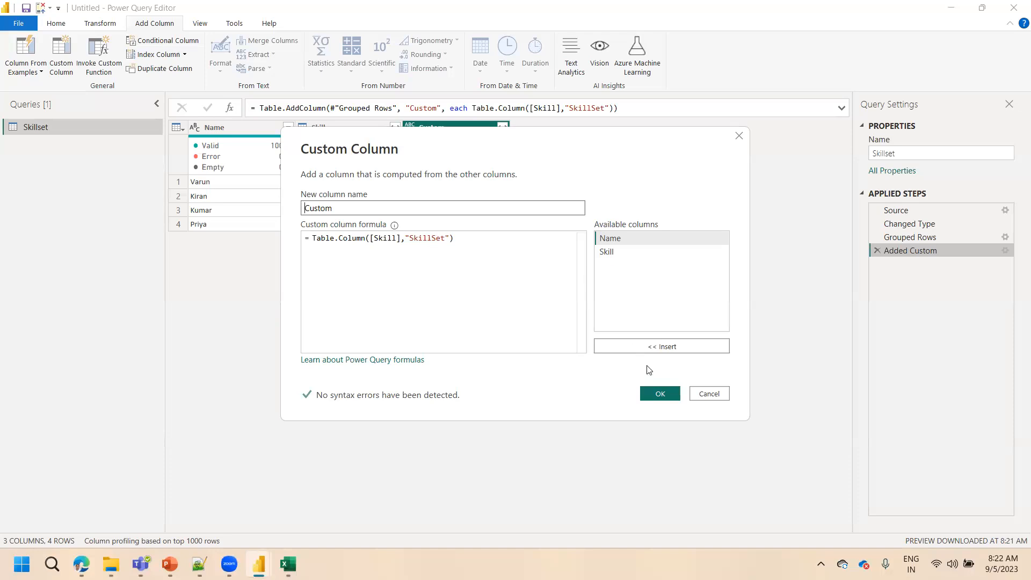
click(659, 393)
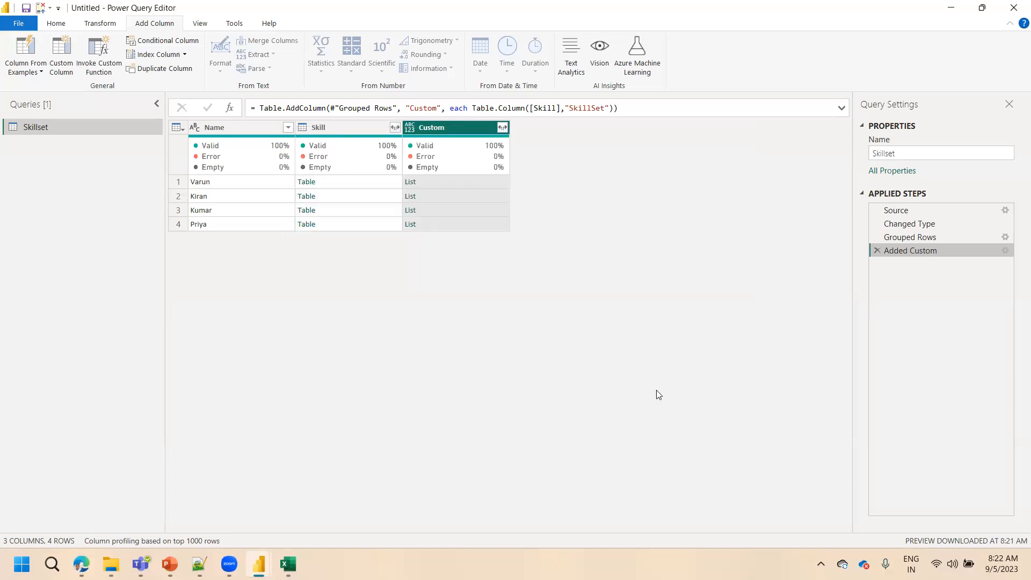
click(448, 182)
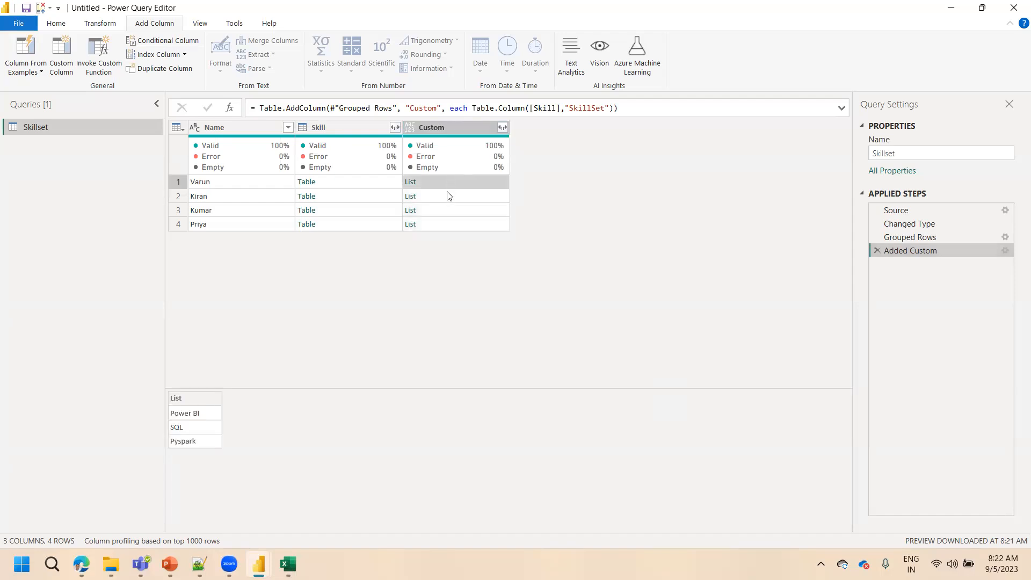
click(444, 197)
click(440, 215)
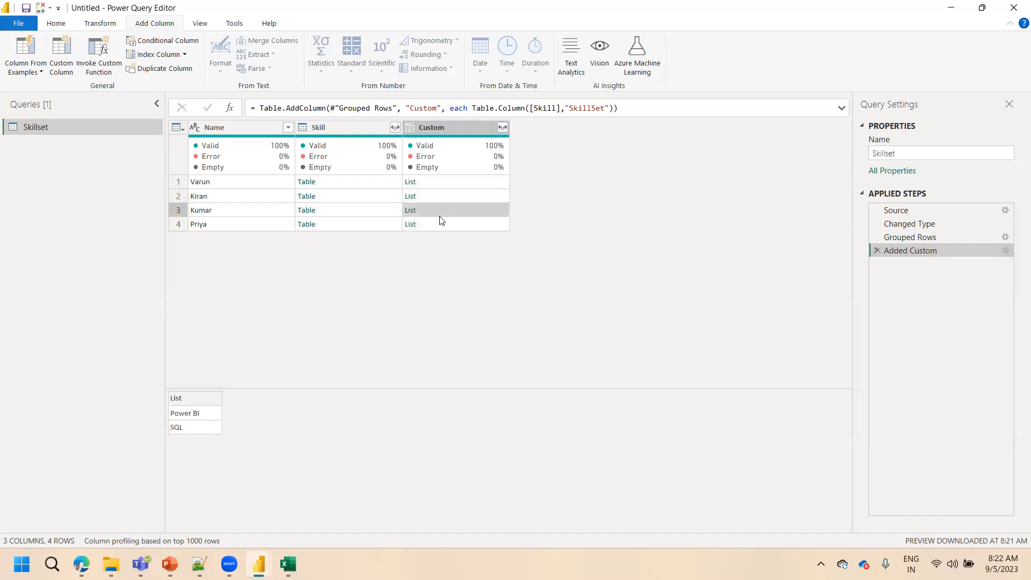
click(437, 225)
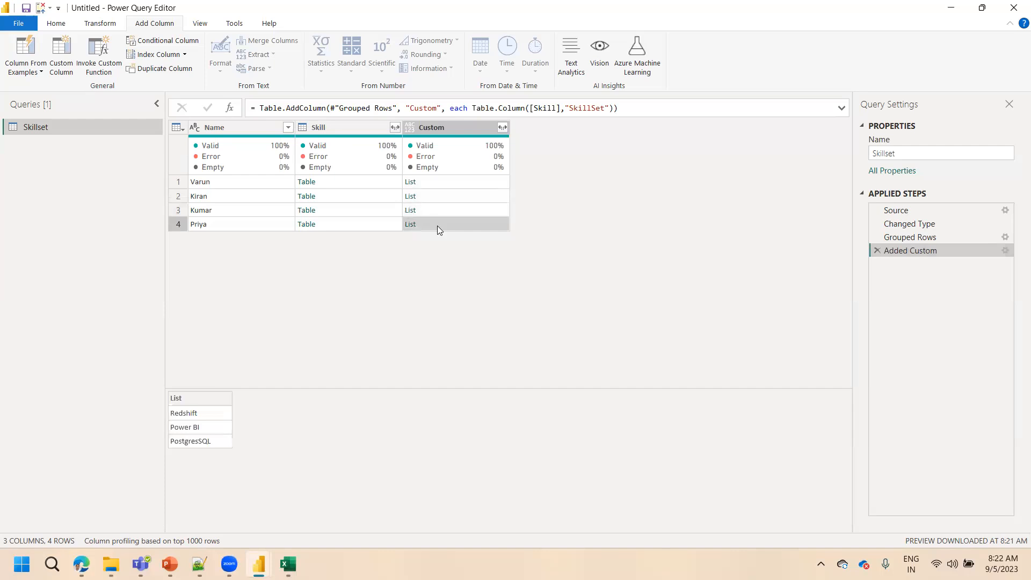
click(435, 211)
click(432, 196)
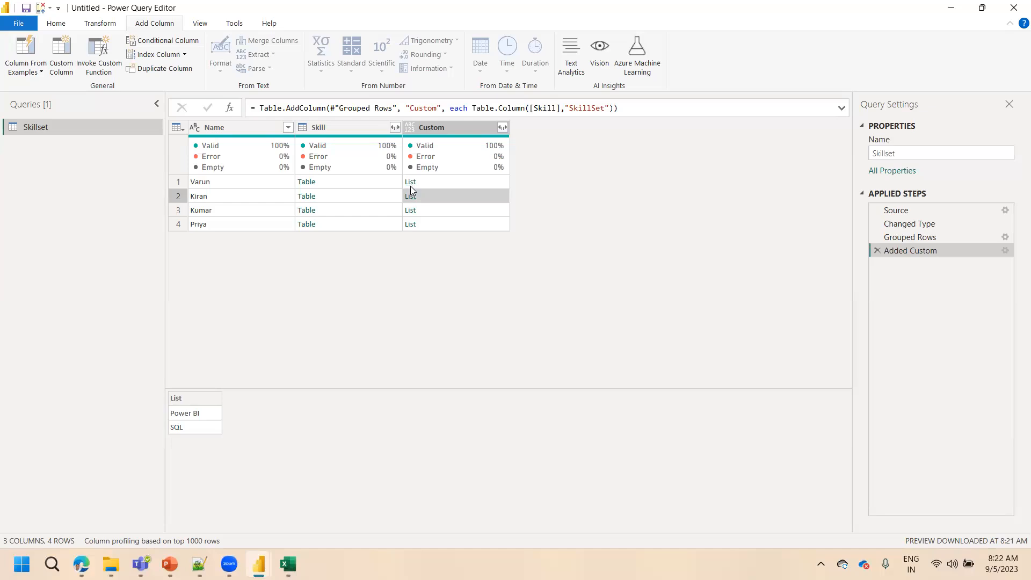
click(443, 183)
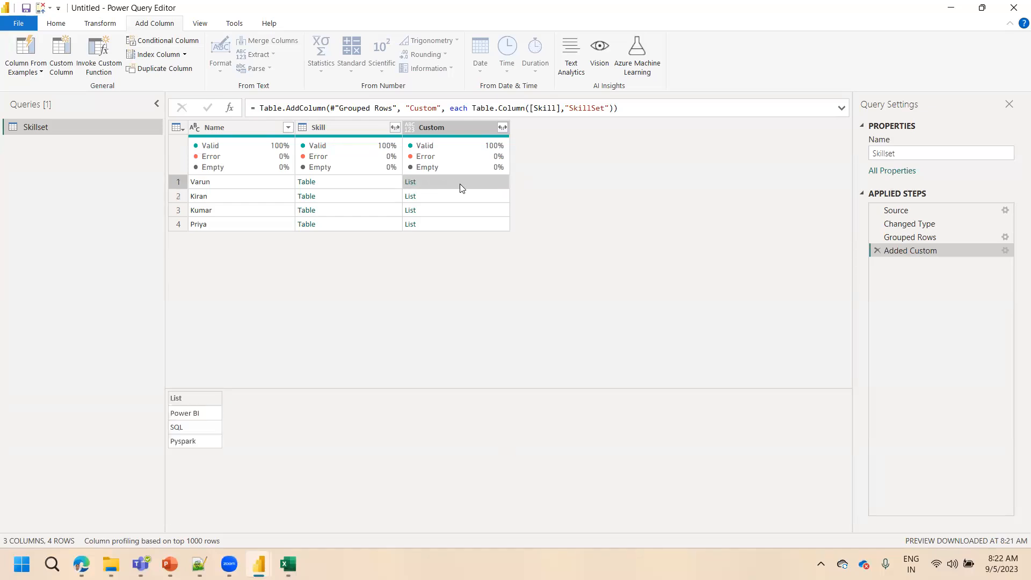
click(460, 198)
Drill into the third row's list in the Custom column and delete the applied step this adds
click(458, 209)
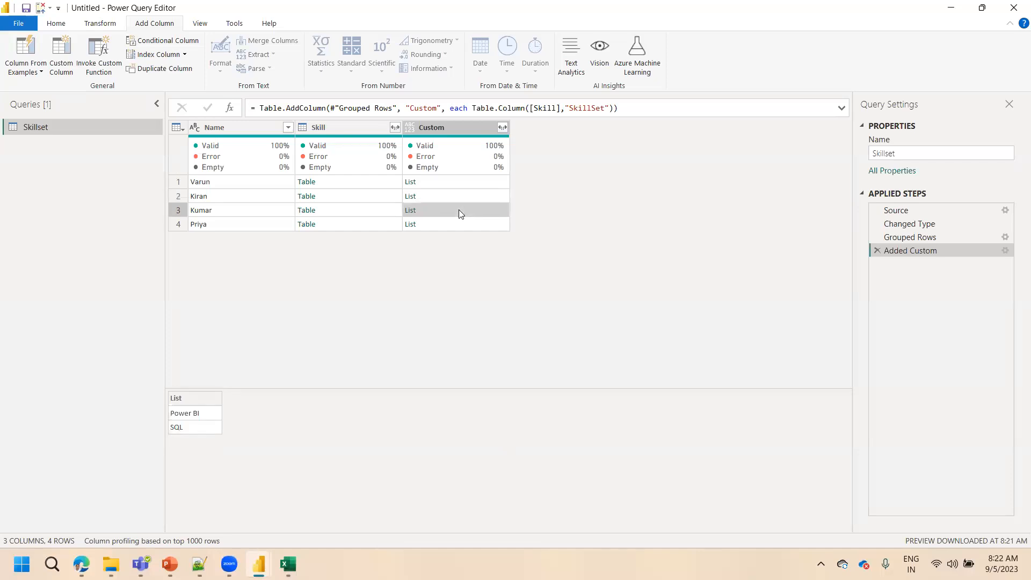
click(411, 211)
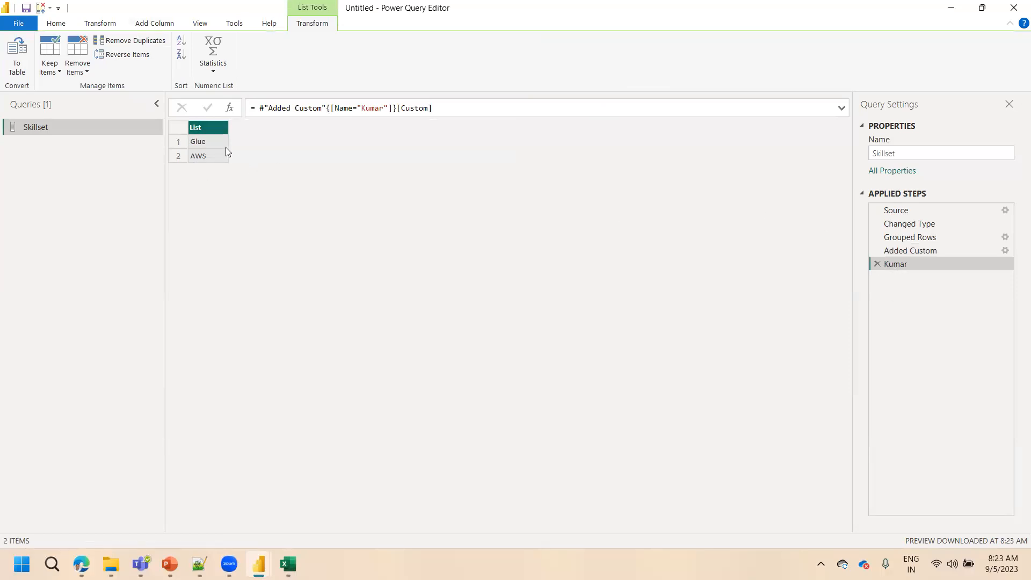
click(876, 264)
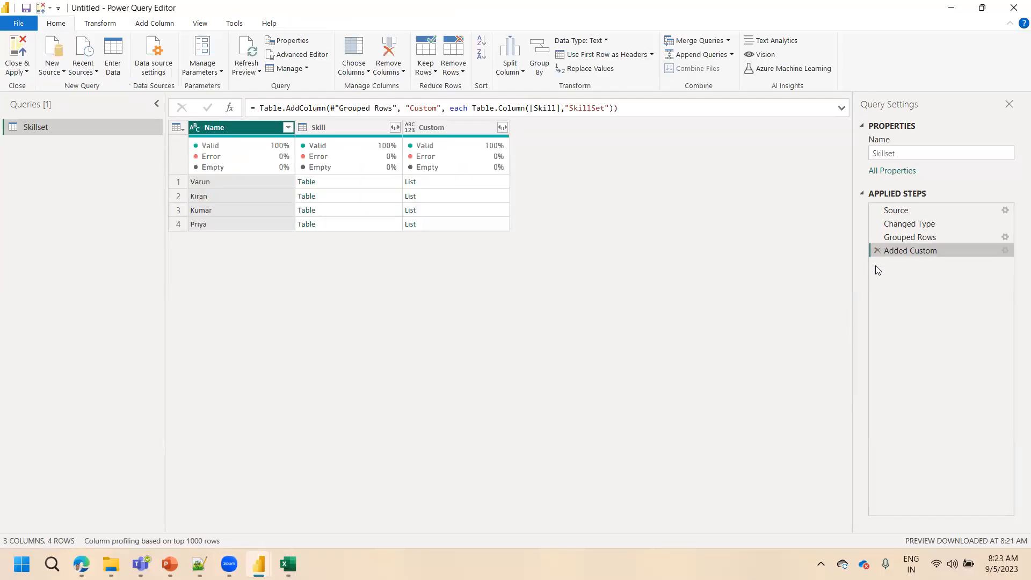
Preview the nested Skill tables in the first, third and fourth rows, and drill into the first one and delete the applied step this adds
click(338, 184)
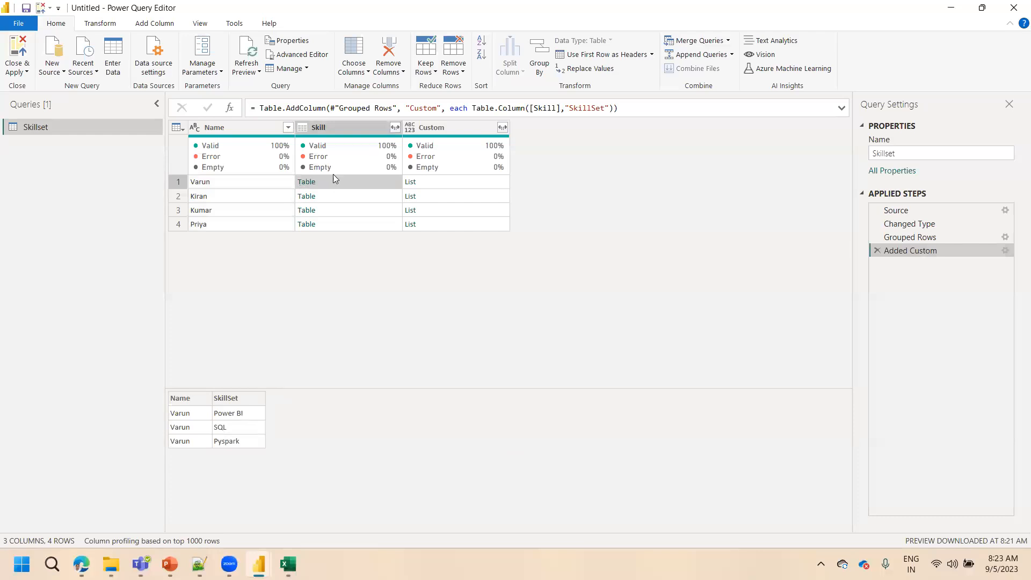
click(337, 209)
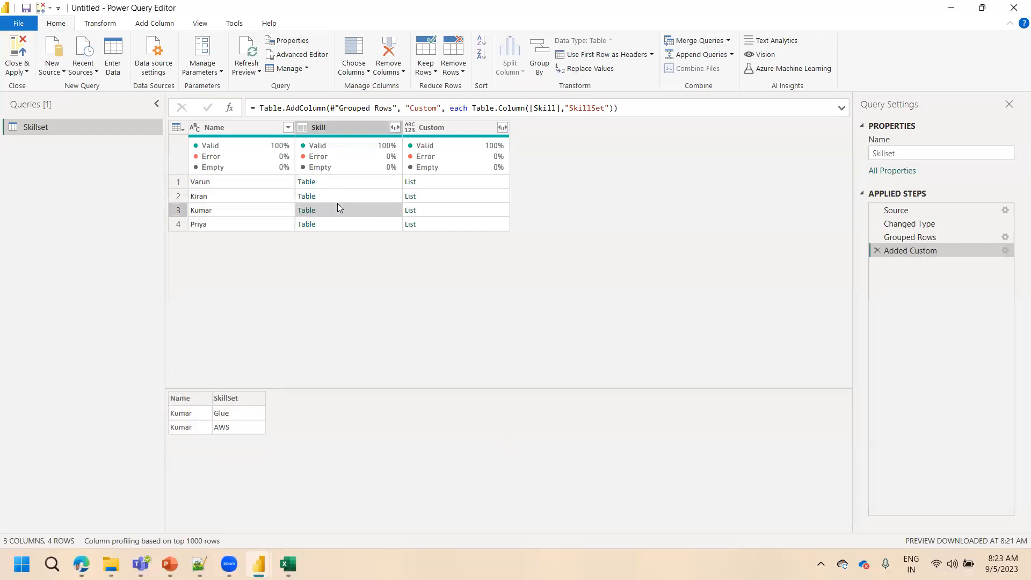
click(336, 224)
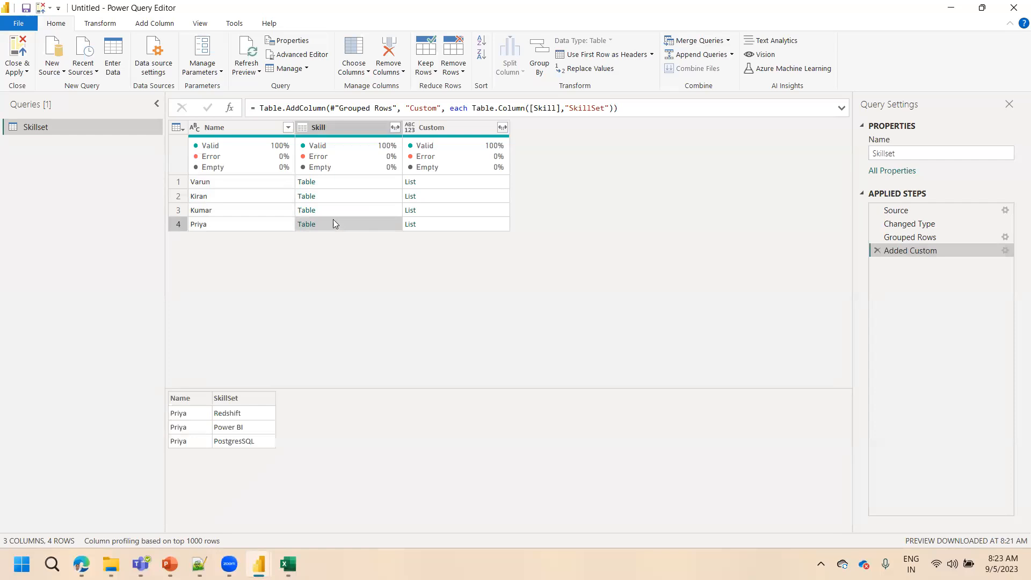
click(308, 185)
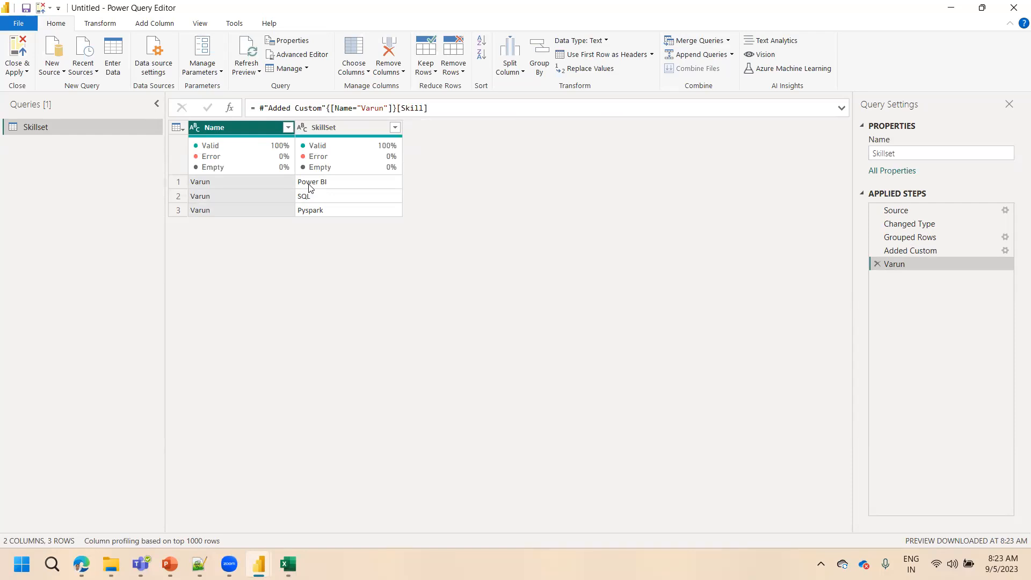
click(875, 265)
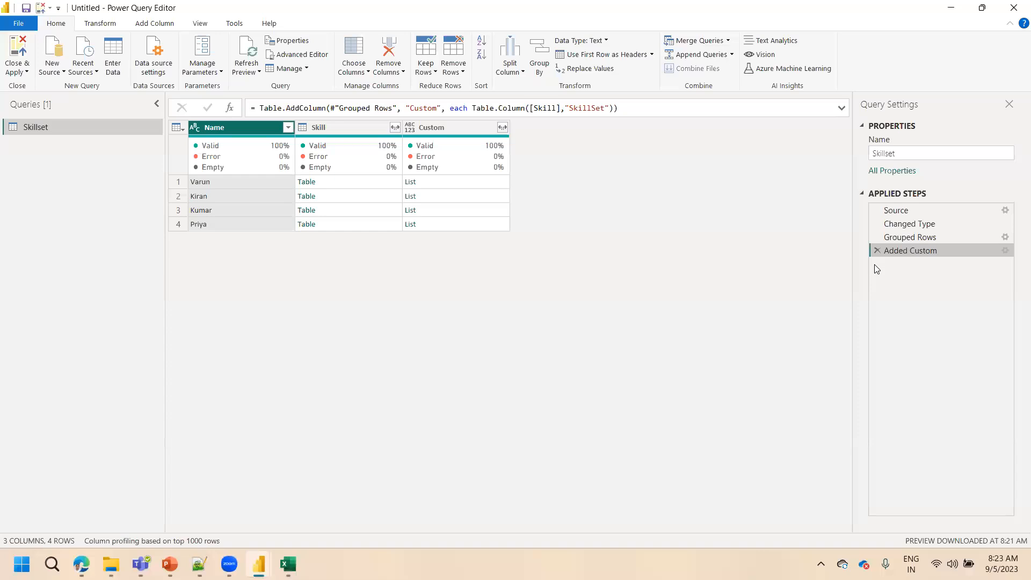
Preview the skill lists in the first two rows of the Custom column
click(452, 187)
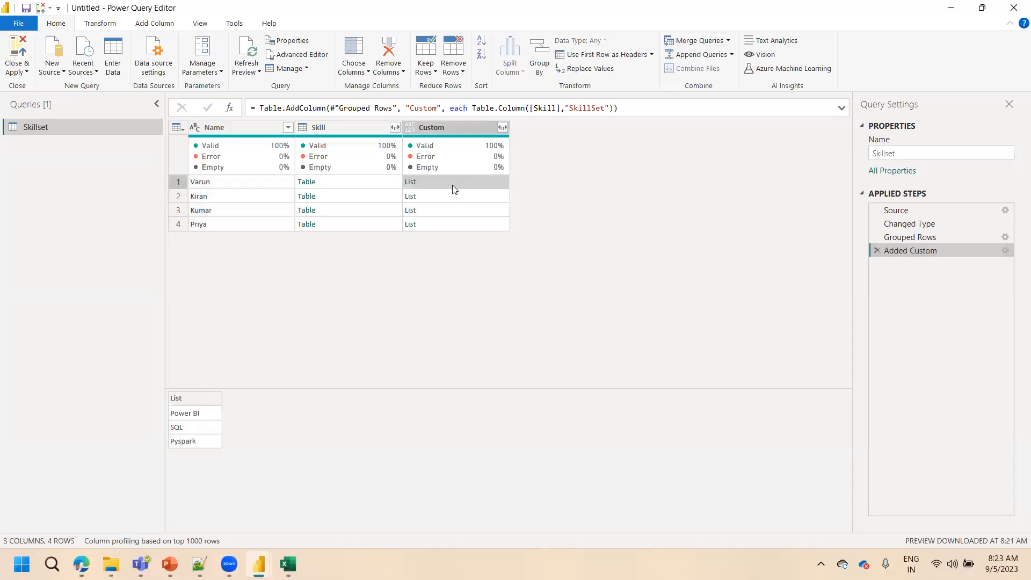
click(444, 194)
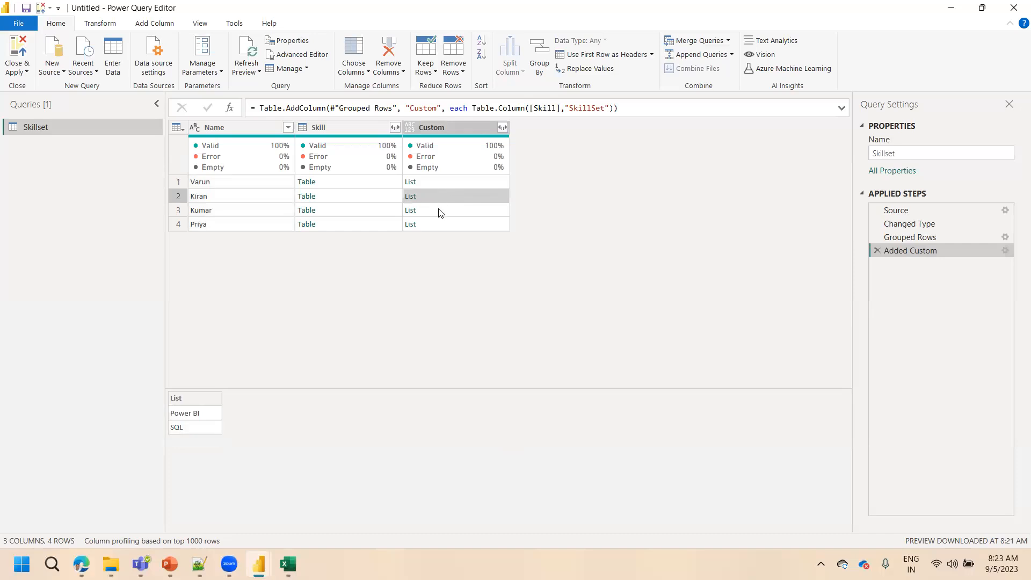
click(435, 184)
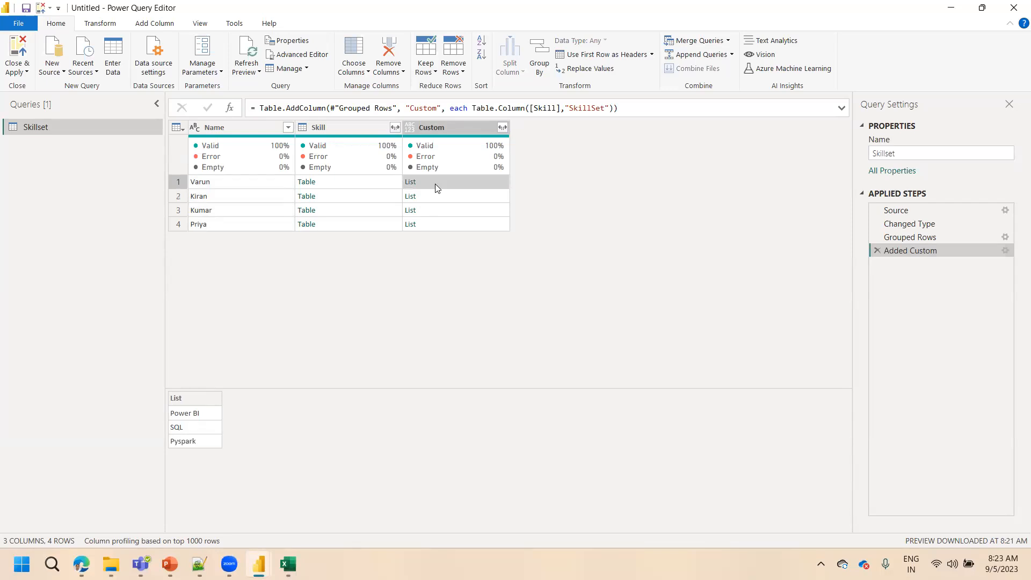
Try expanding the Custom lists to new rows, compare the result with the Source step, and delete the Expanded Custom step
click(503, 128)
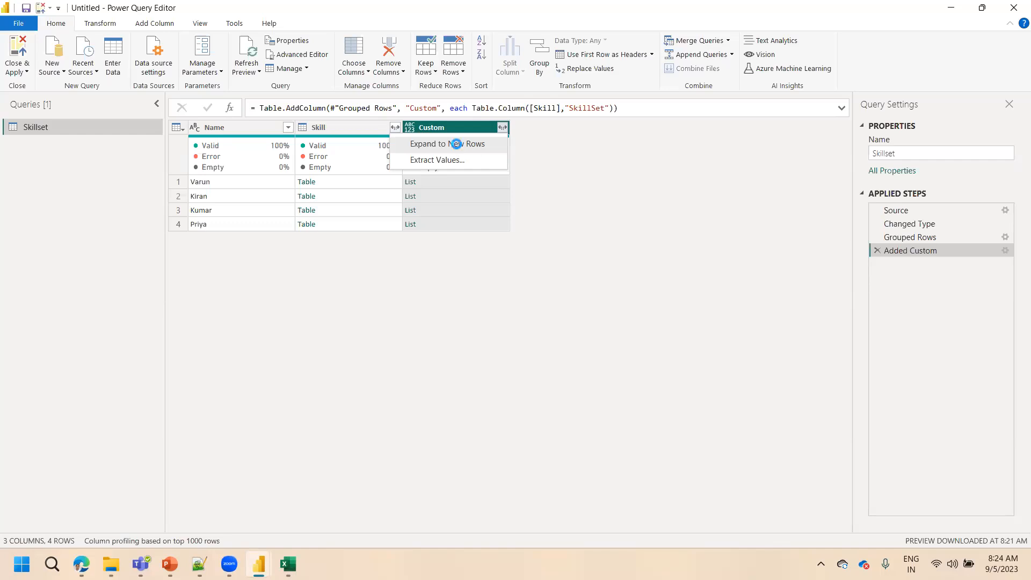
click(459, 148)
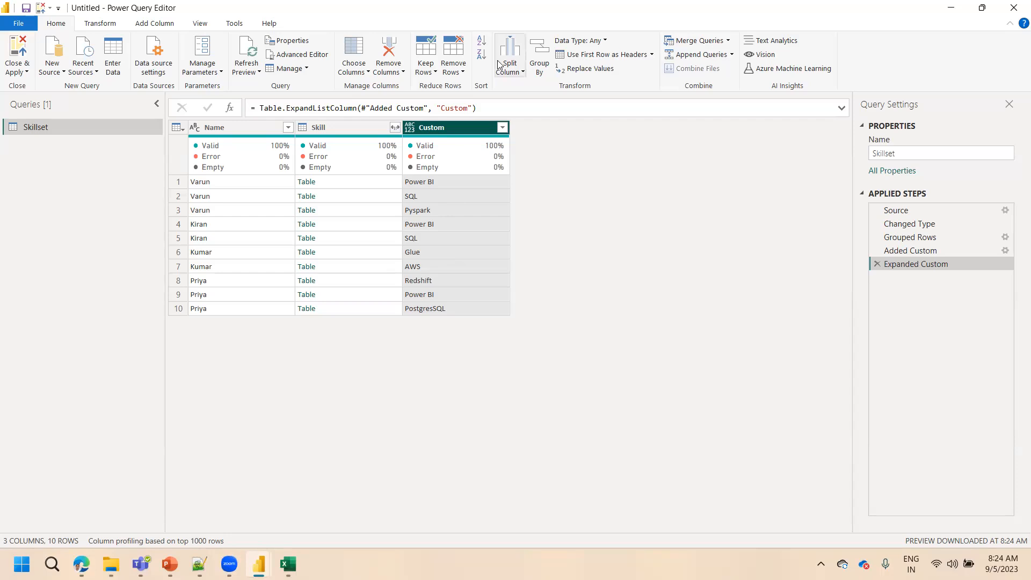
key(alt+Tab)
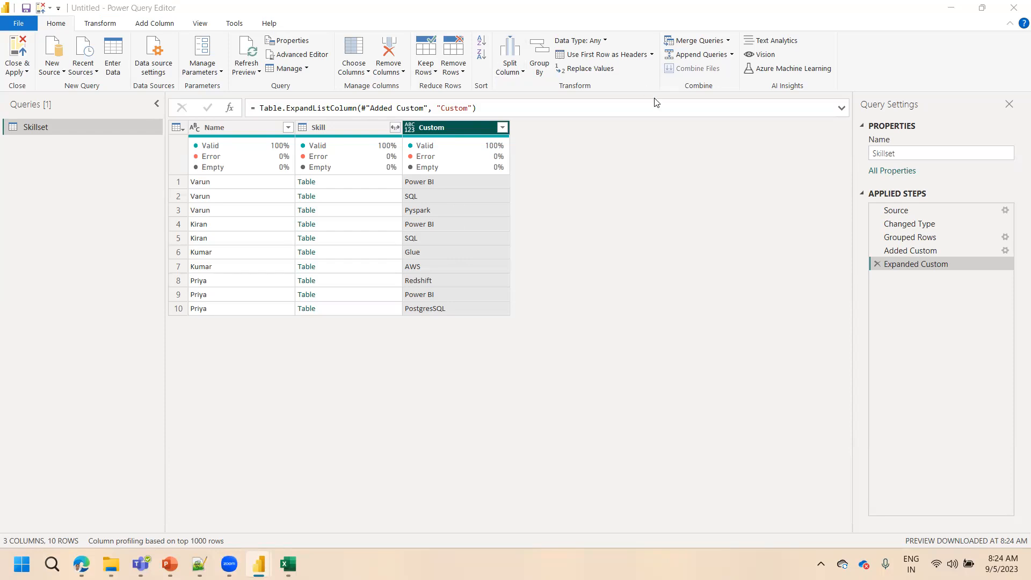
click(905, 212)
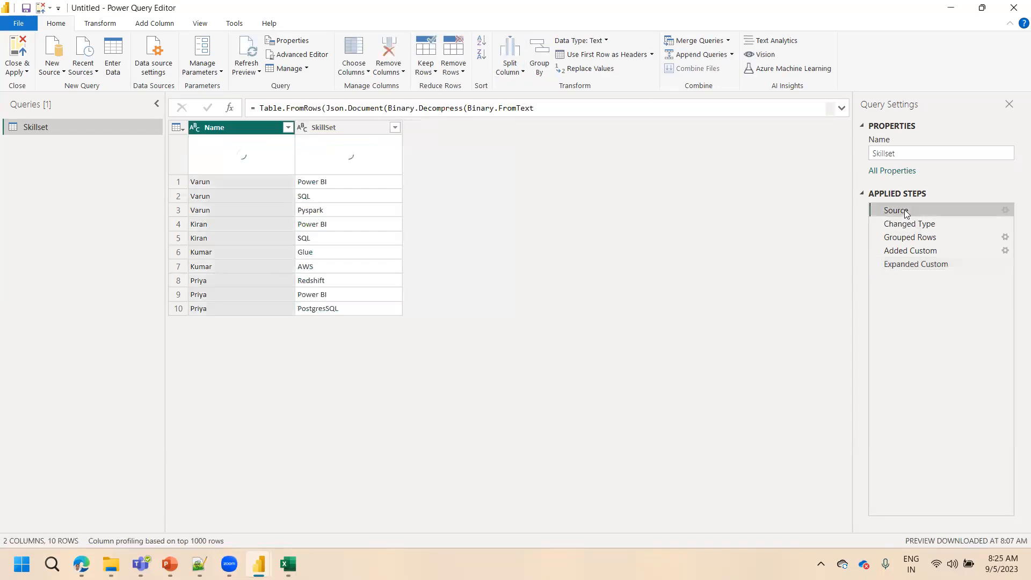
click(911, 266)
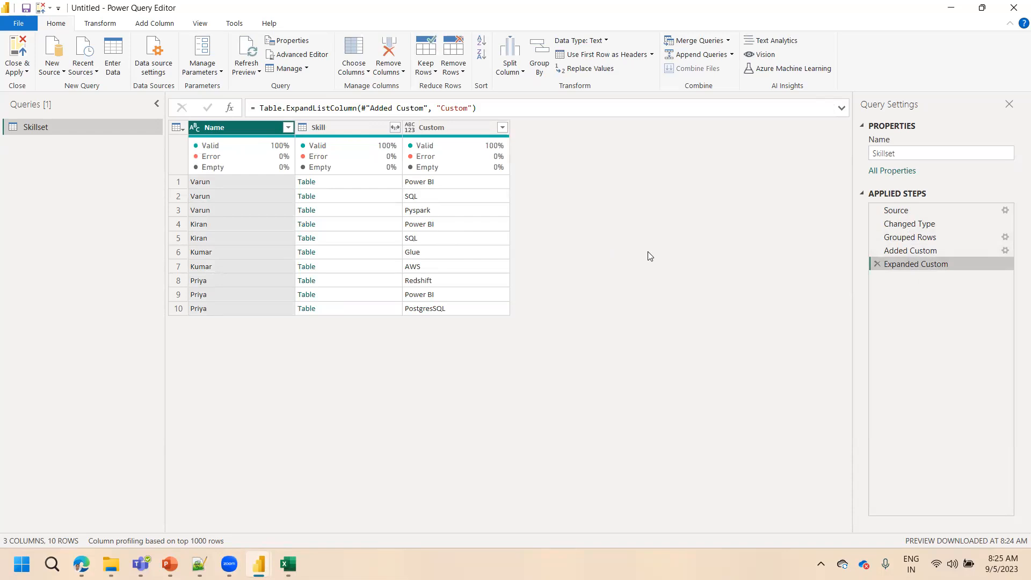
click(878, 264)
Extract the values from the Custom column's lists, concatenated with a Comma delimiter
click(504, 128)
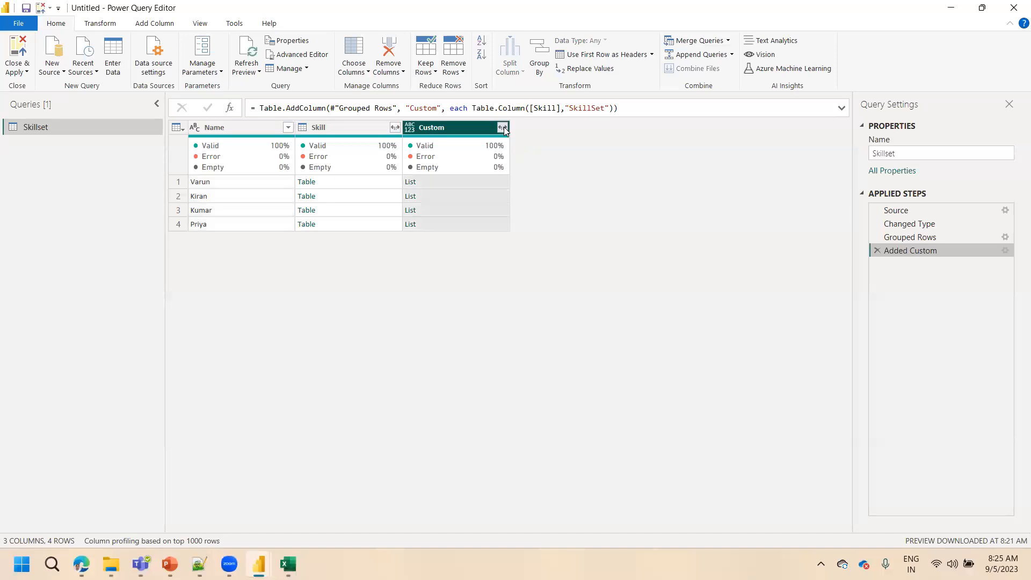
click(502, 128)
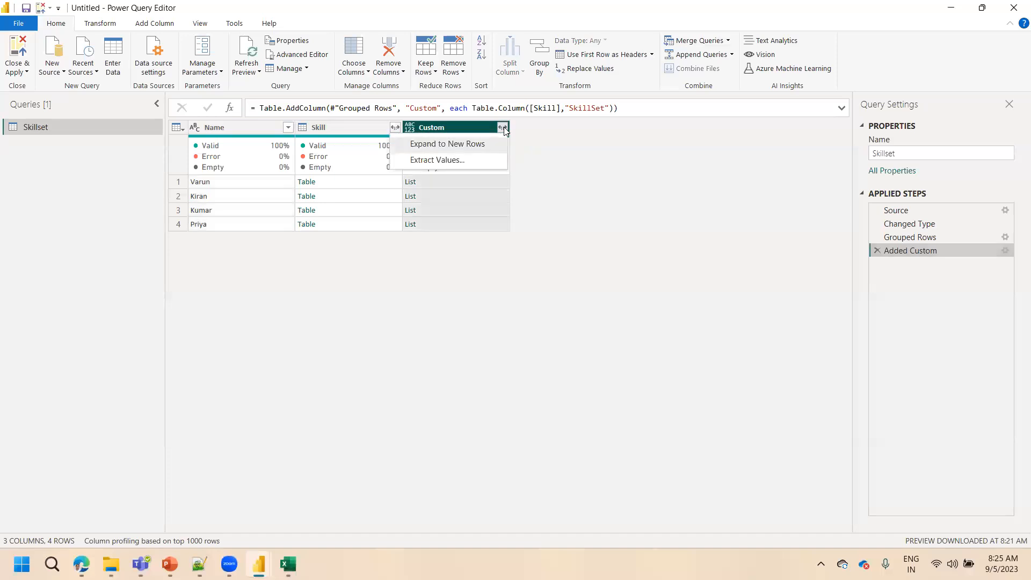
click(459, 164)
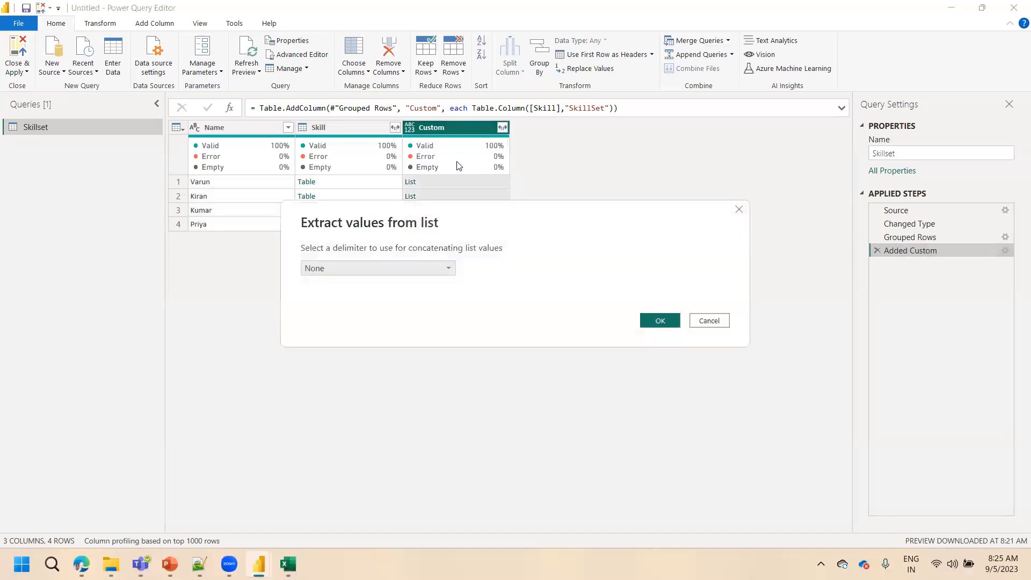
click(352, 273)
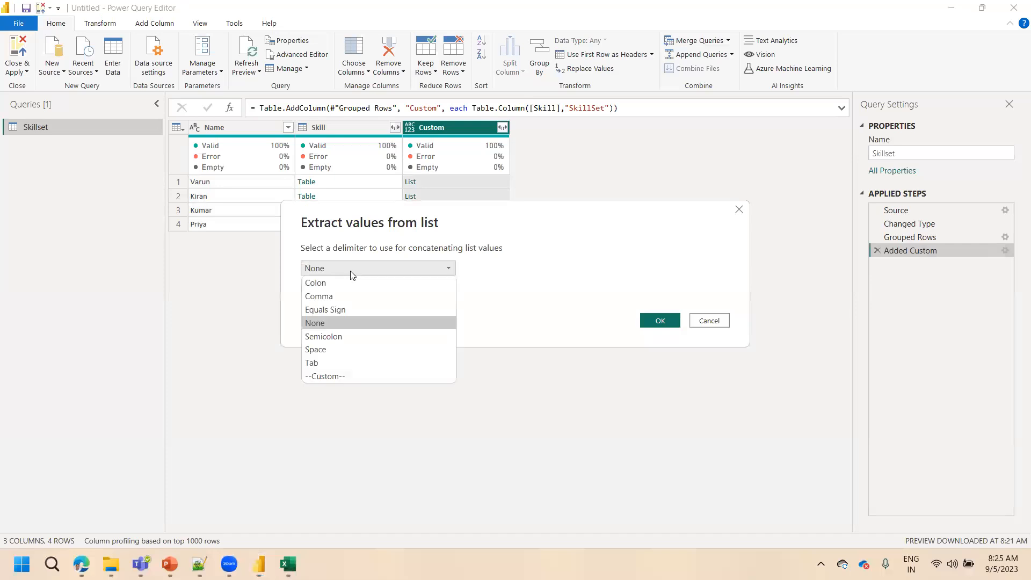
click(331, 297)
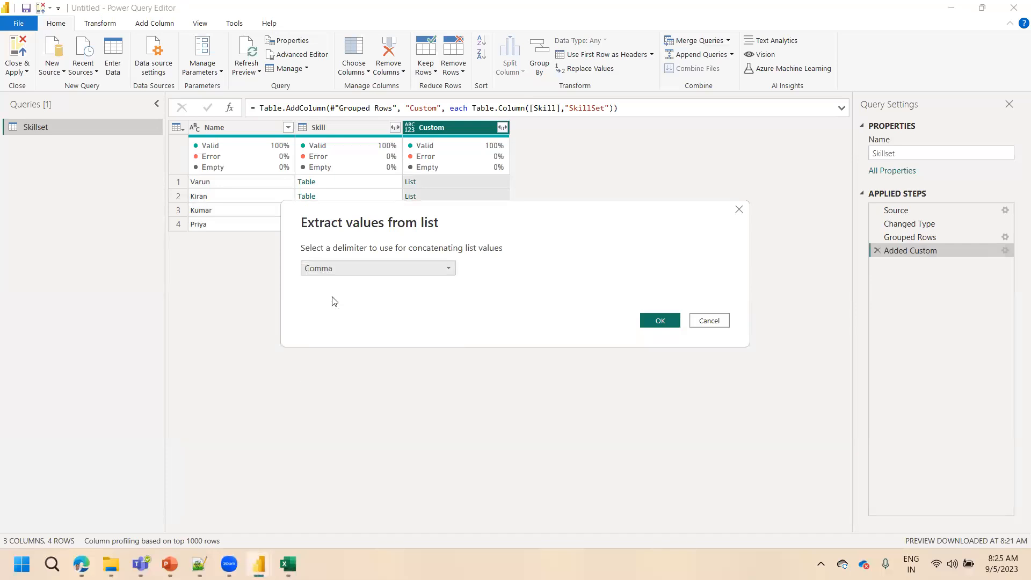
click(644, 323)
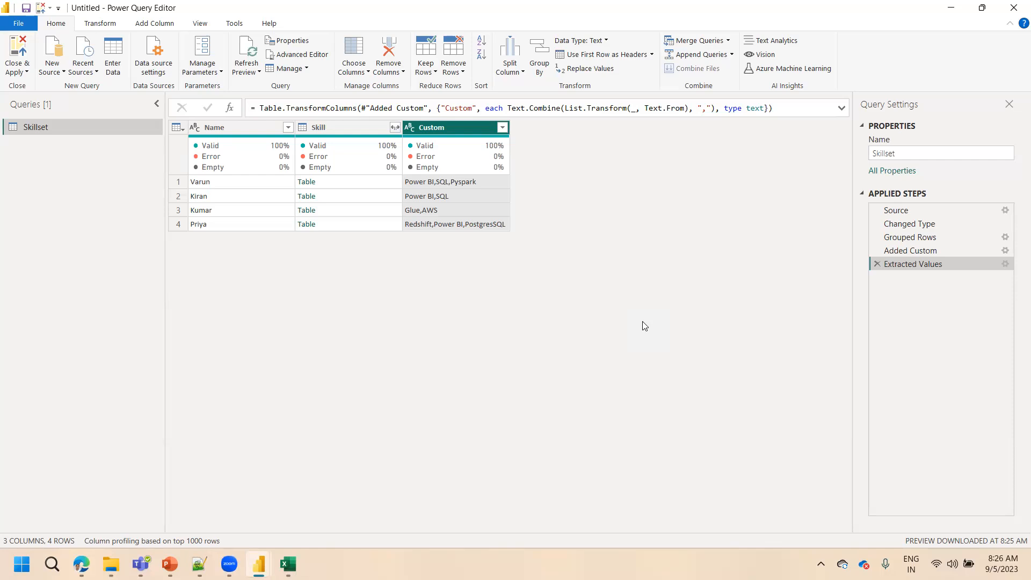
Check the available delimiters in the Extracted Values step's settings and close them without changes
click(1005, 264)
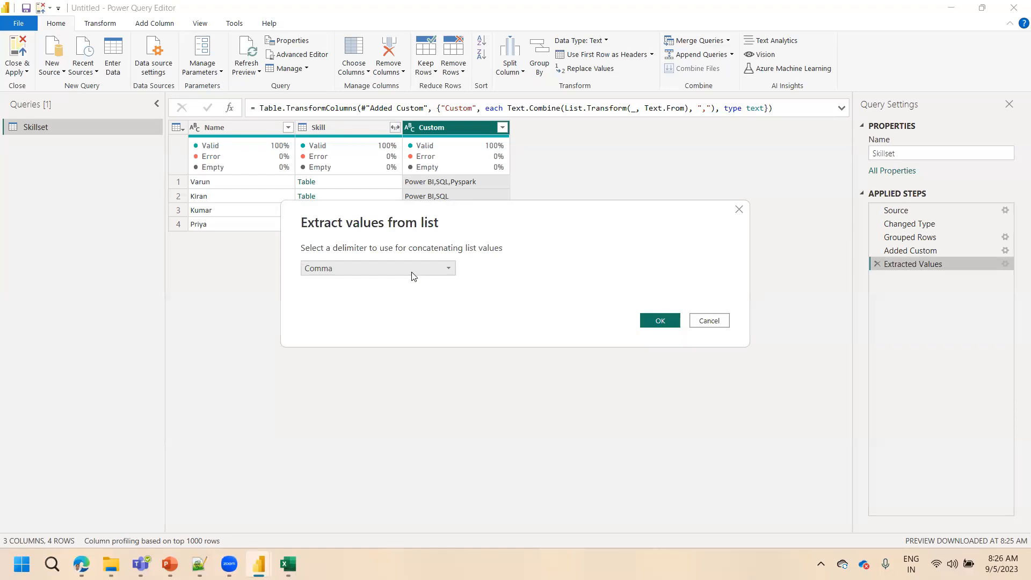
click(414, 270)
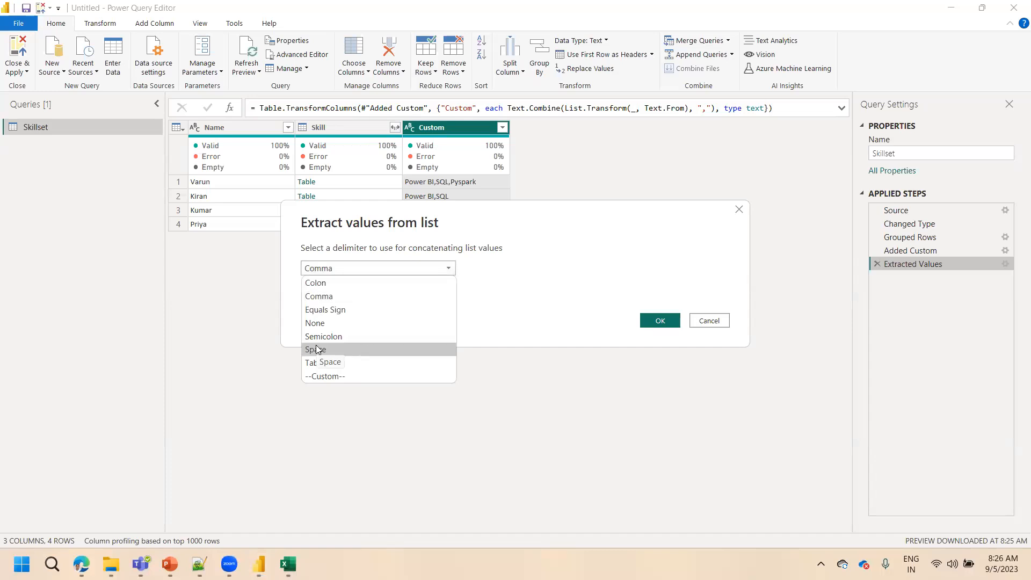
click(717, 321)
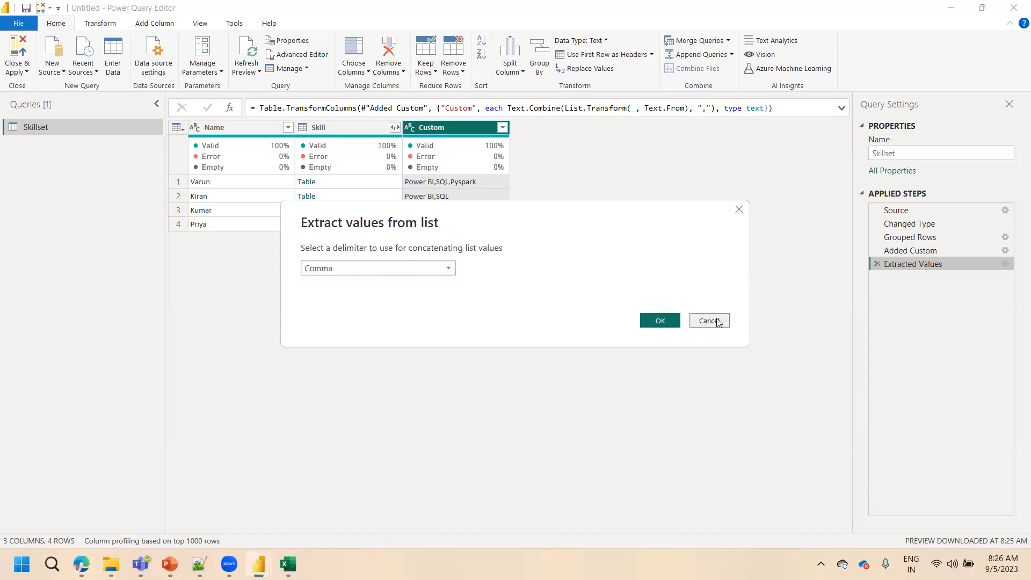
click(717, 321)
Remove the Skill column of nested tables from the query
click(338, 126)
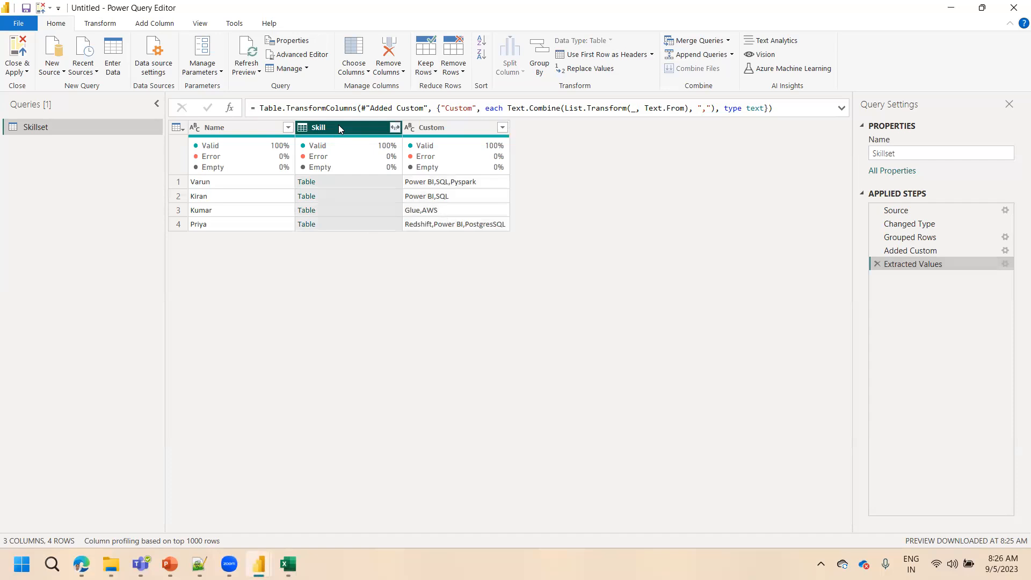
right_click(339, 127)
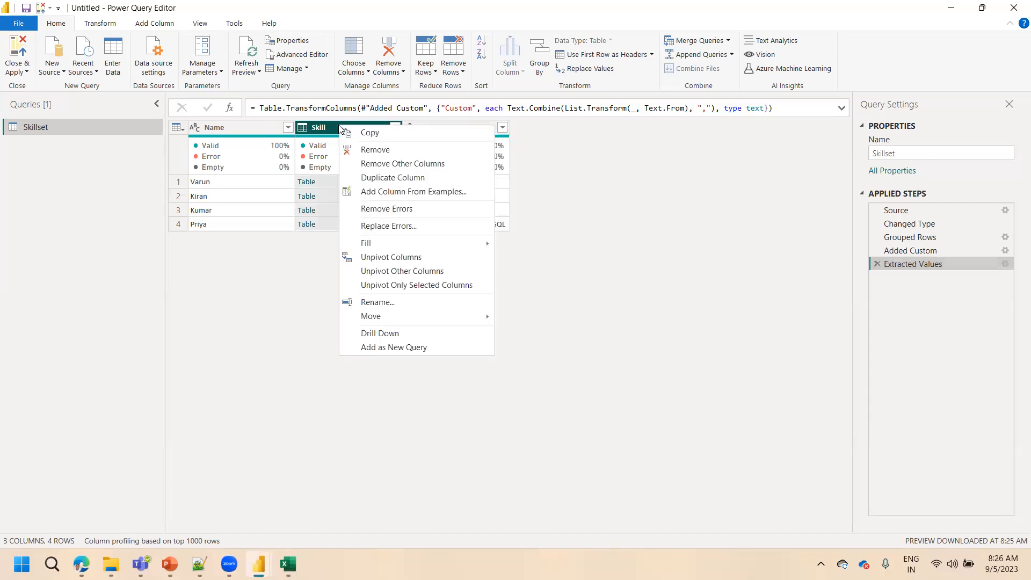
click(375, 151)
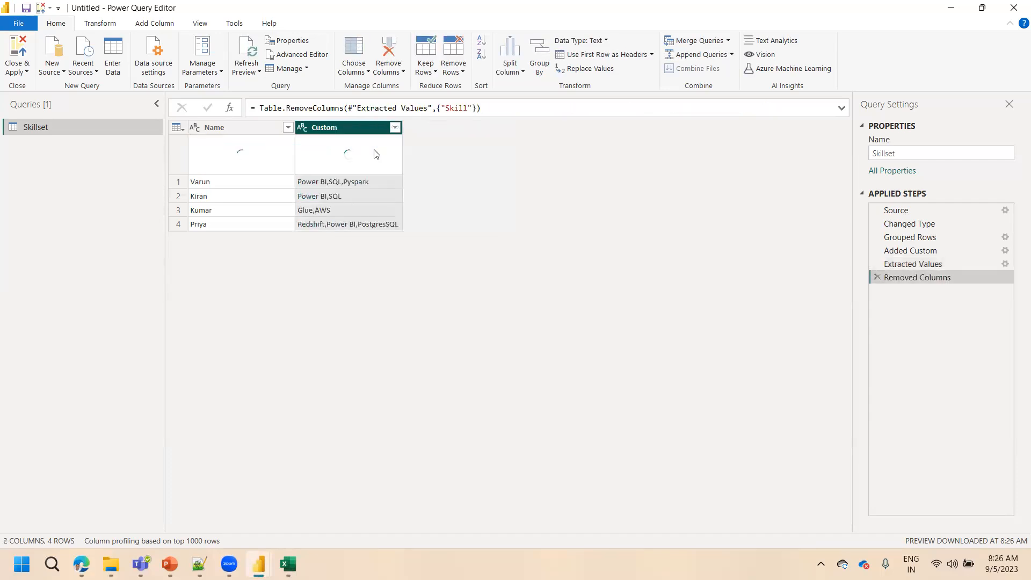
Rename the Custom column as Skill Set
double_click(338, 129)
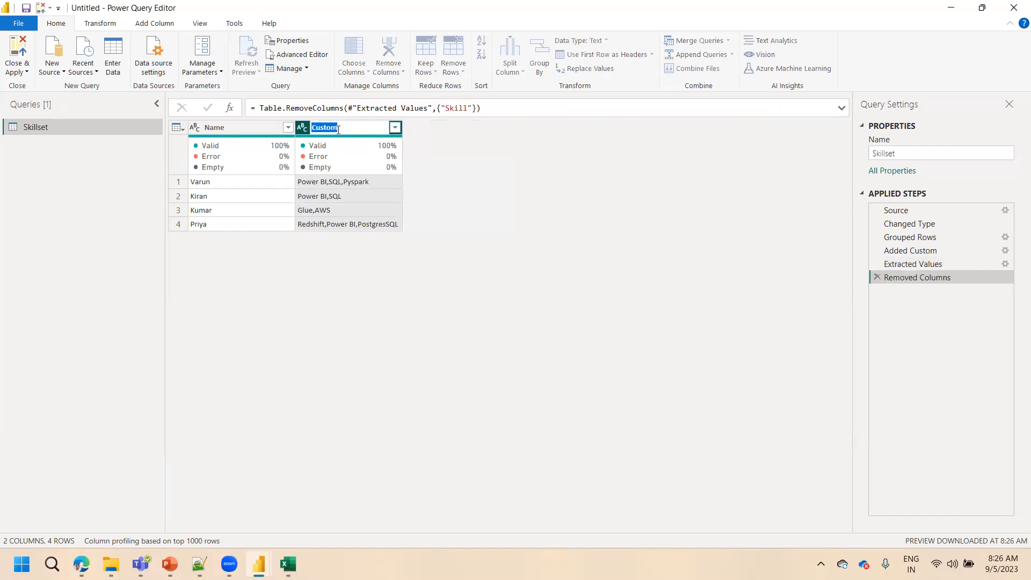
text(Skill Set)
click(458, 245)
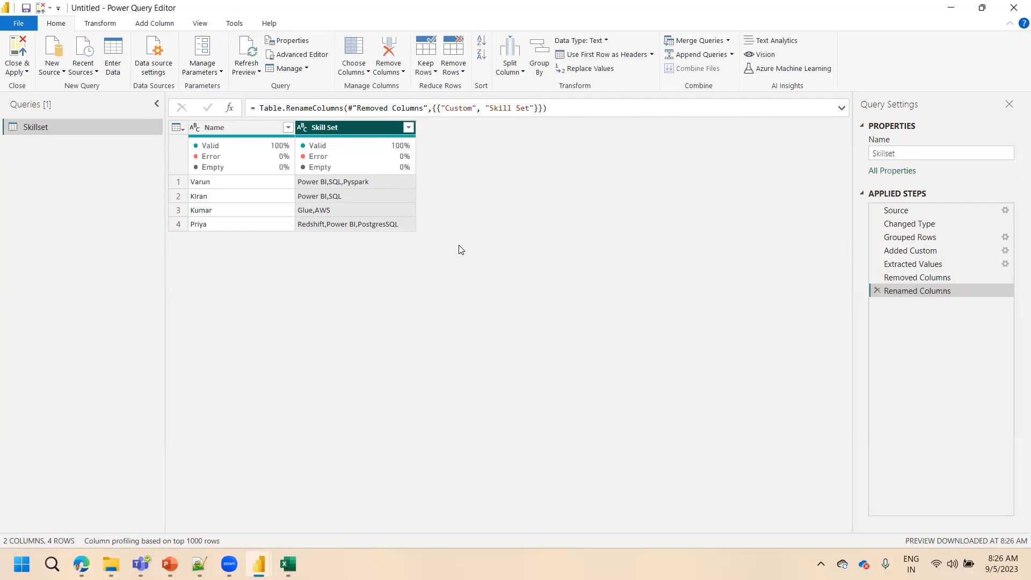
click(461, 69)
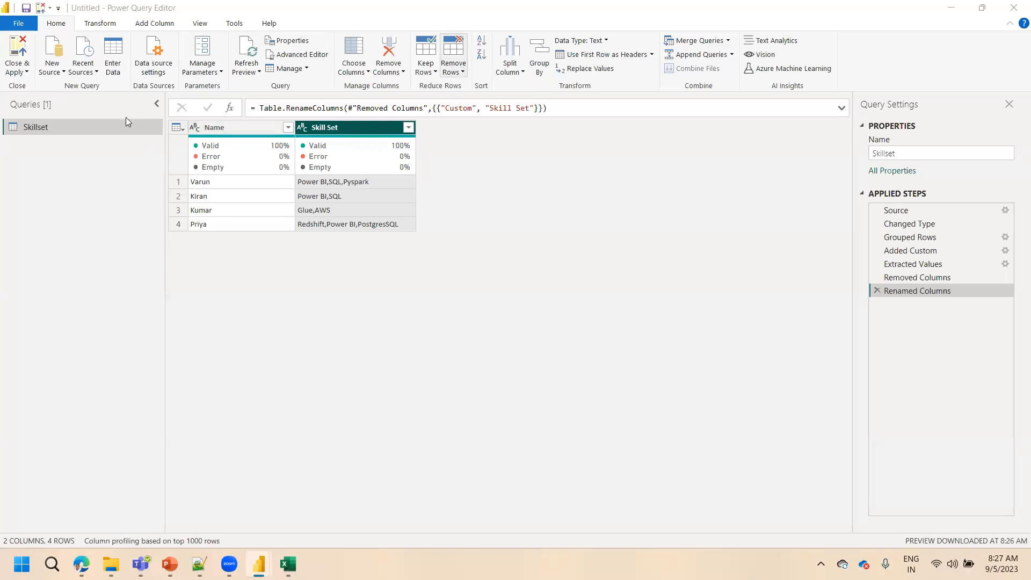
Review the Grouped Rows step and find the Group By command for the Name column without running it
click(248, 196)
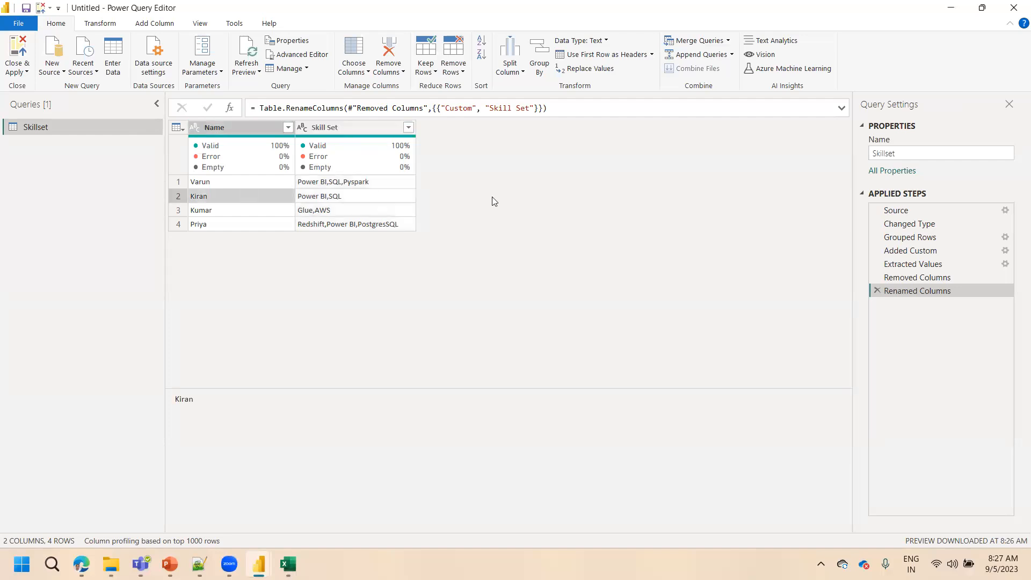
click(915, 243)
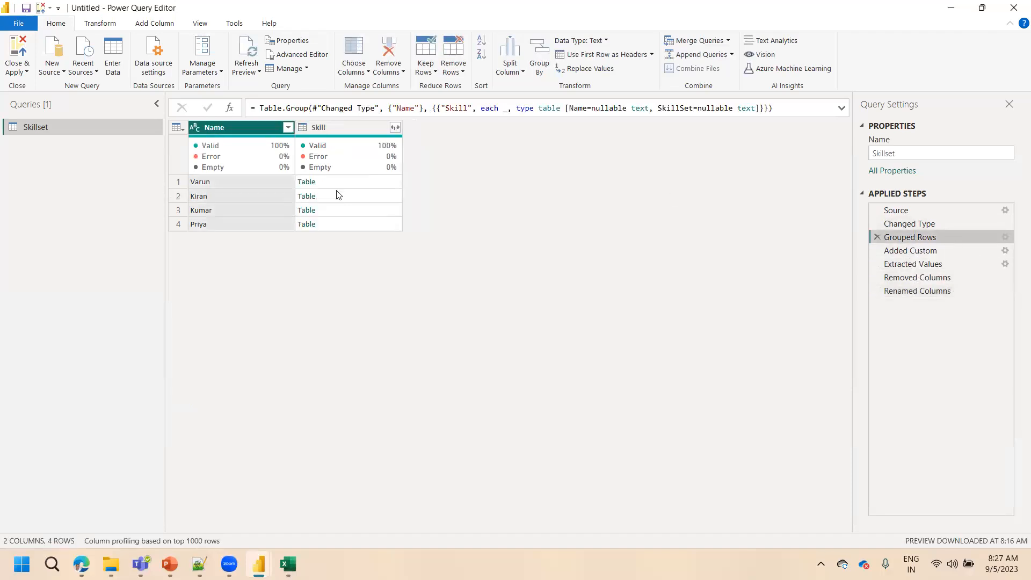
click(100, 24)
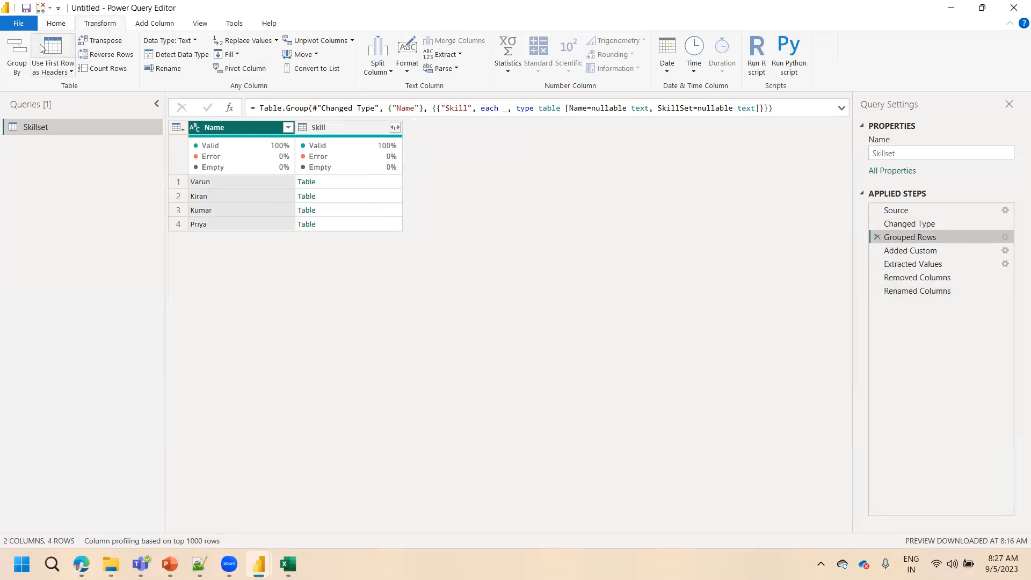
right_click(220, 129)
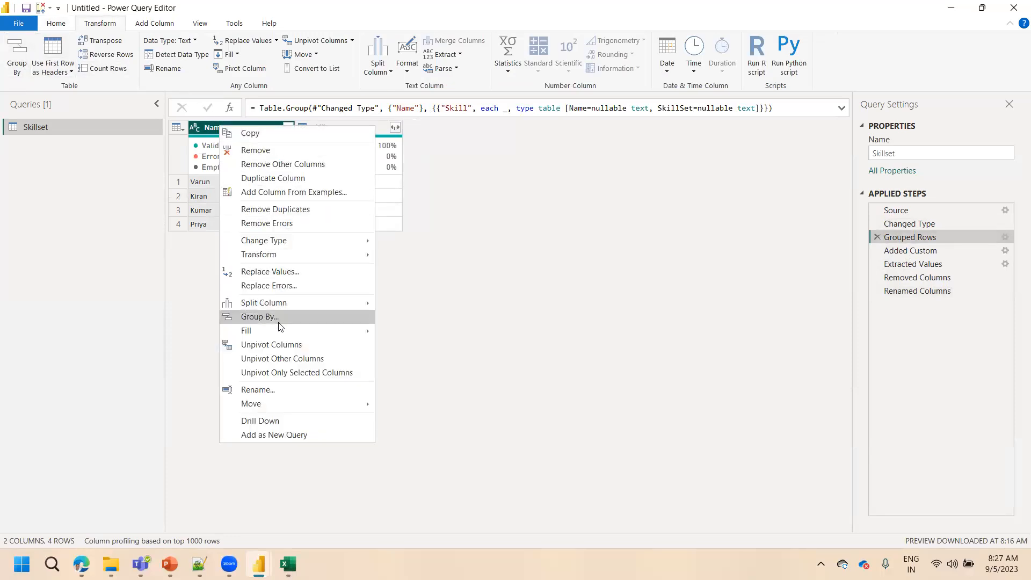
click(591, 292)
Review the Added Custom step, preview the first row's nested Skill table, and check the custom column formula without changing it
click(921, 252)
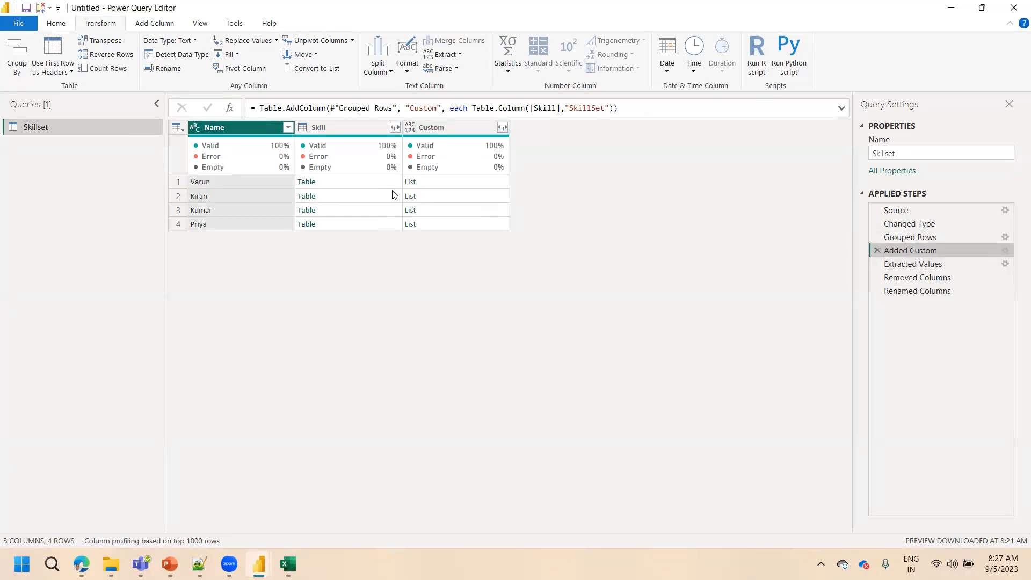
click(327, 183)
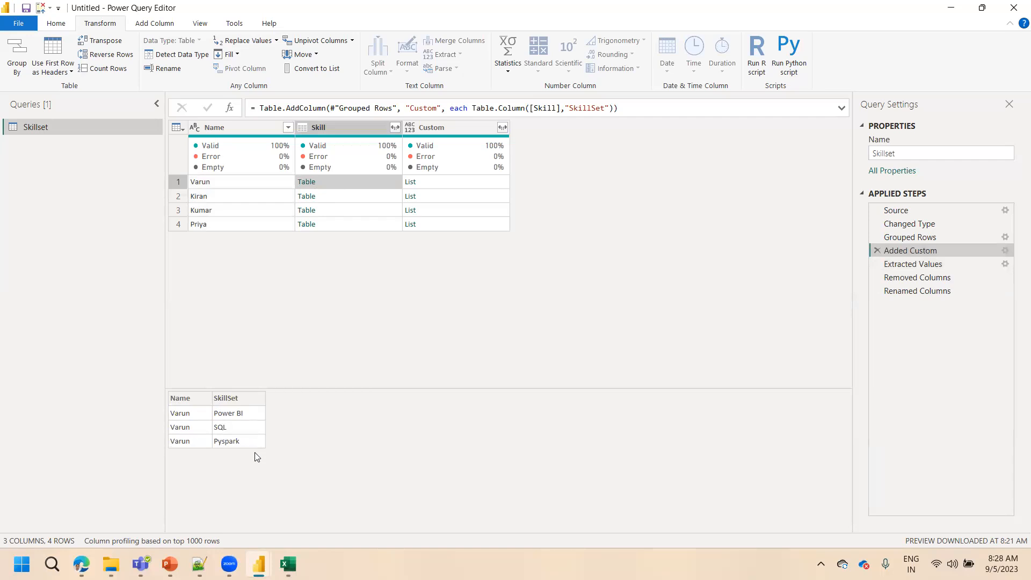
click(1005, 251)
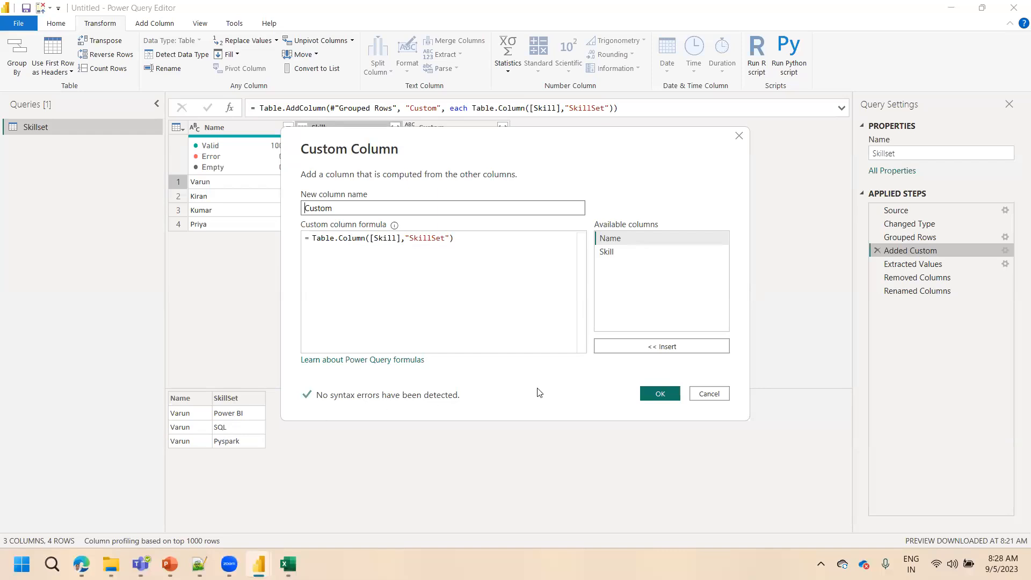
click(708, 395)
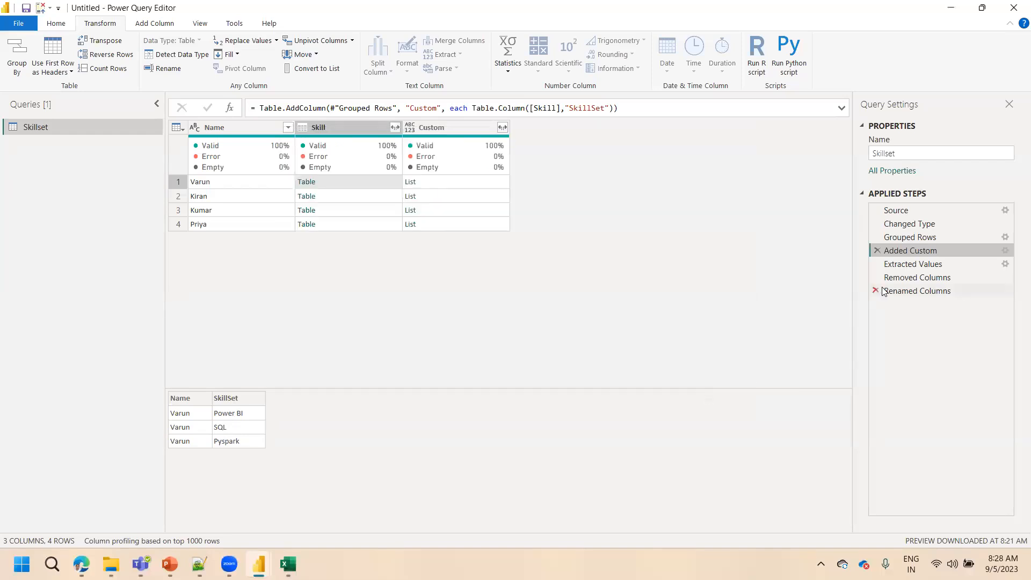
Preview the first list in the Custom column and compare the expand options of the Custom and Skill columns without applying any
click(443, 187)
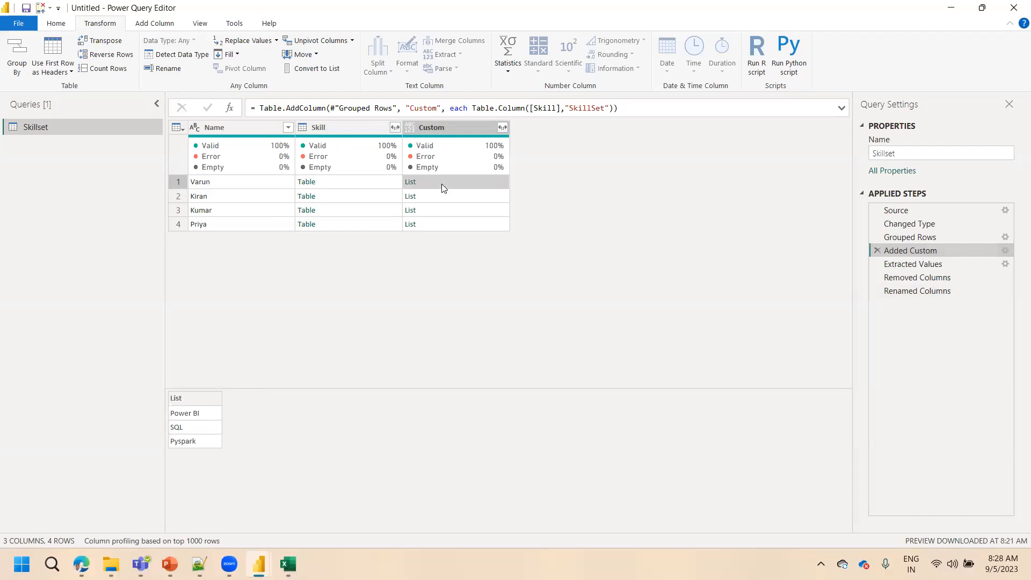
click(502, 127)
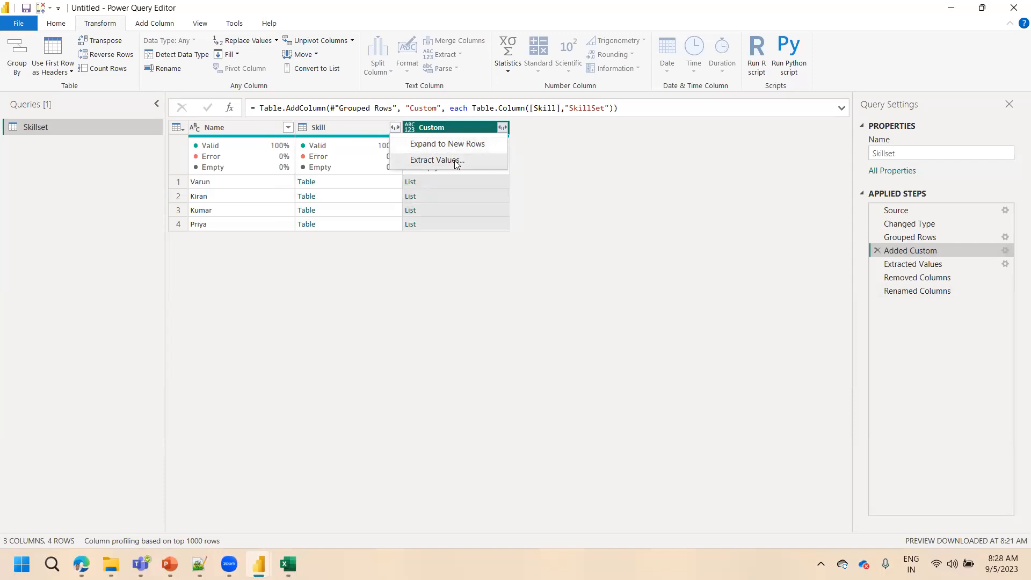
click(561, 181)
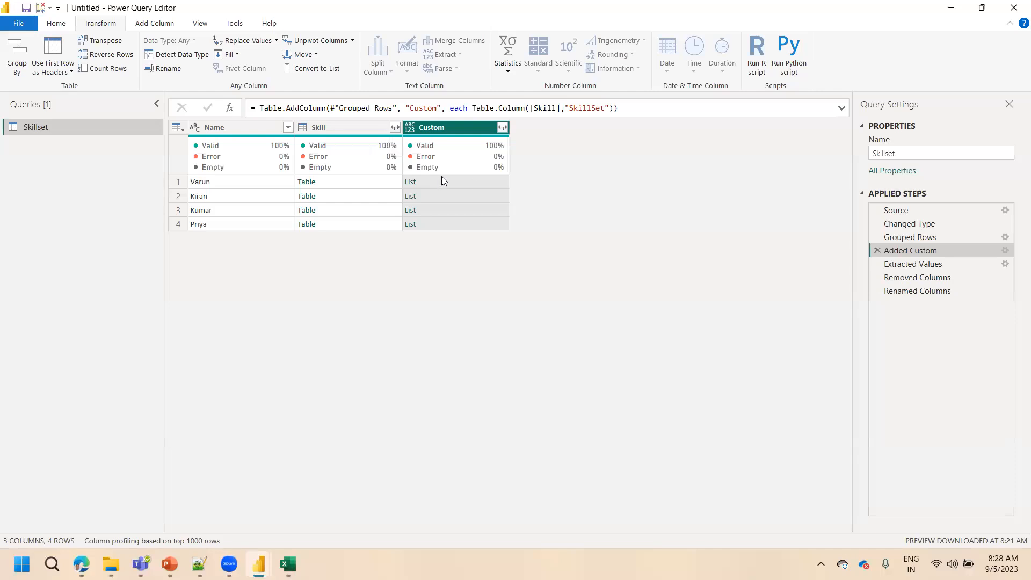
click(345, 126)
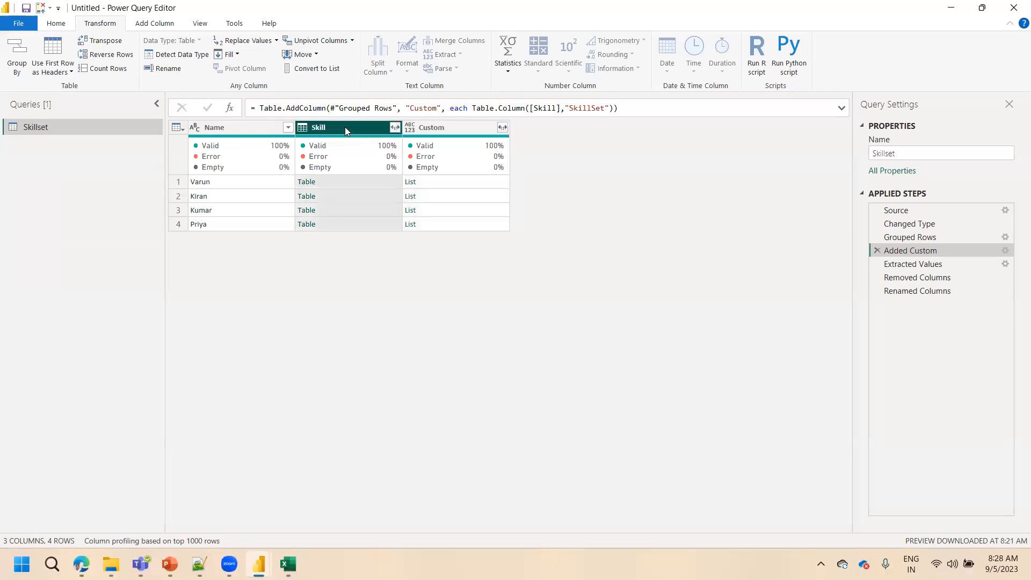
click(395, 128)
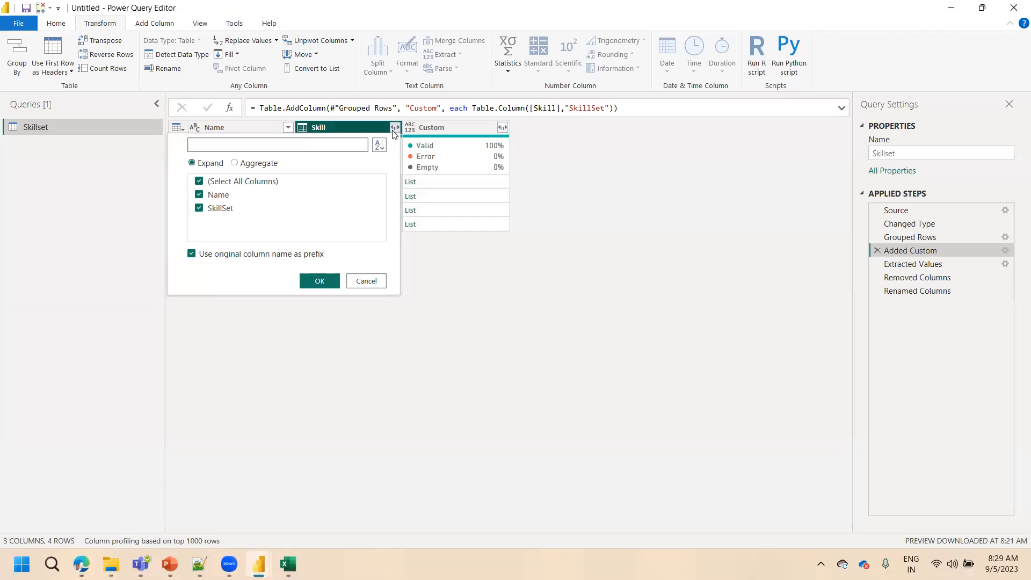
click(557, 239)
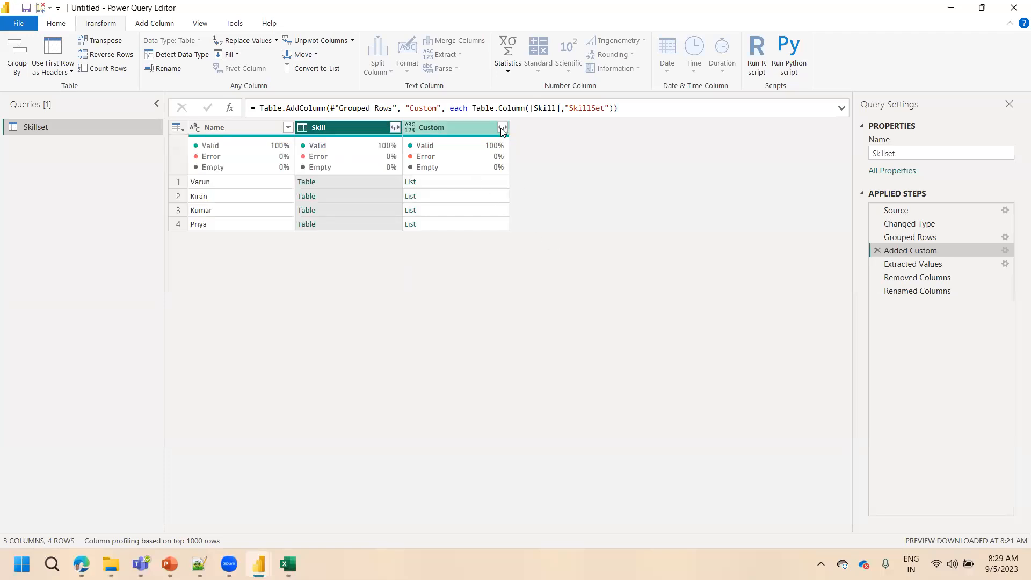
click(501, 127)
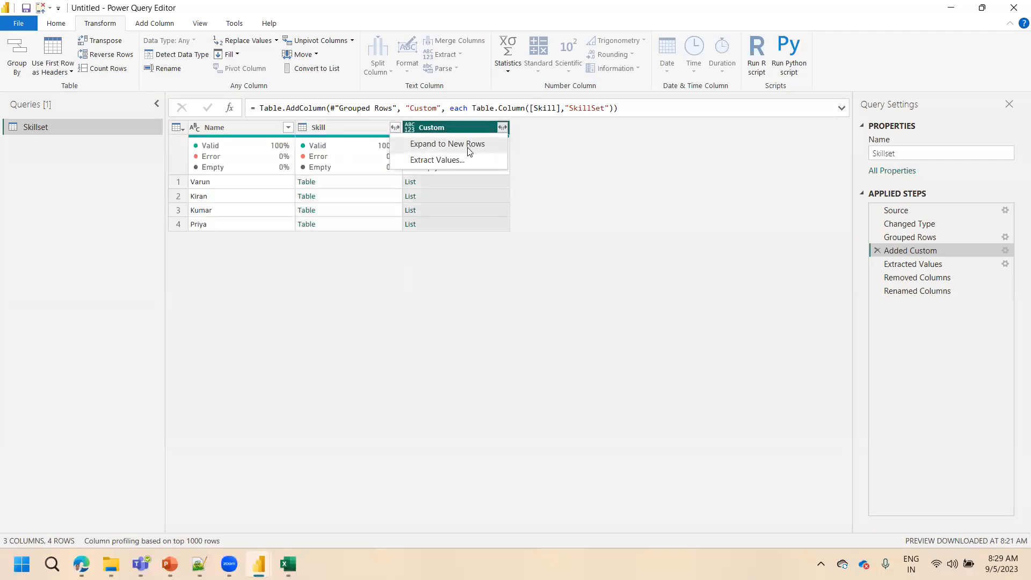
click(596, 196)
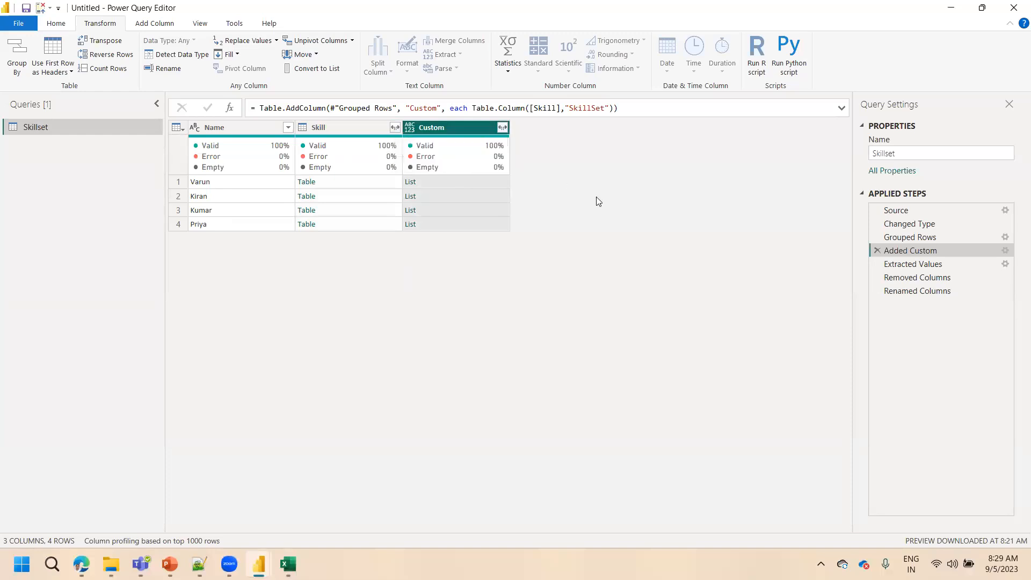
Expand the Skill column into Name and SkillSet without the original column name as prefix, inserting the step after Added Custom
click(394, 128)
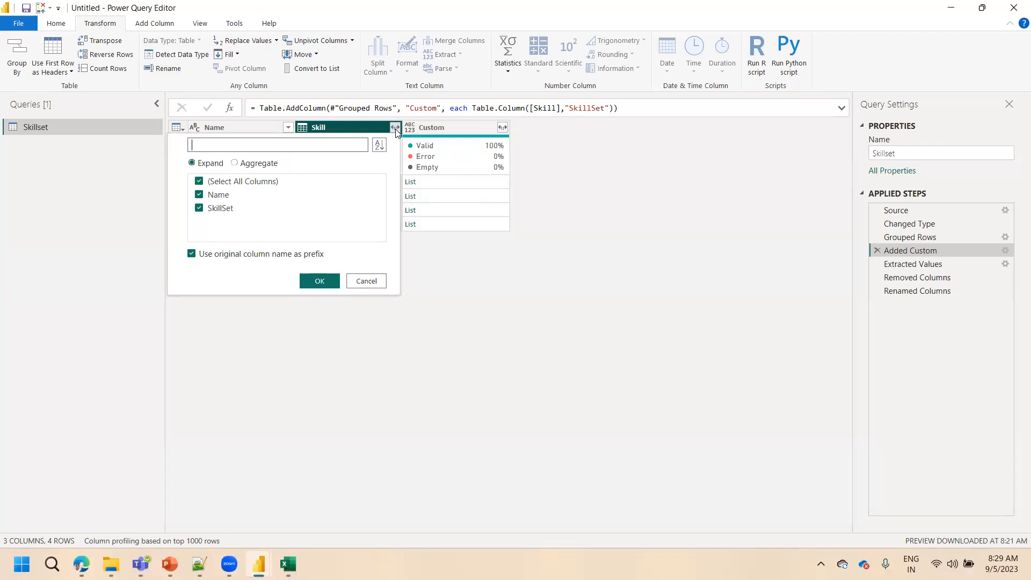
click(239, 254)
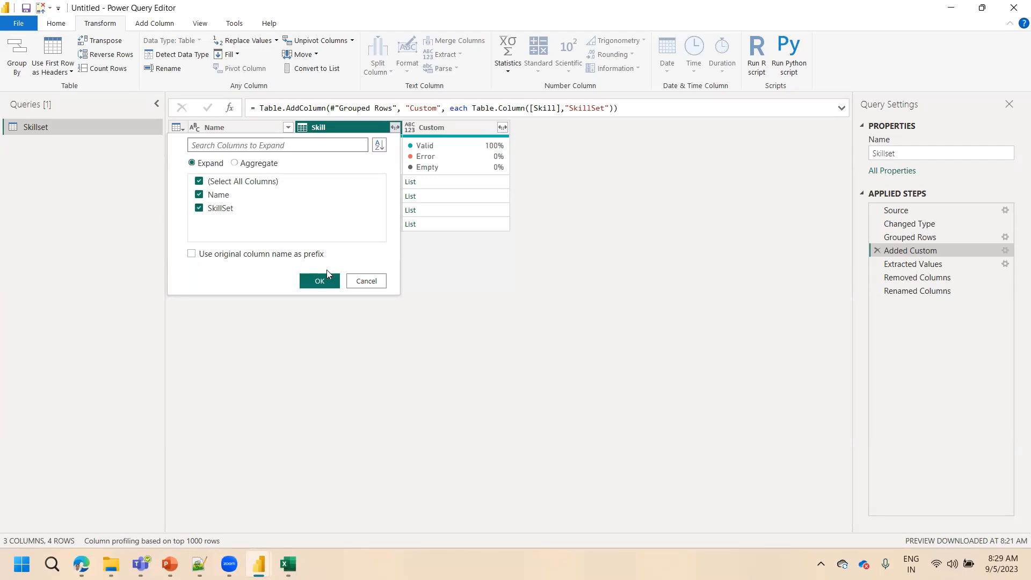
click(366, 281)
click(340, 176)
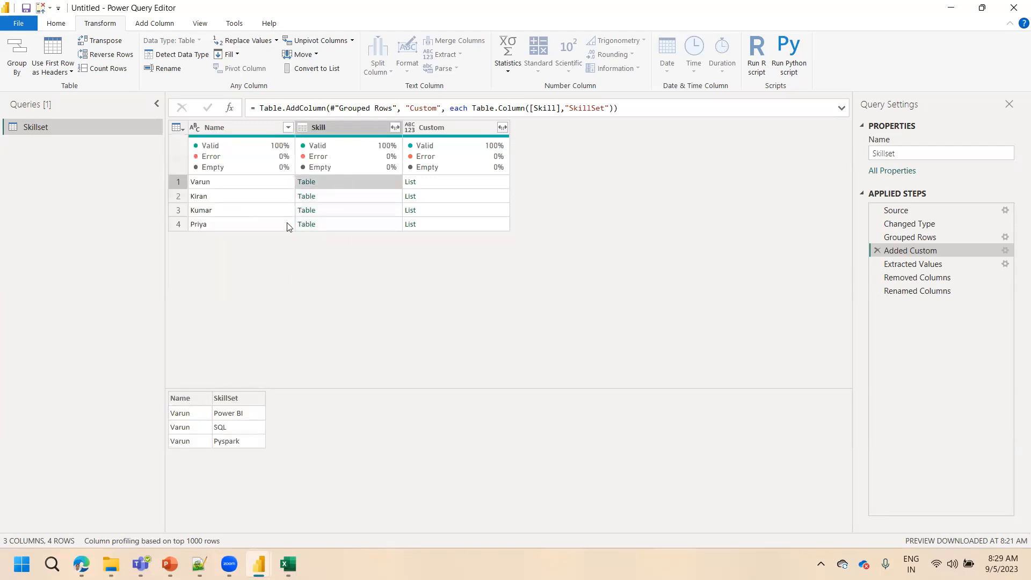
click(395, 128)
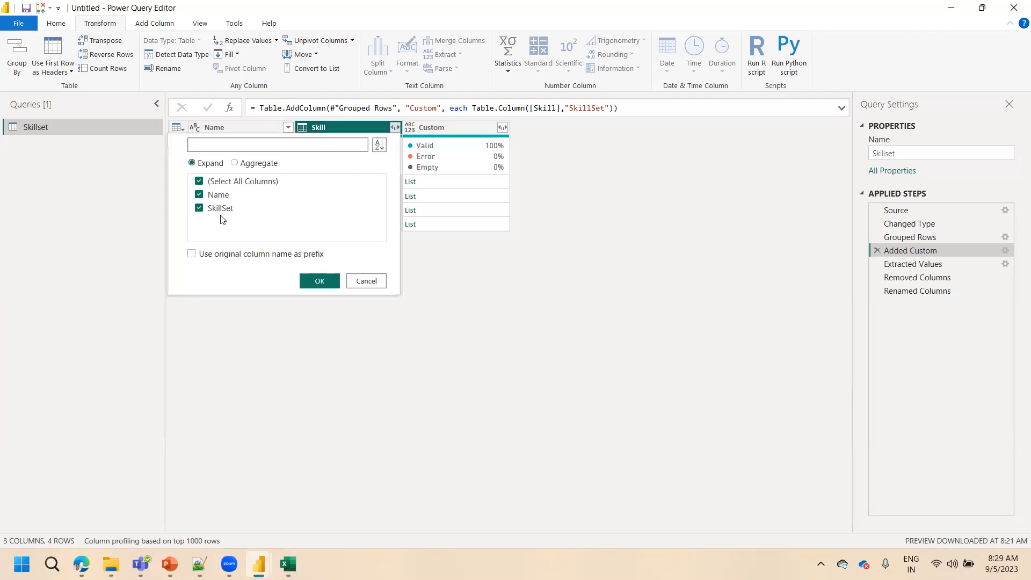
click(318, 286)
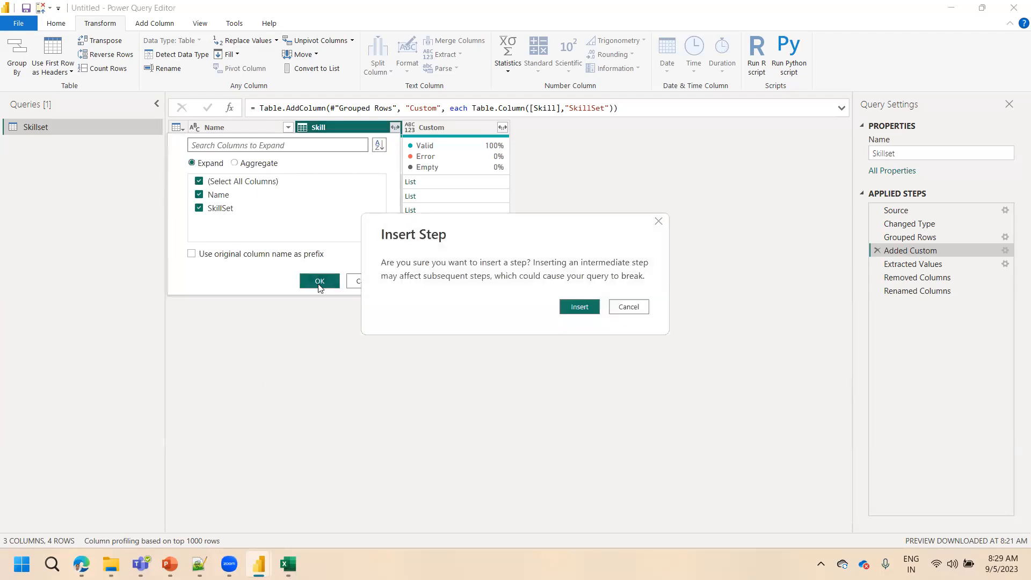
click(579, 306)
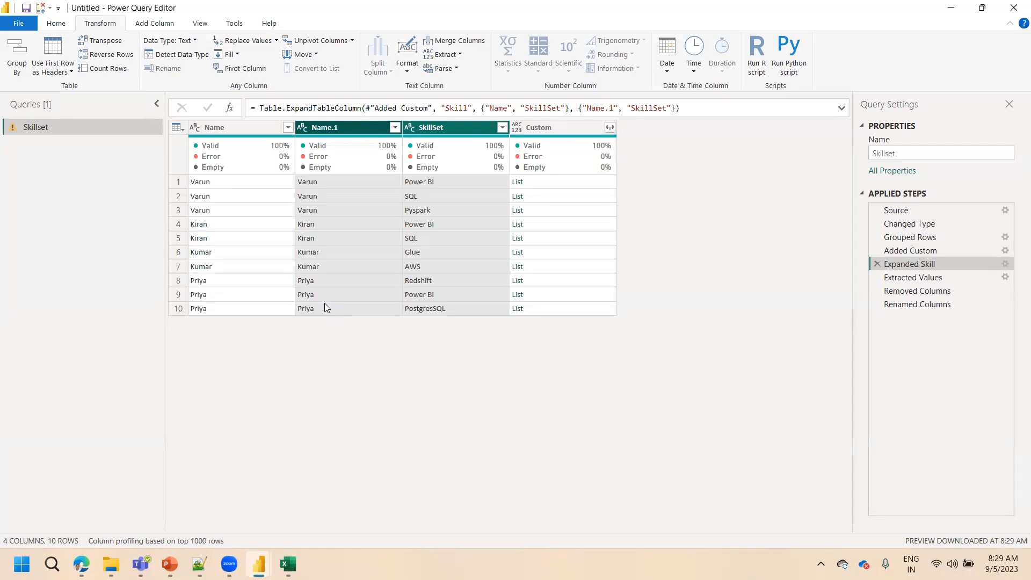
Delete the Expanded Skill step from the applied steps
click(876, 264)
click(580, 306)
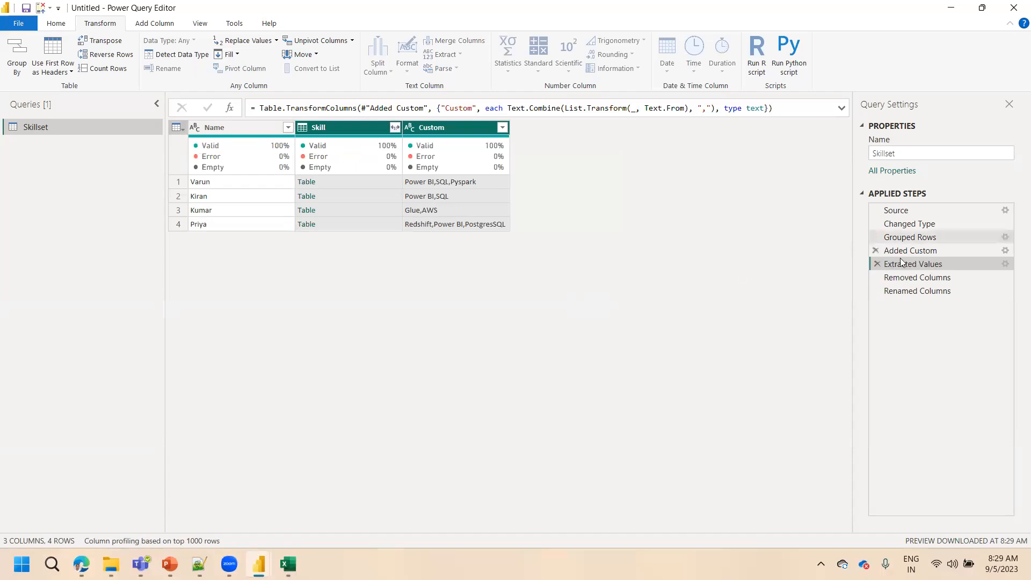
Review the results of the Removed Columns and Renamed Columns steps
click(903, 278)
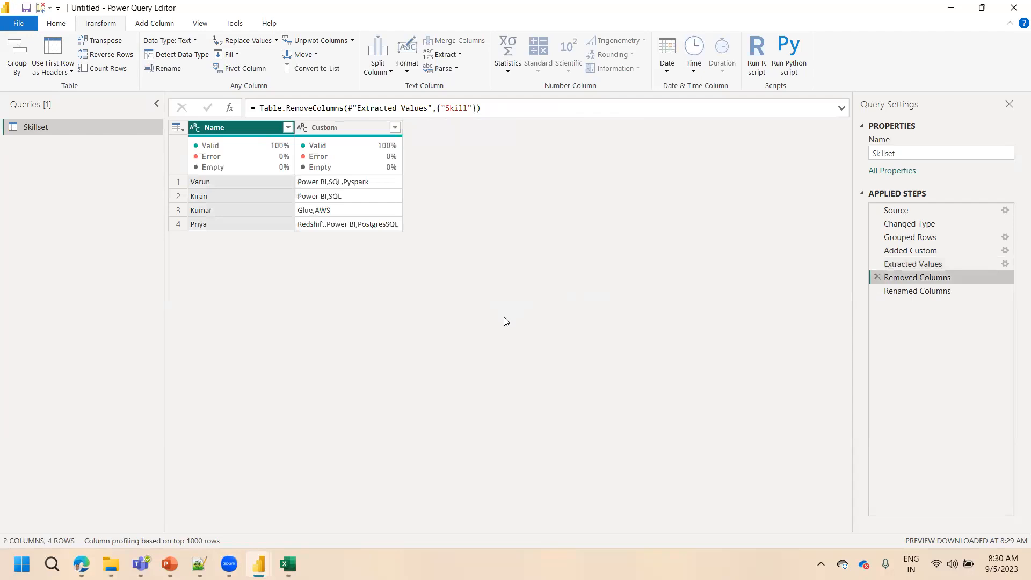
click(901, 295)
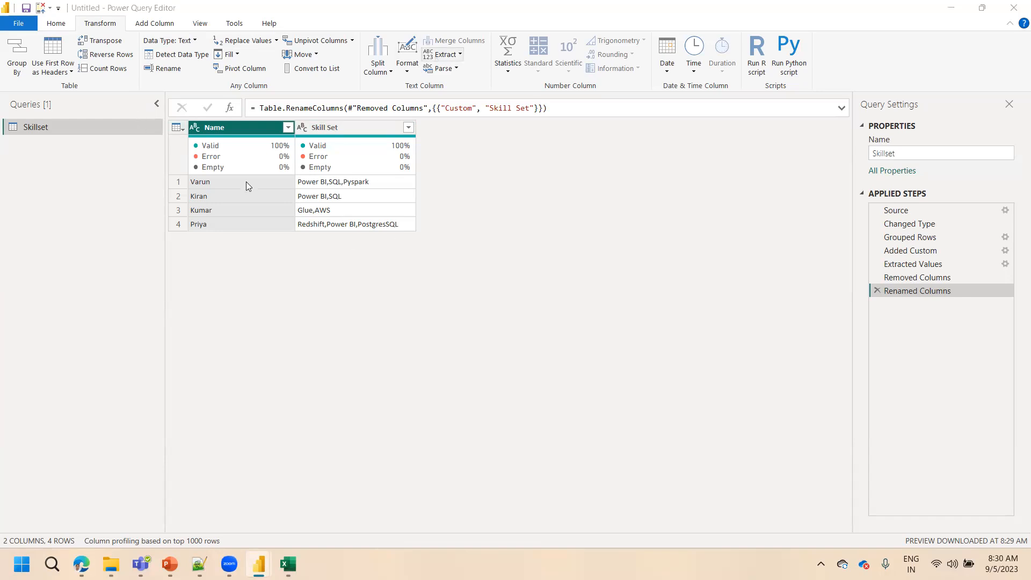
click(62, 25)
click(60, 23)
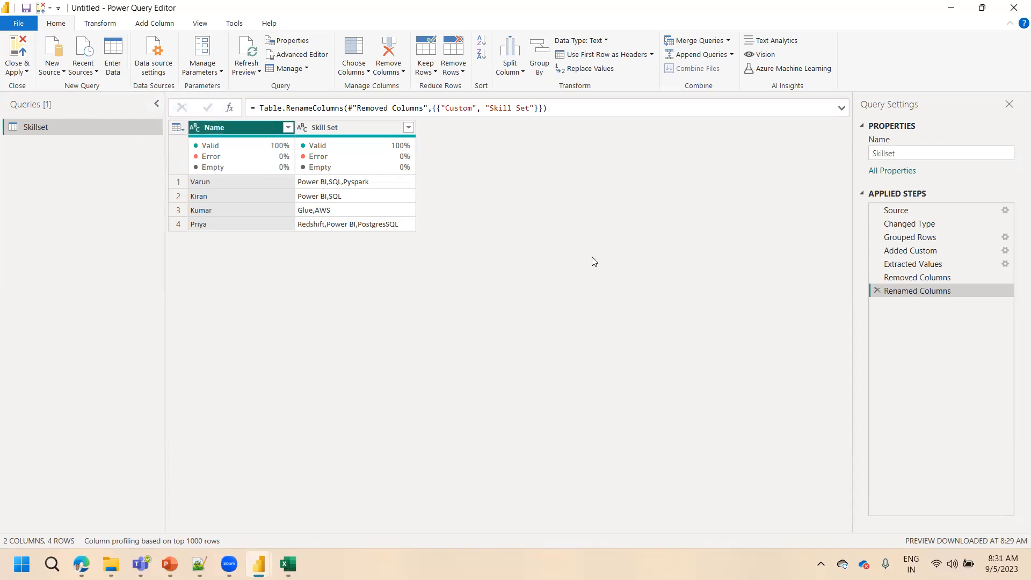
Check the Group By settings of the Grouped Rows step and close them without changes
click(923, 237)
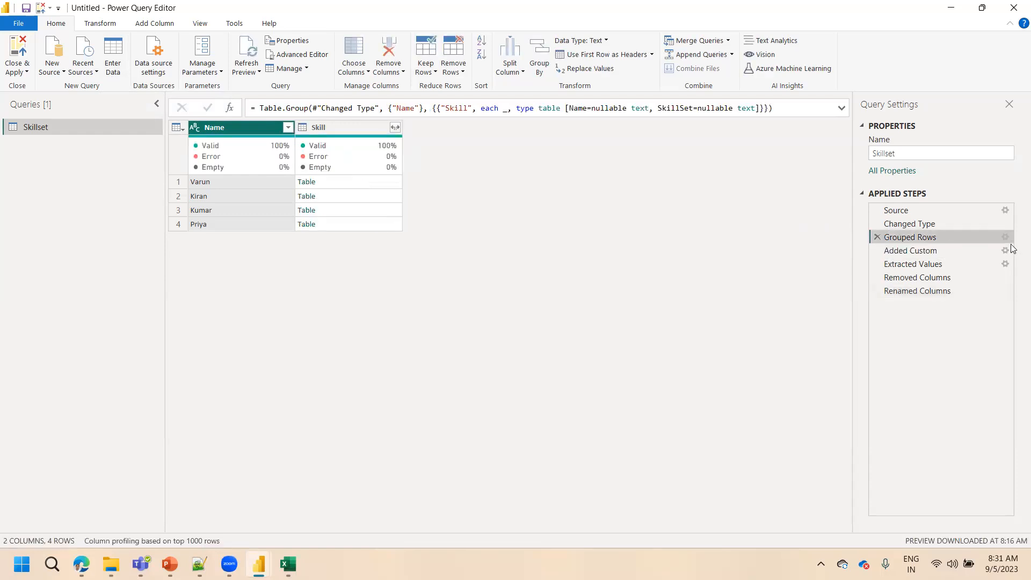
click(1005, 237)
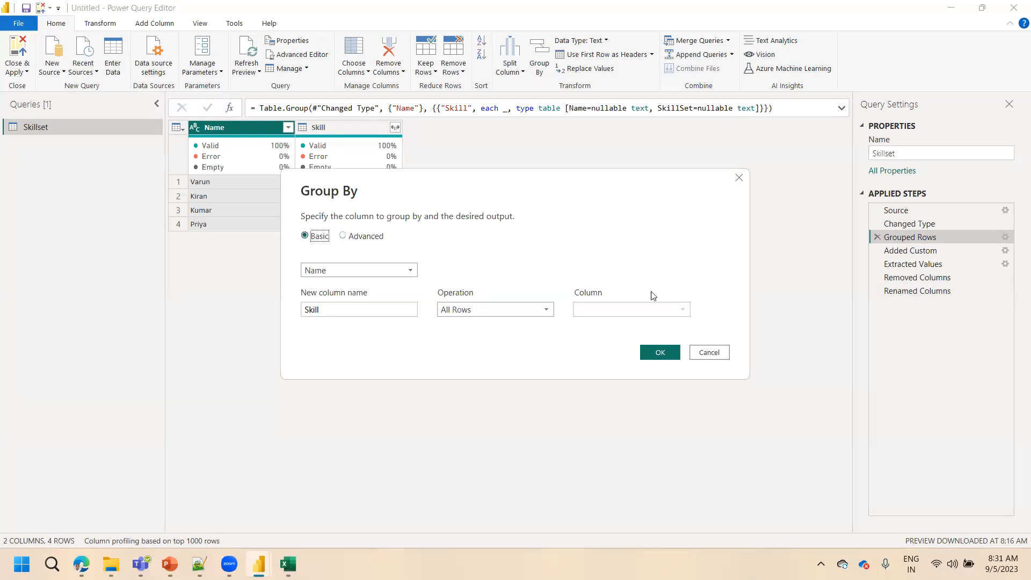
click(709, 353)
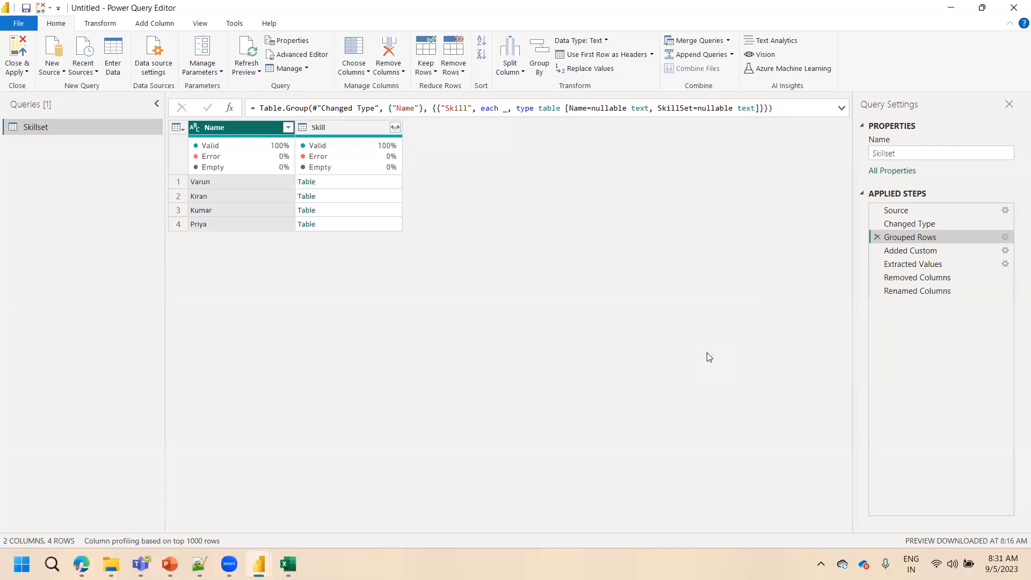
Apply the Skillset query changes and close the query editor
click(23, 67)
click(32, 85)
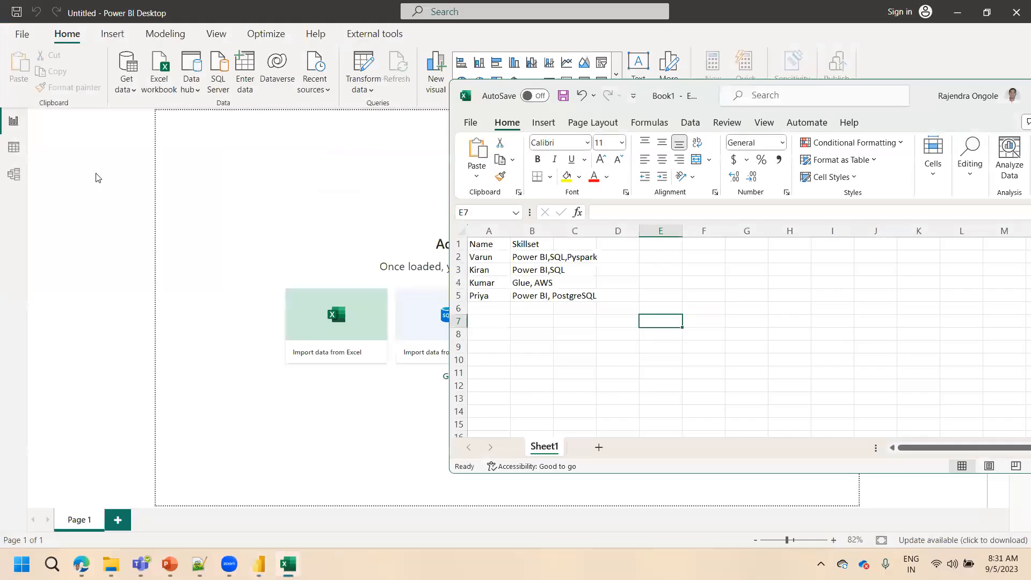